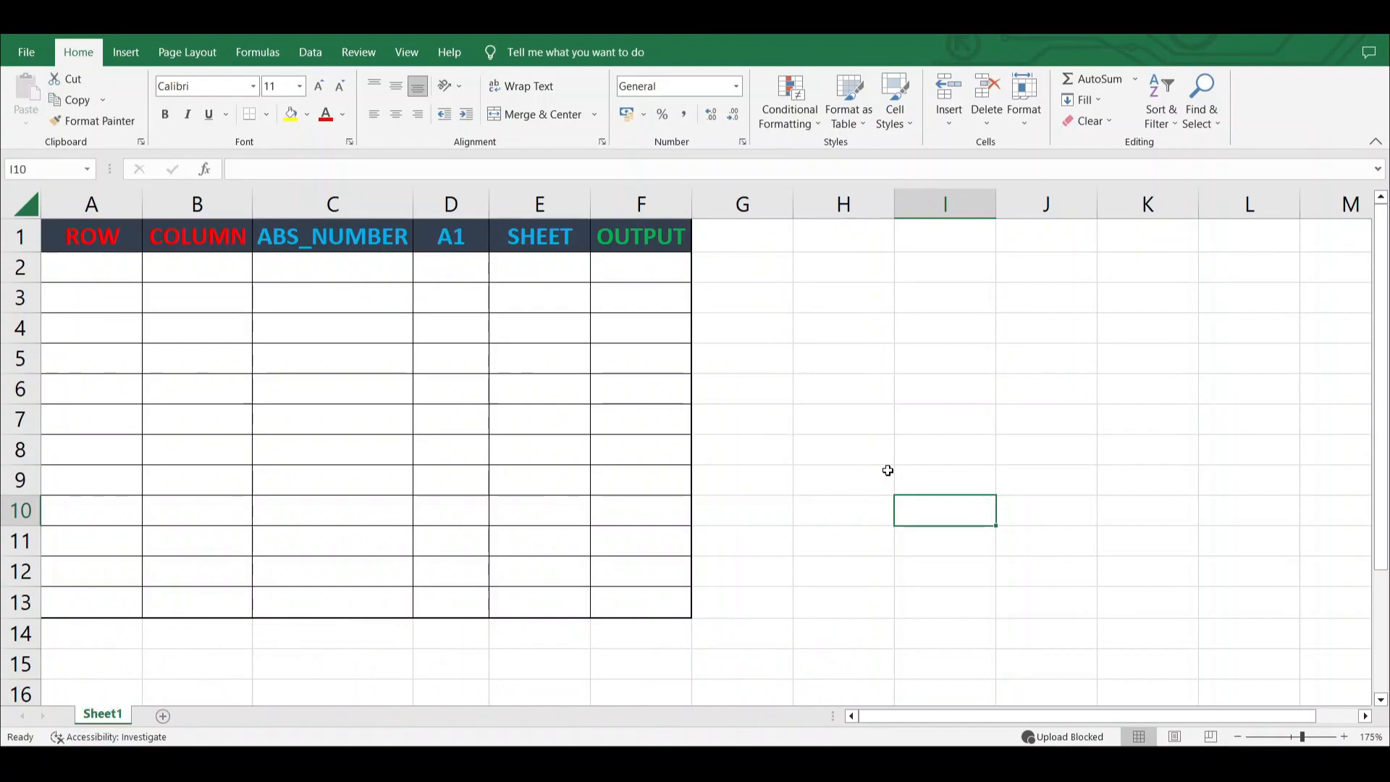
Enter the value 7 in cell H2.
click(833, 274)
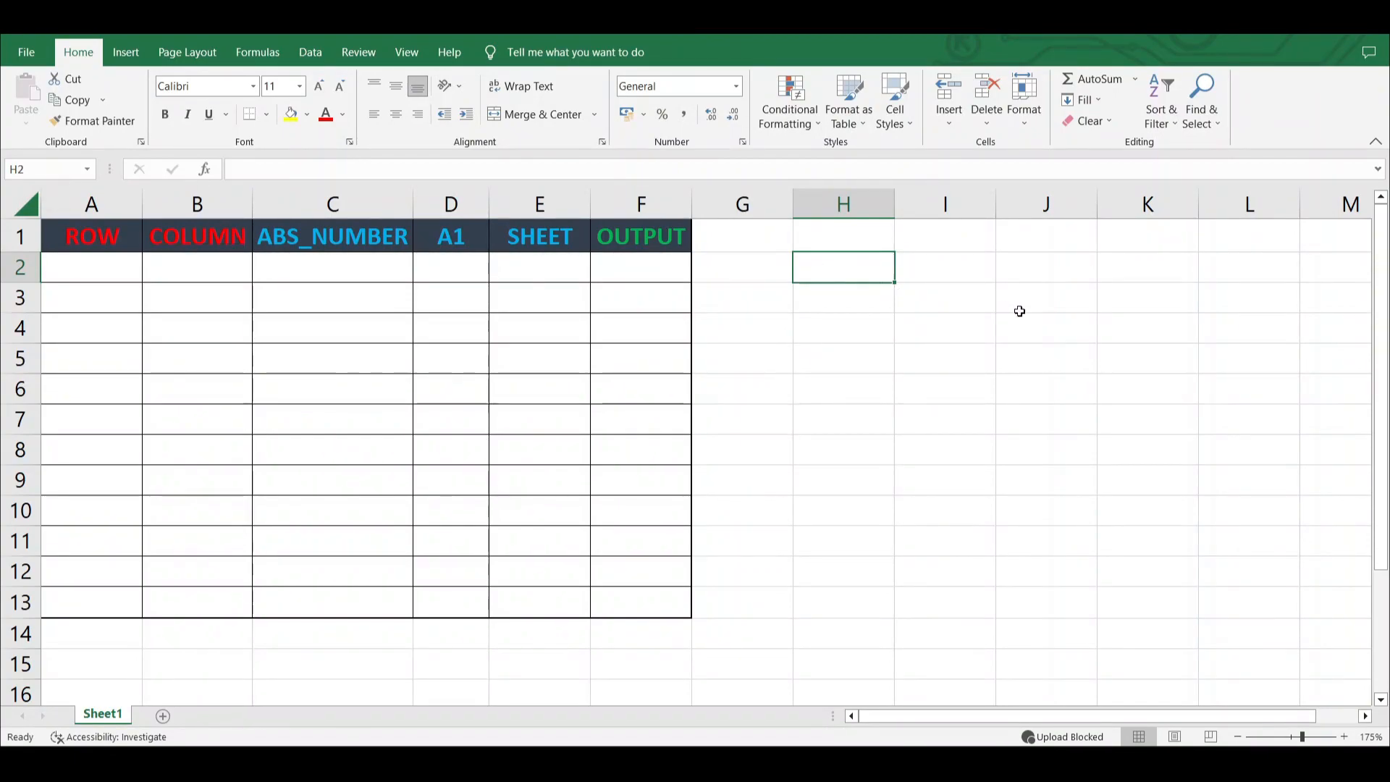
key(Home)
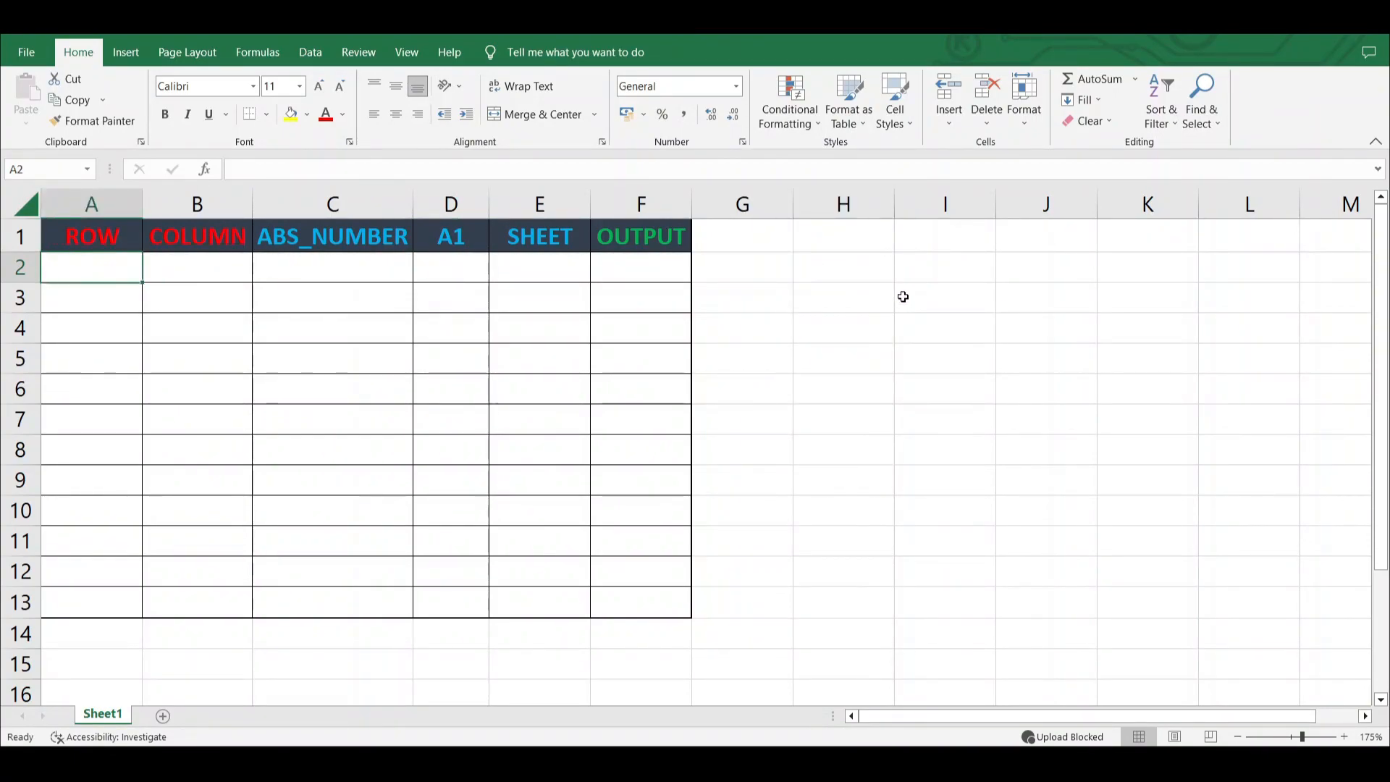
click(806, 275)
key(Home)
click(809, 272)
text(7)
click(932, 288)
click(854, 262)
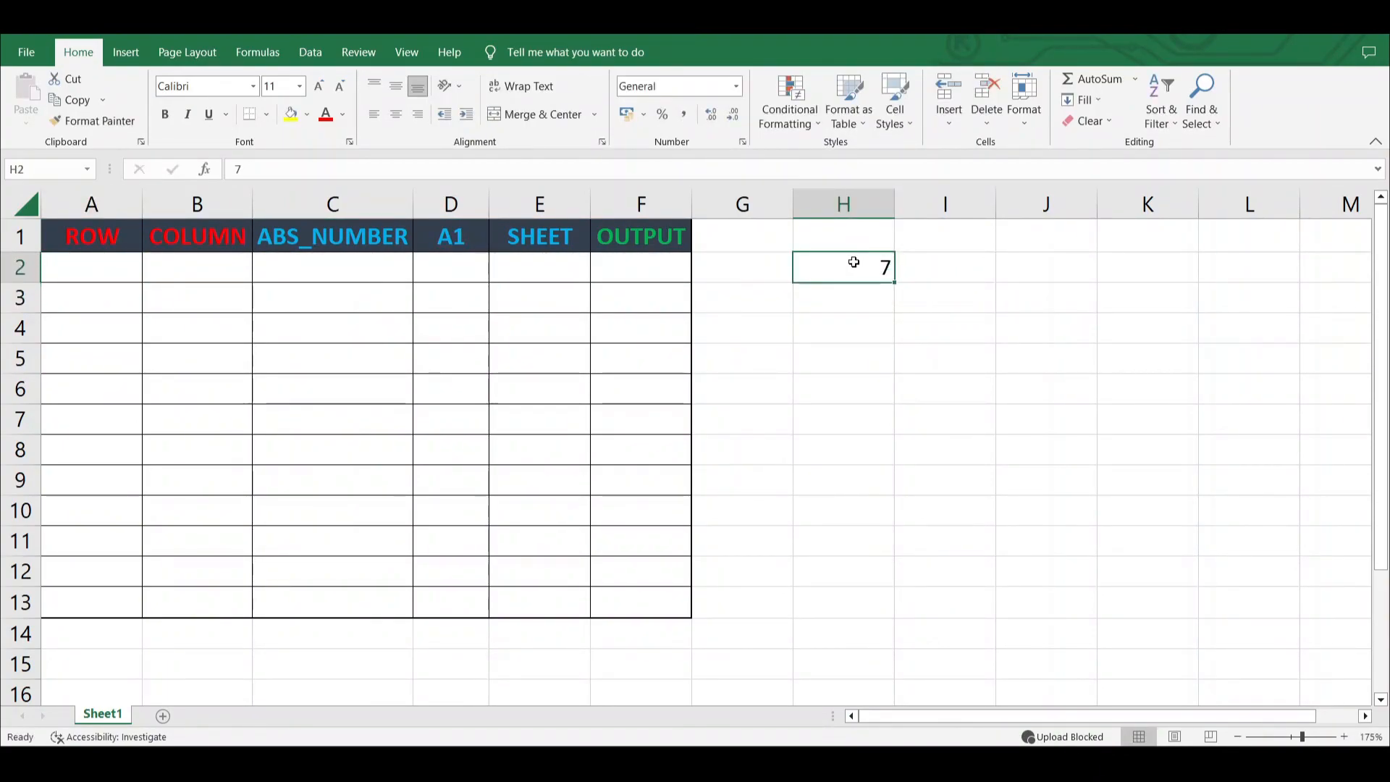
Enter the formula =H2 in cell I4 to reference cell H2.
click(927, 282)
click(925, 329)
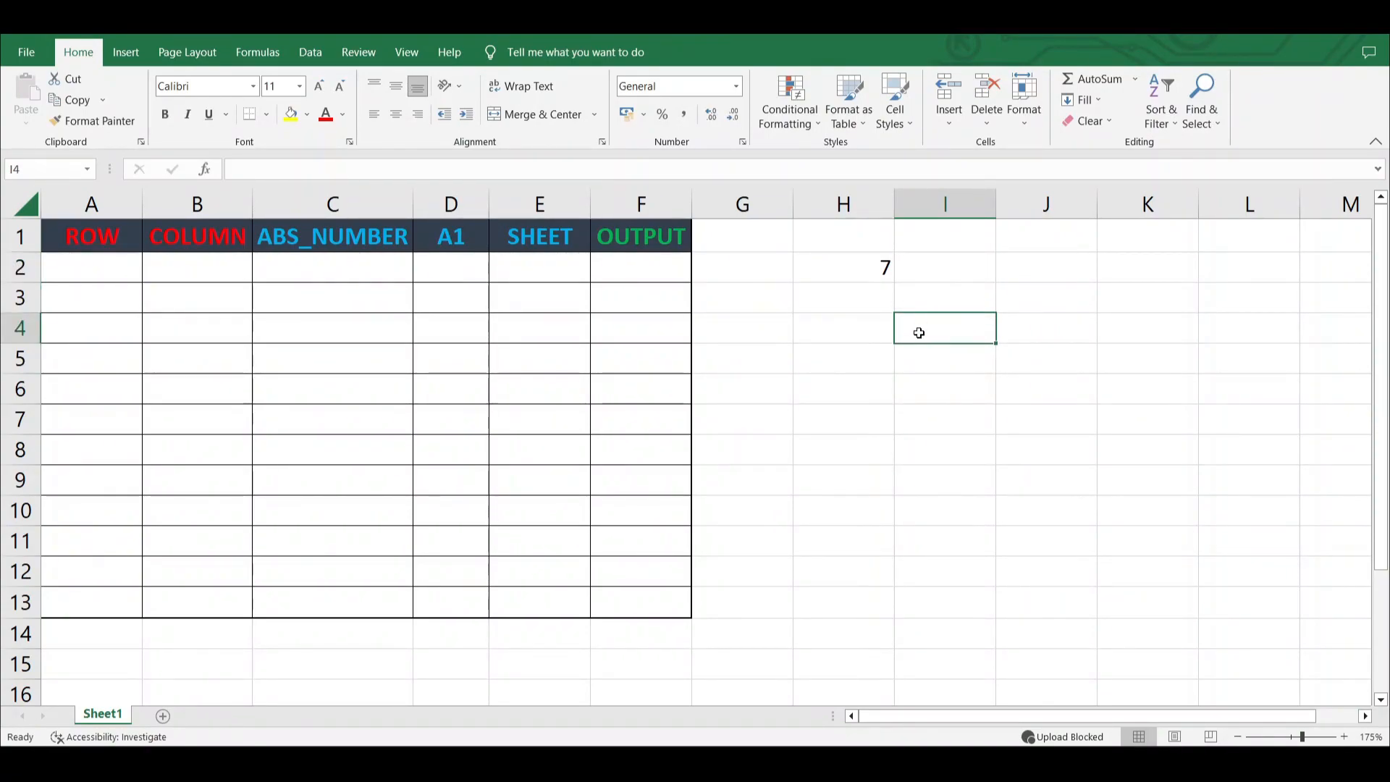
text(=)
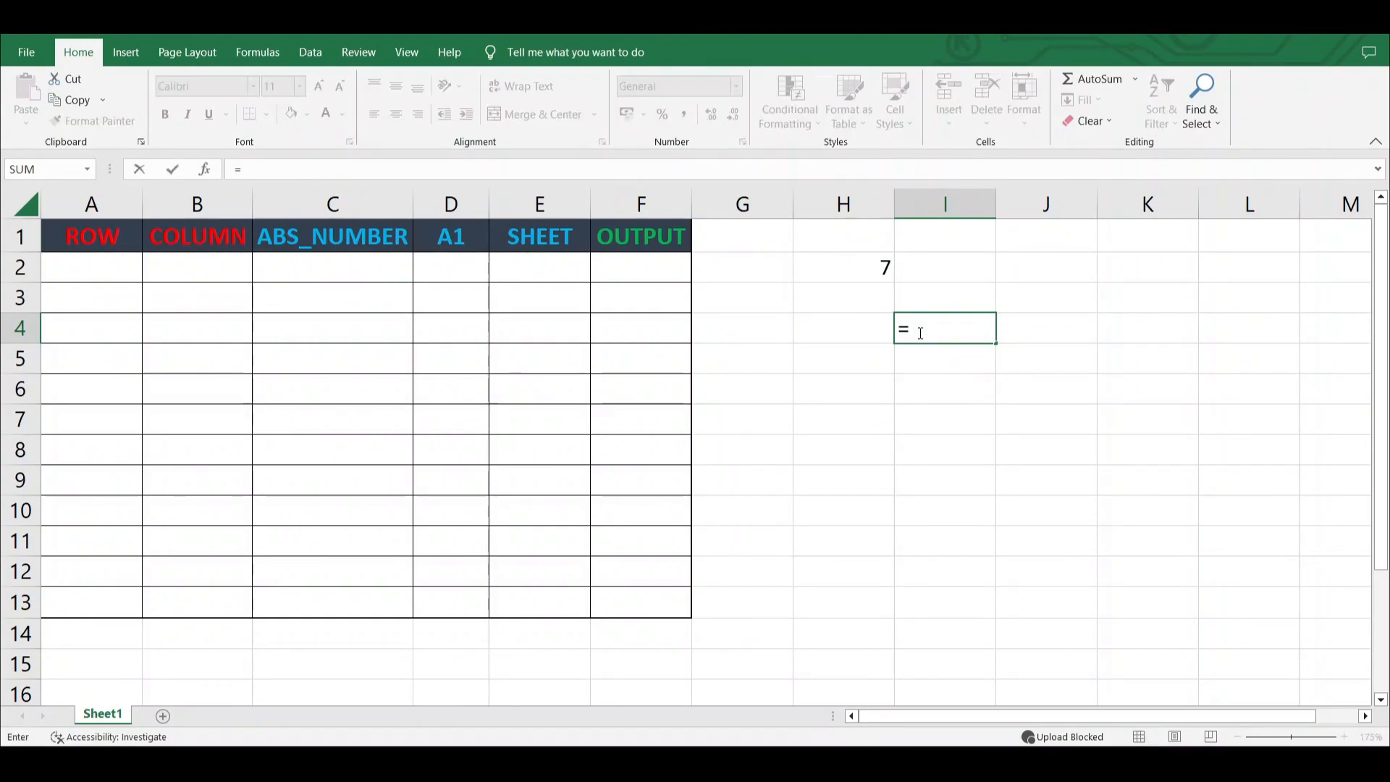
click(875, 269)
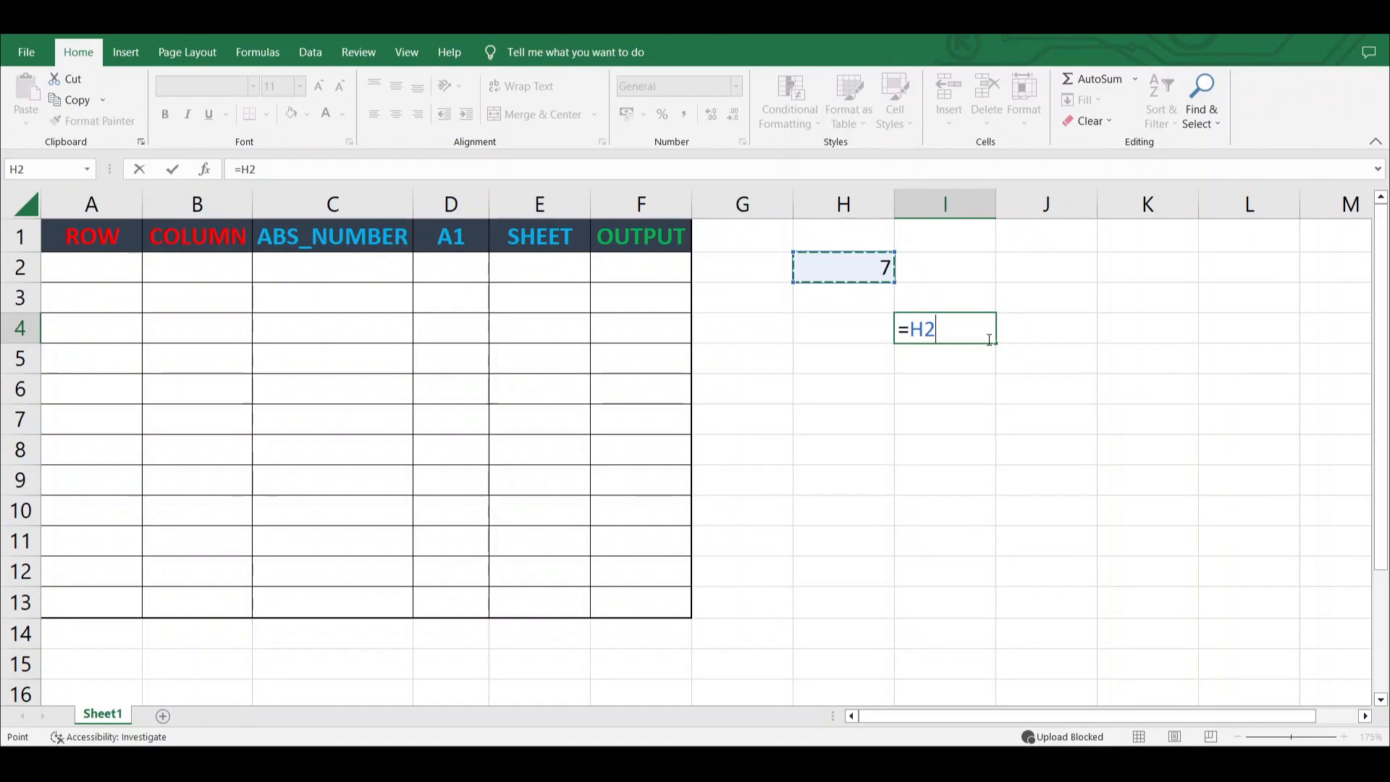
key(Return)
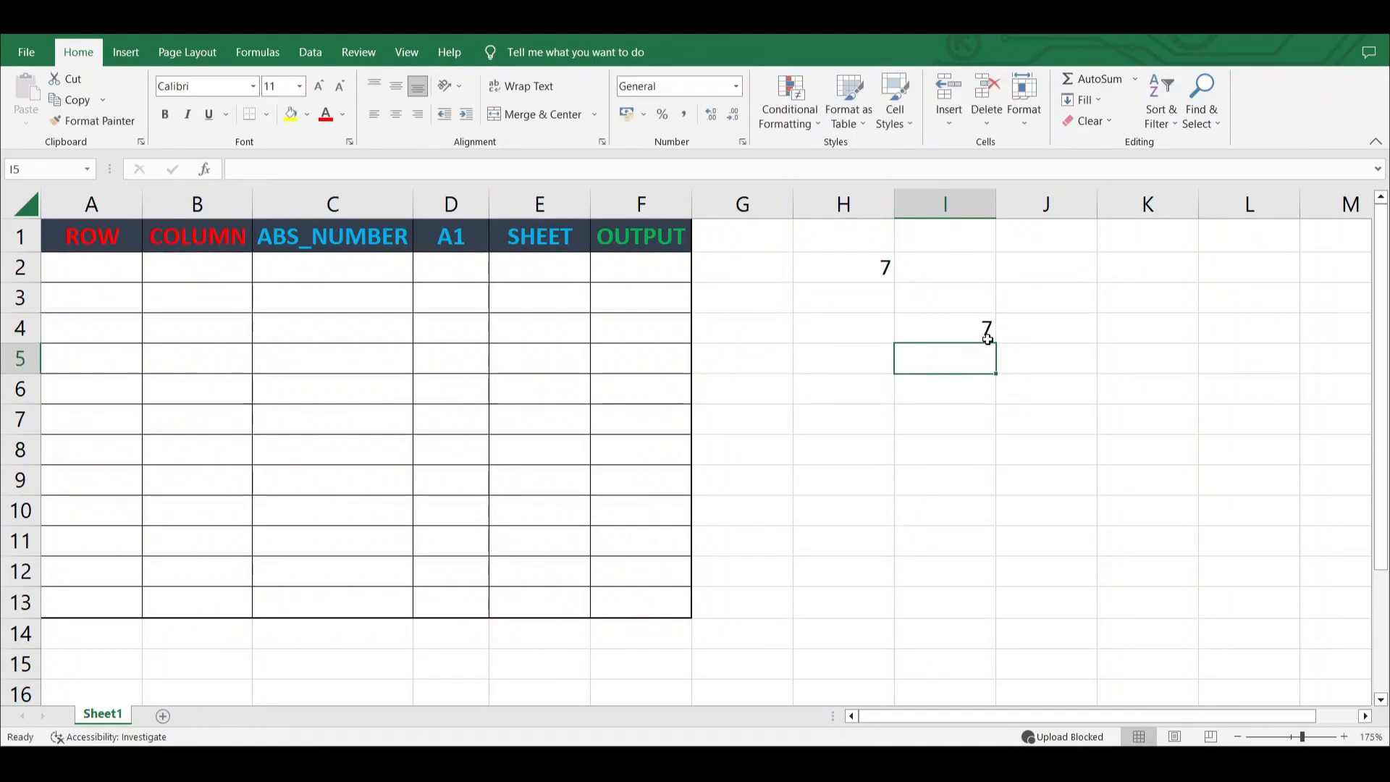
click(975, 336)
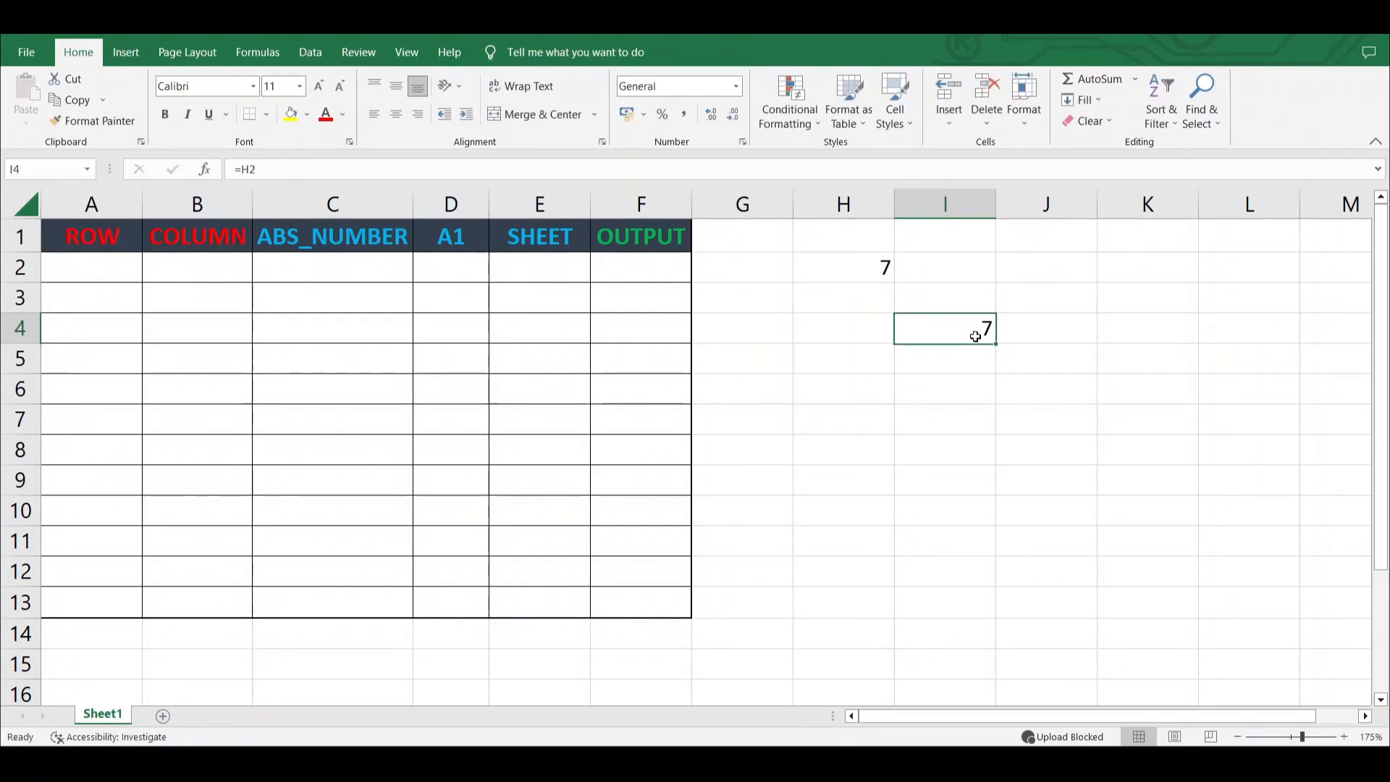
Set cell H2 to 9 and inspect the referencing formula in cell I4.
click(869, 266)
text(9)
key(Return)
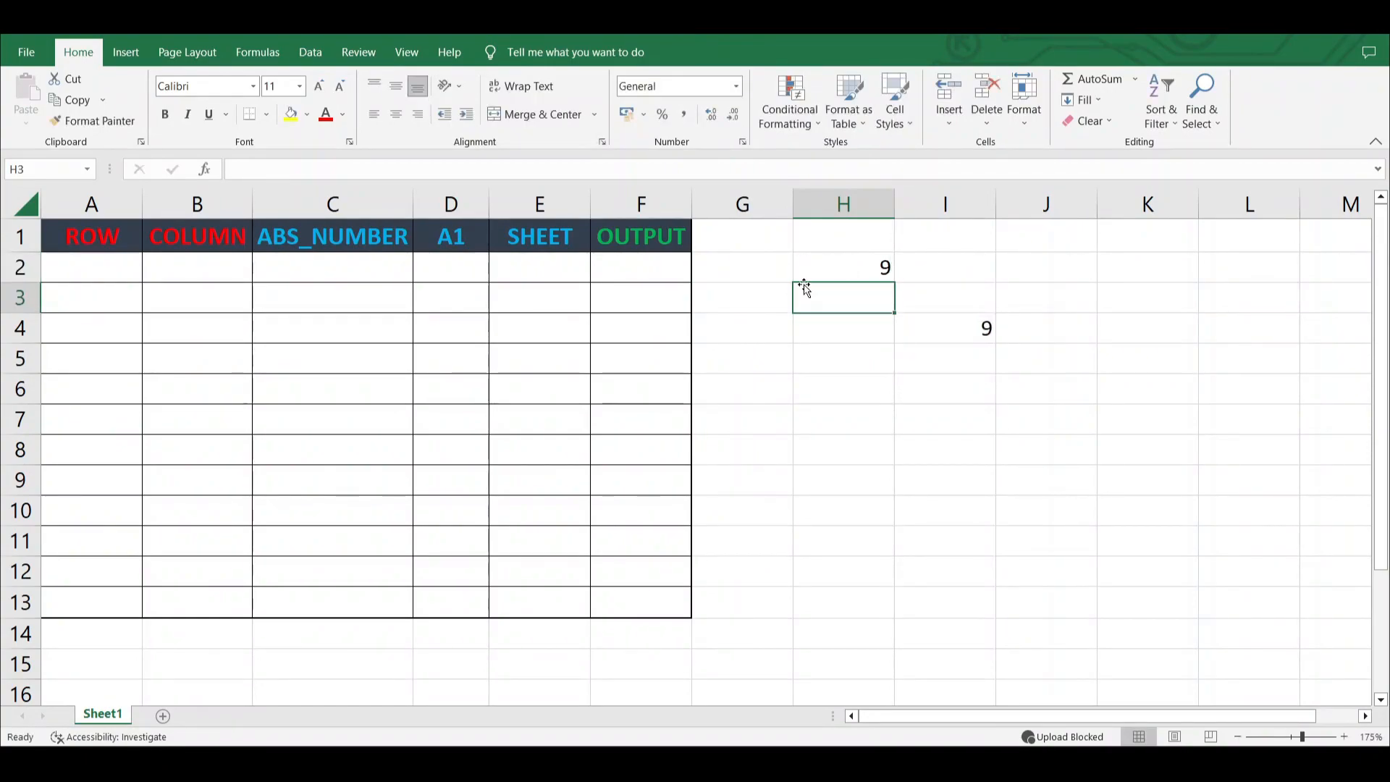
click(945, 333)
double_click(945, 333)
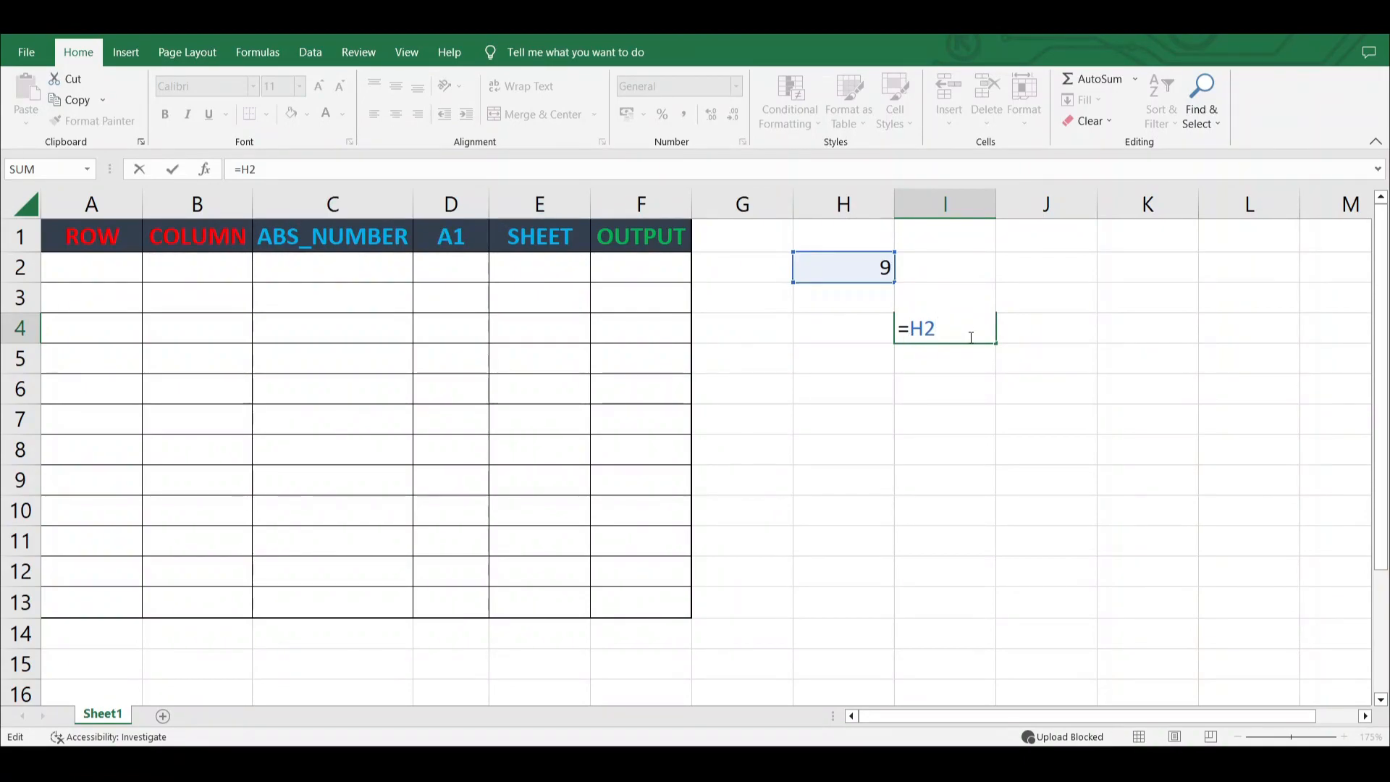
key(Return)
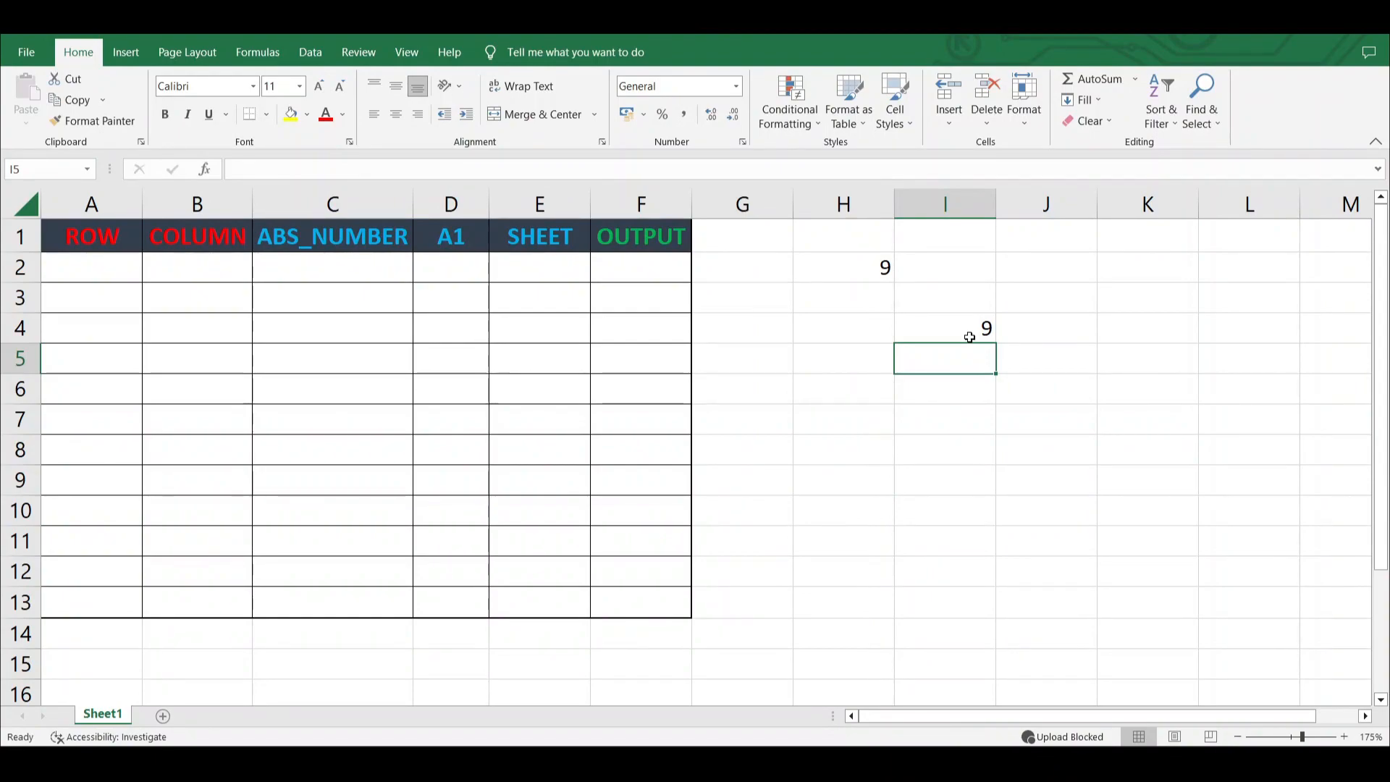
Clear the contents of the sample range H2:I4.
click(855, 332)
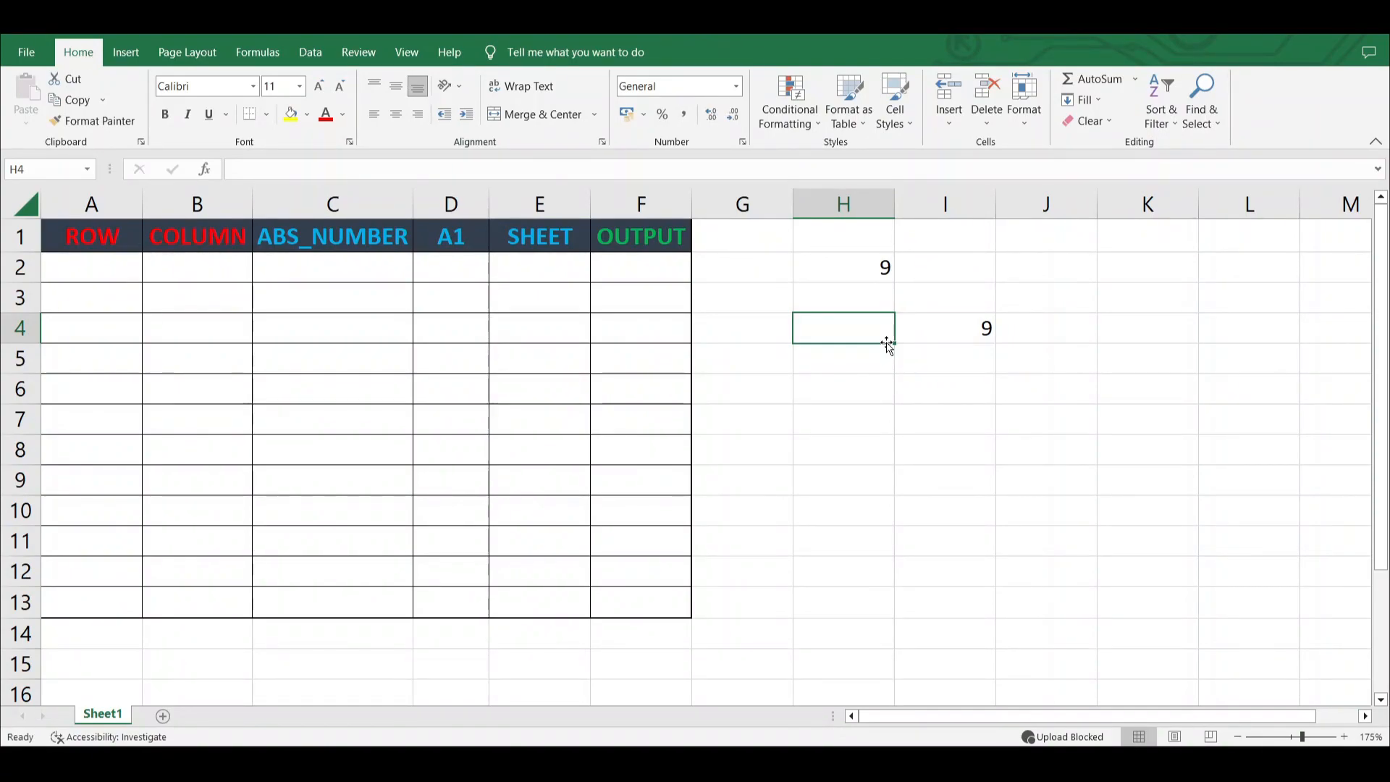
click(888, 270)
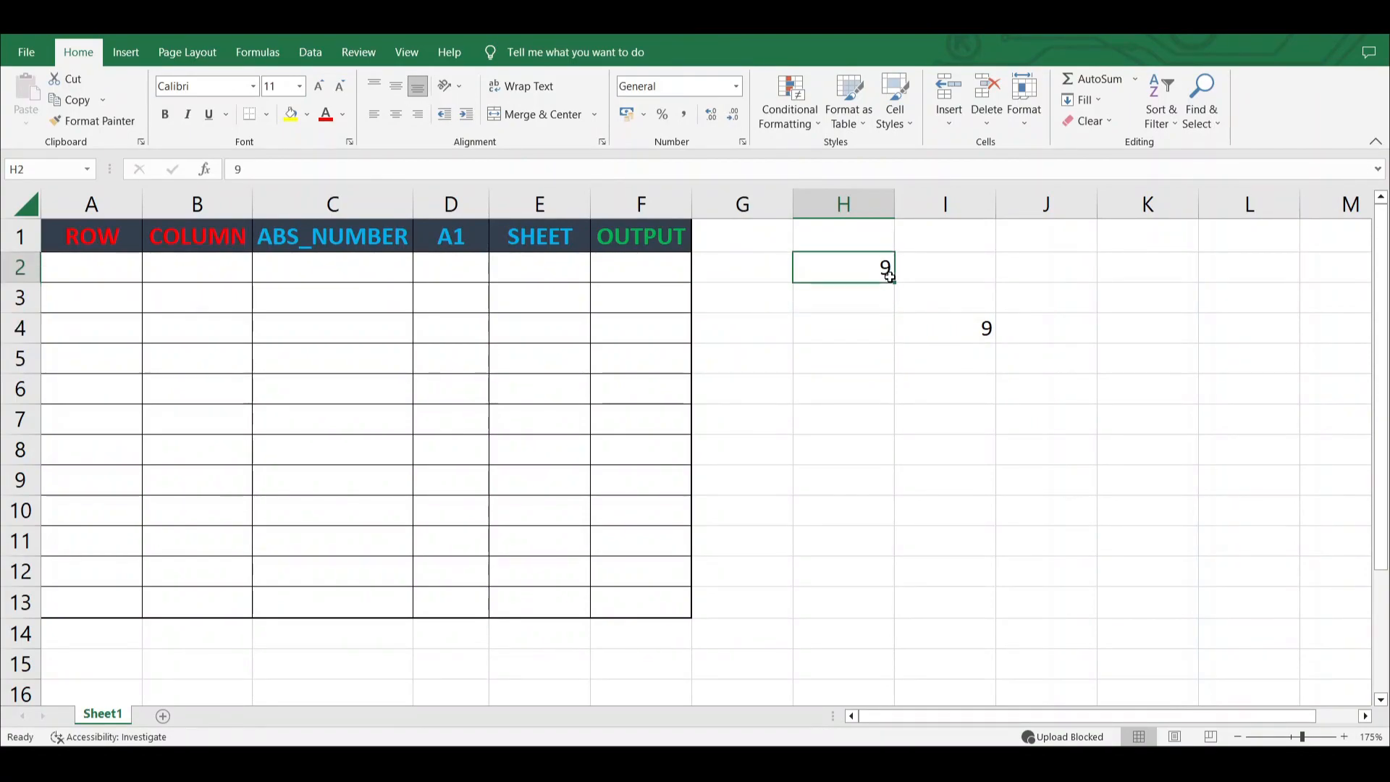
click(975, 328)
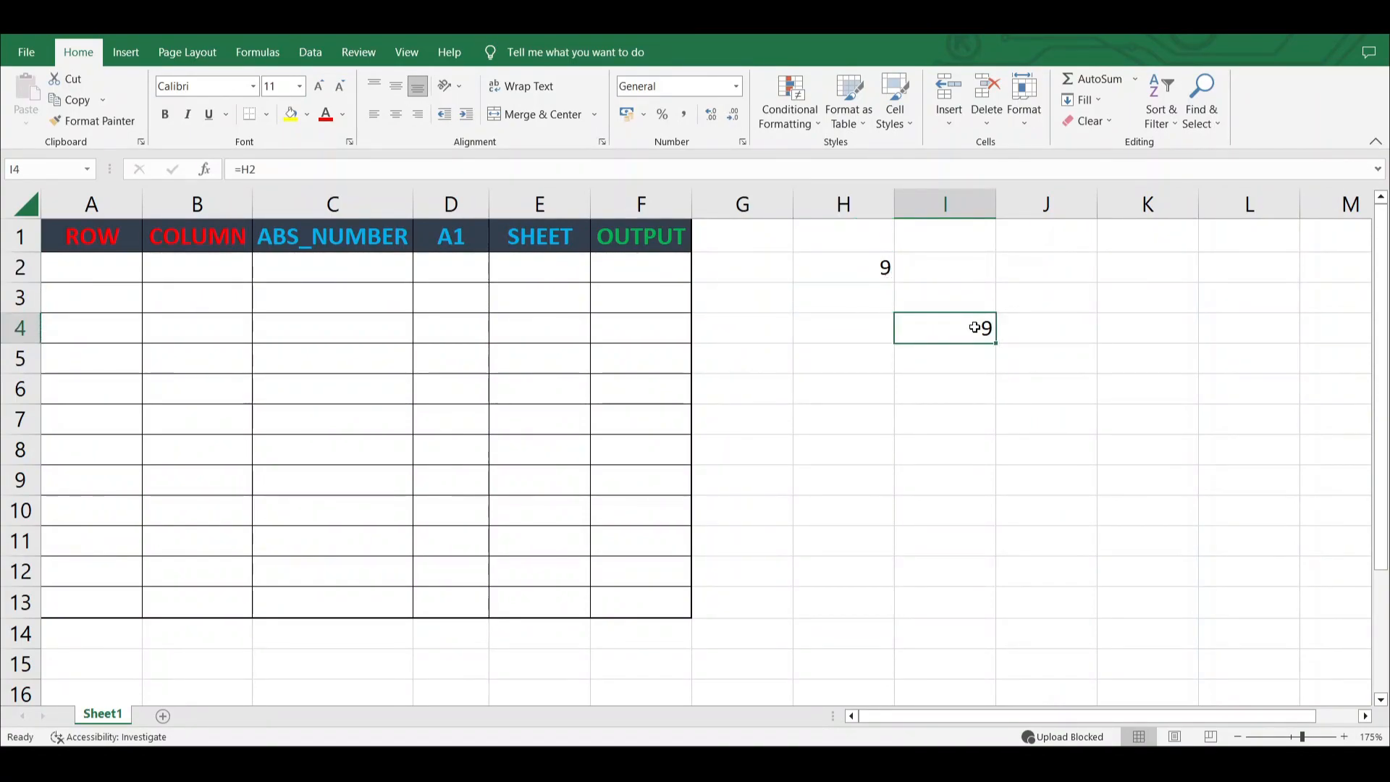
click(882, 271)
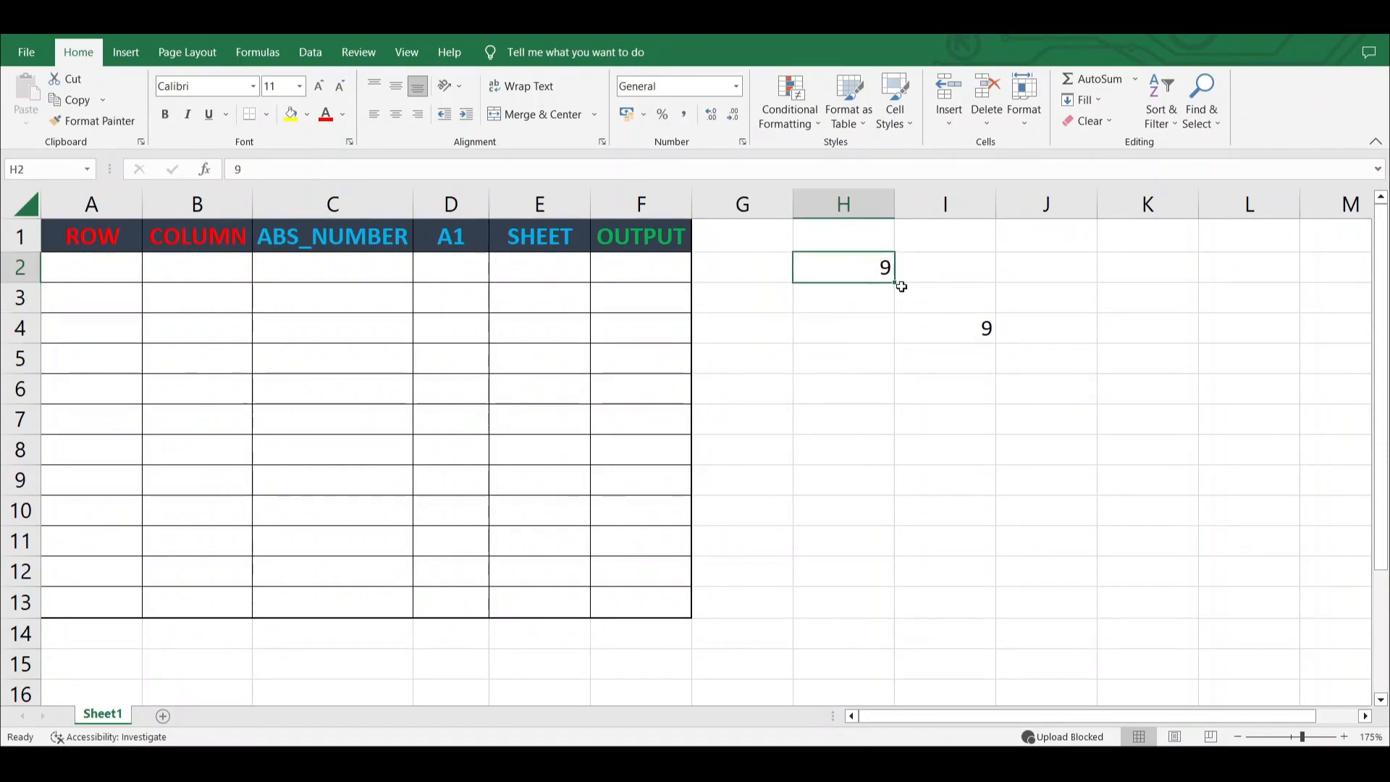
drag(882, 272, 965, 319)
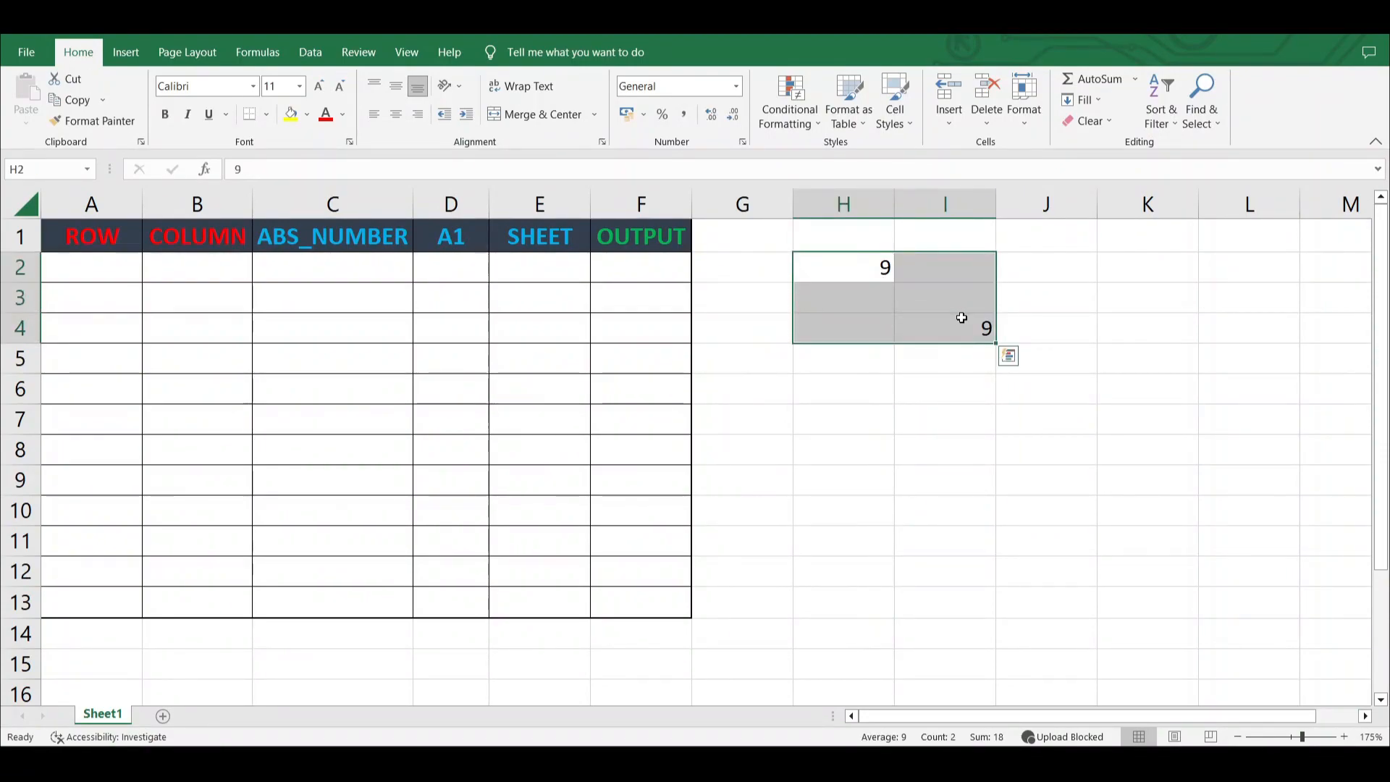
key(Delete)
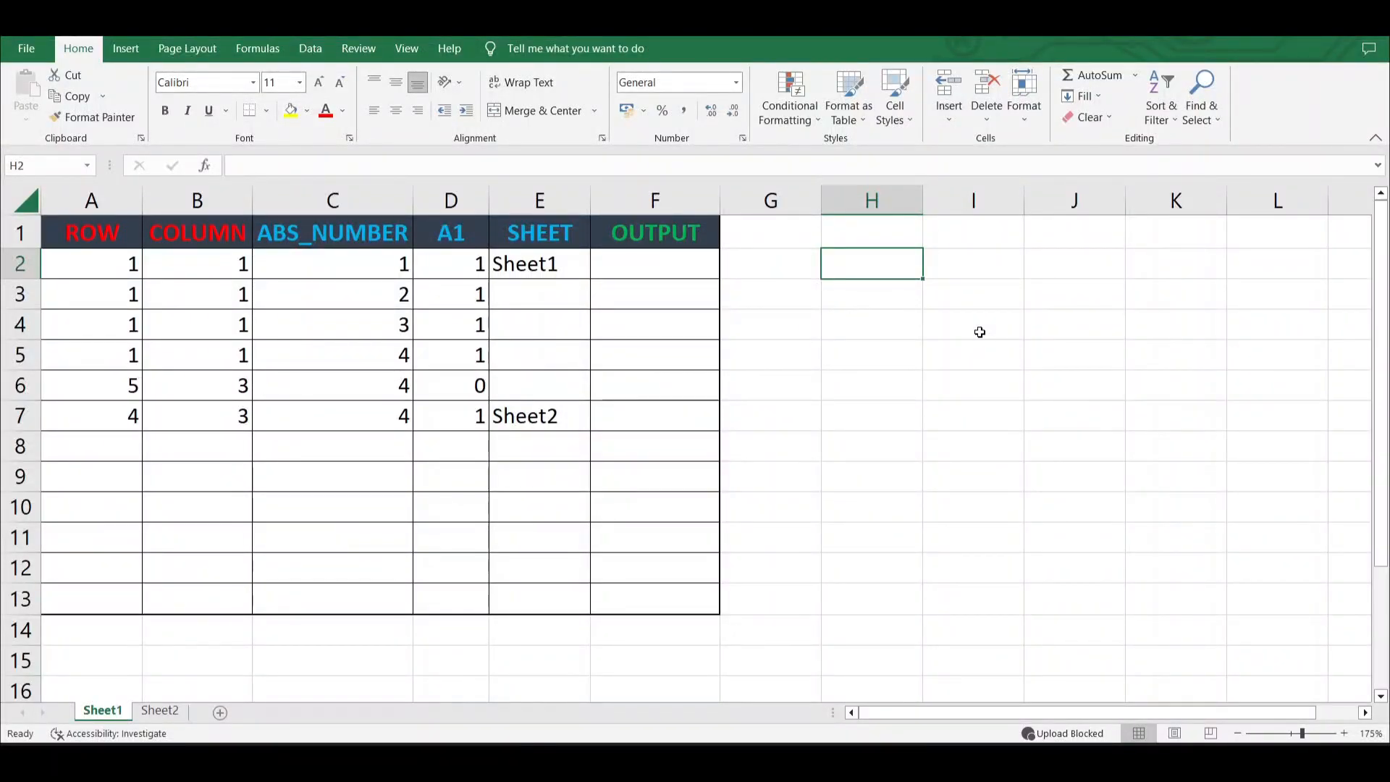
text(=addre)
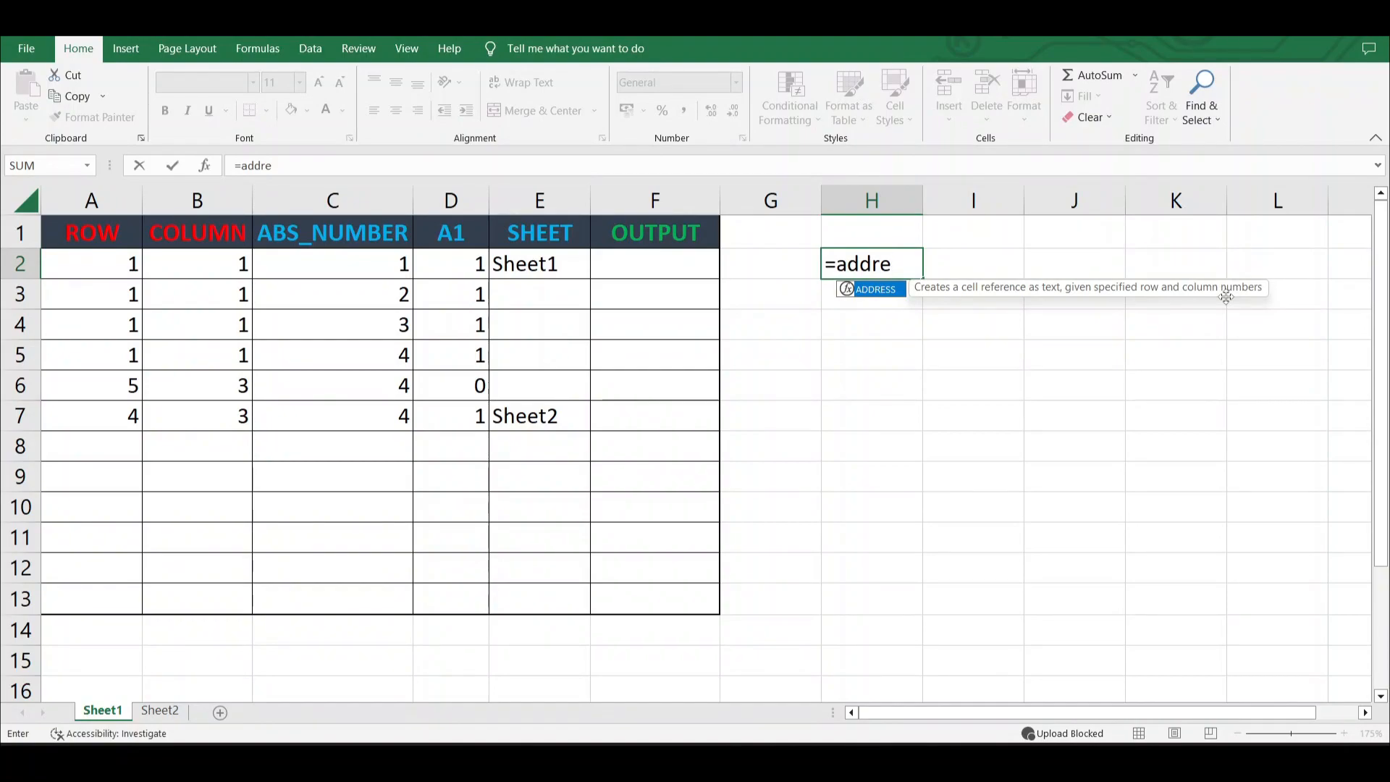
key(Tab)
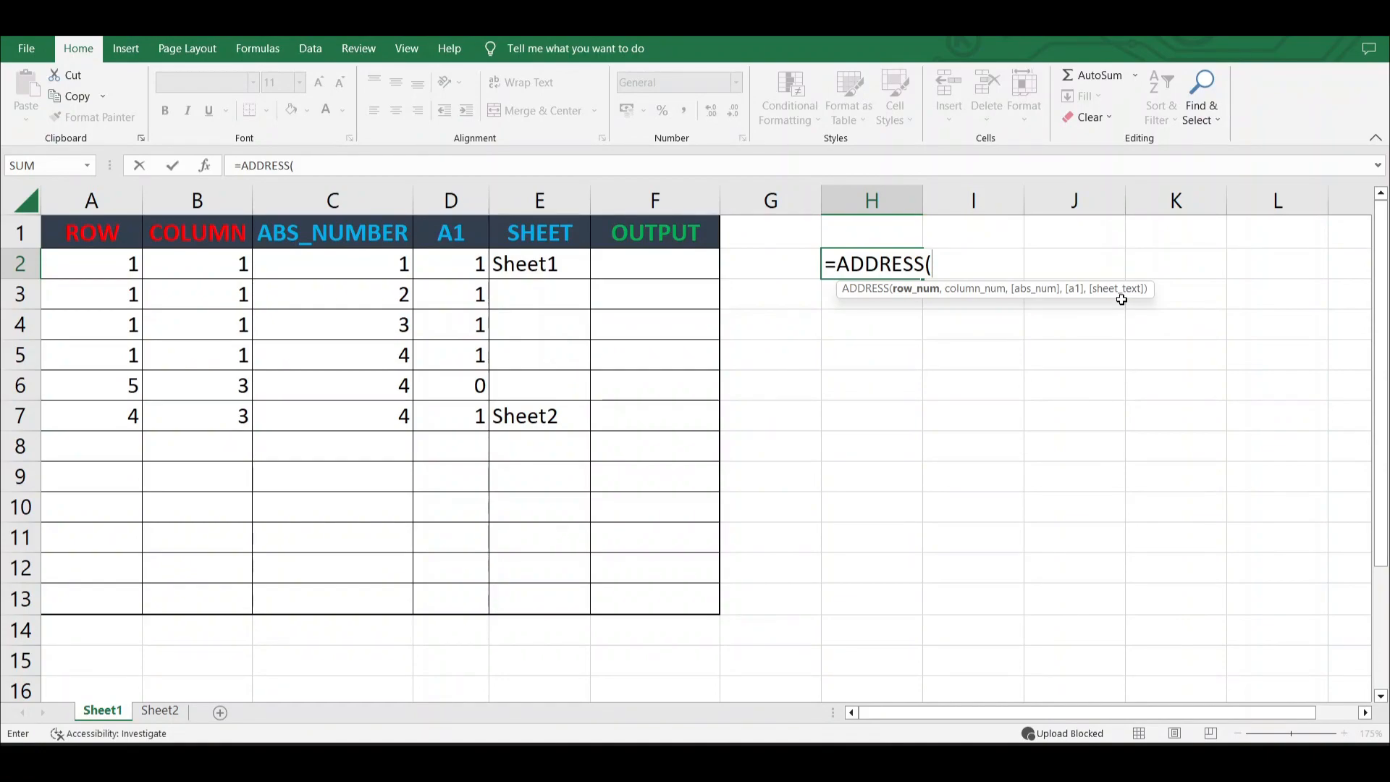
key(Escape)
click(962, 261)
Begin an ADDRESS formula in cell H2 with row 1, column 2, absolute reference type 1 and A1 style 1.
click(888, 270)
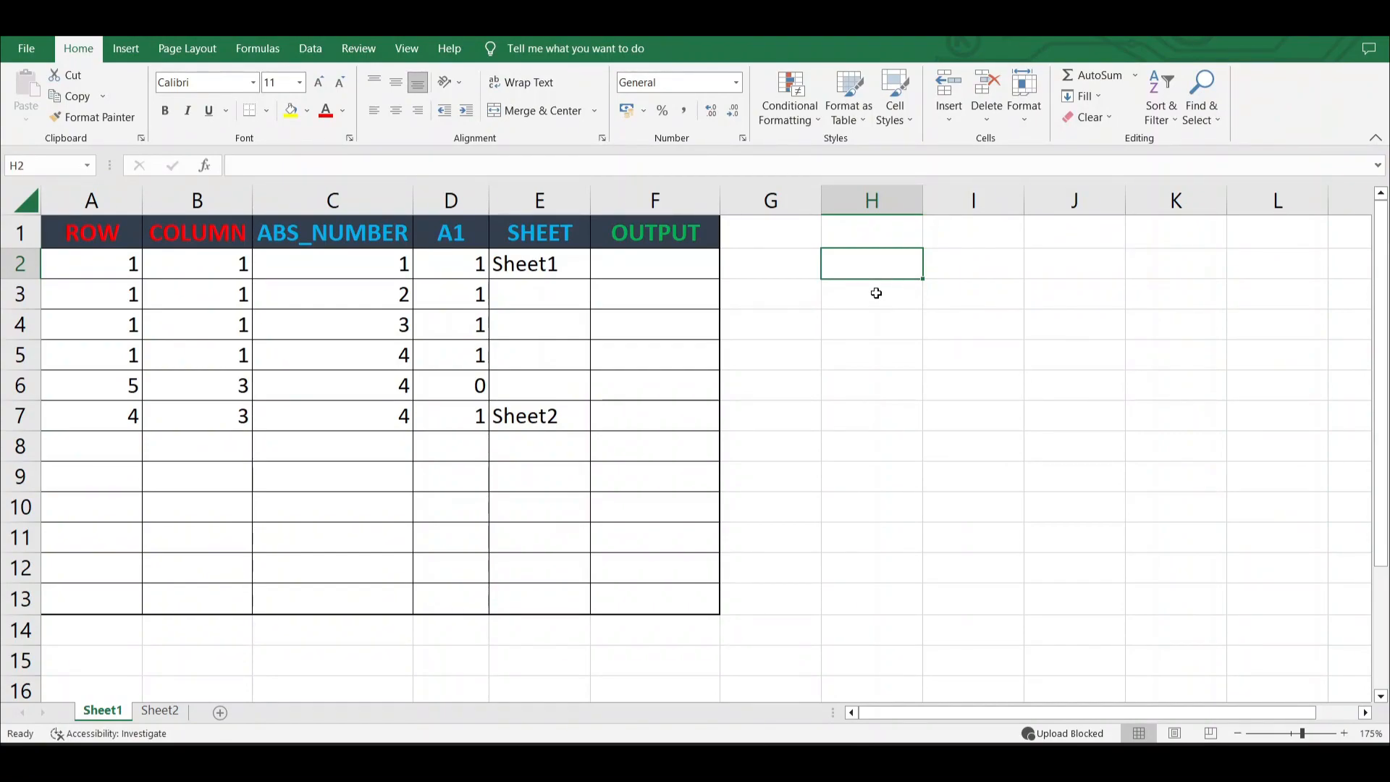
text(=add)
key(Tab)
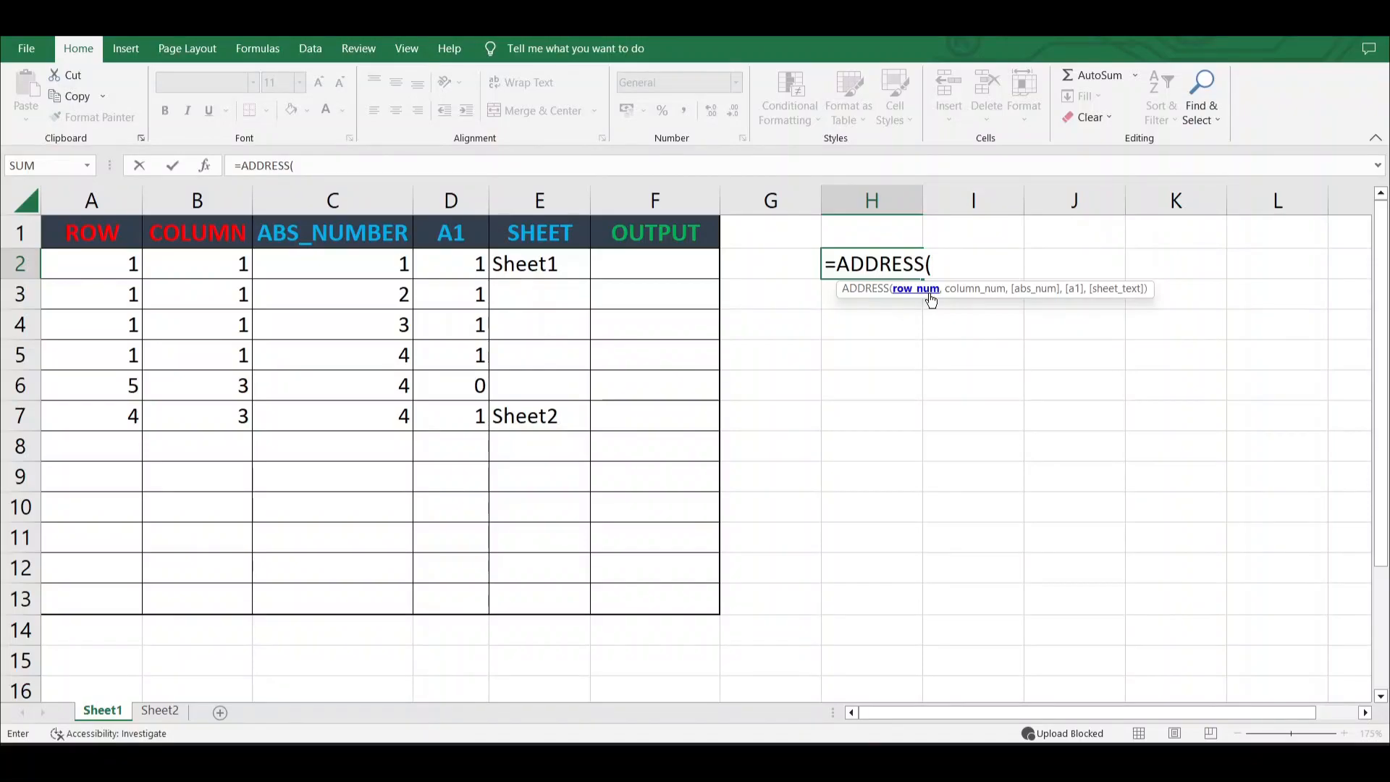
text(1,2)
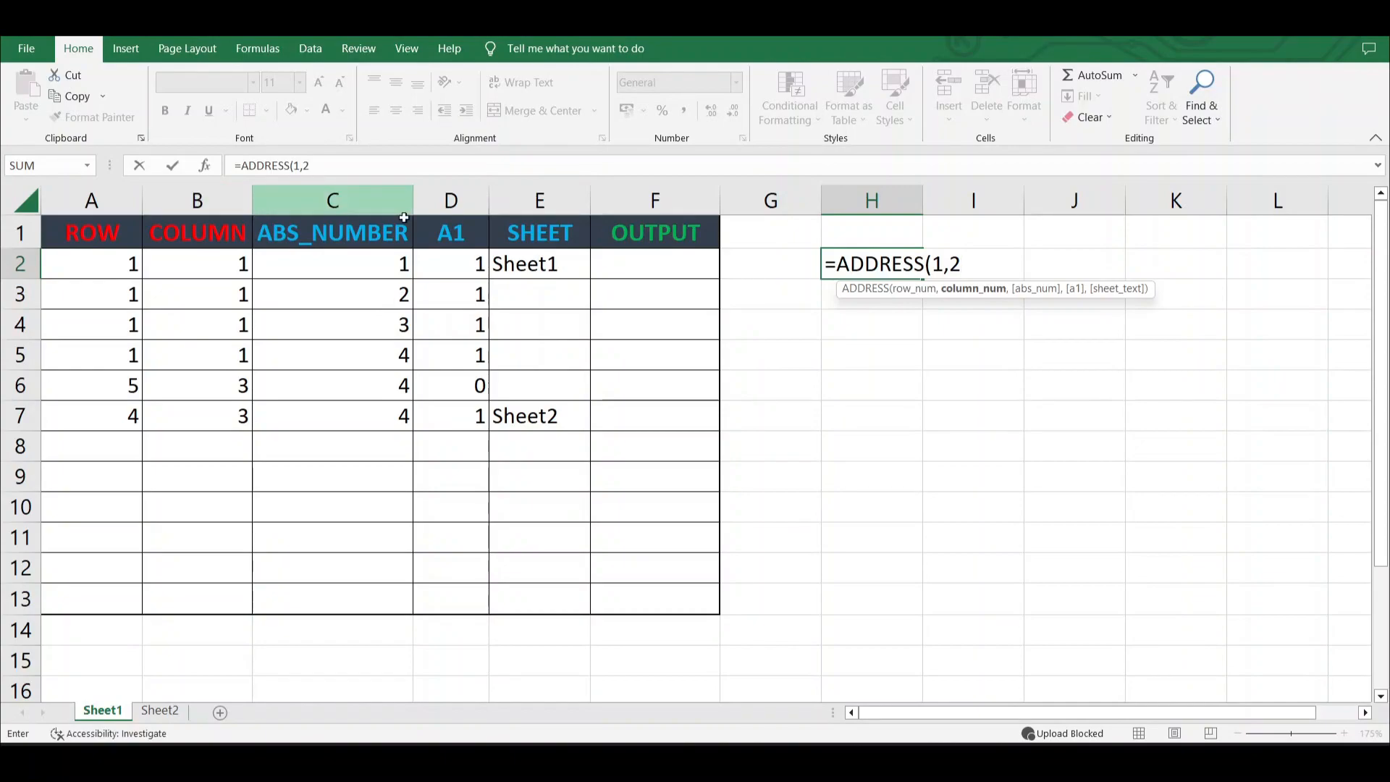
text(,)
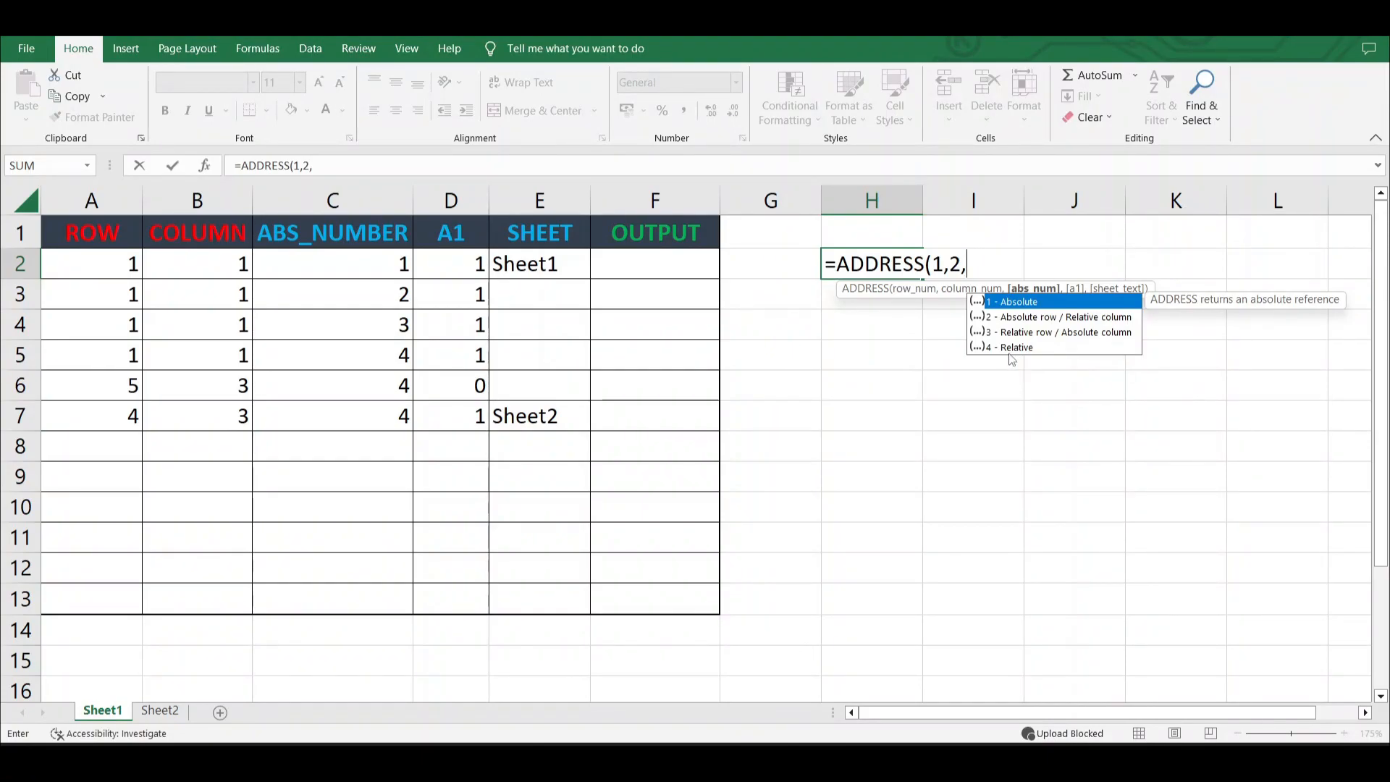
text(1,)
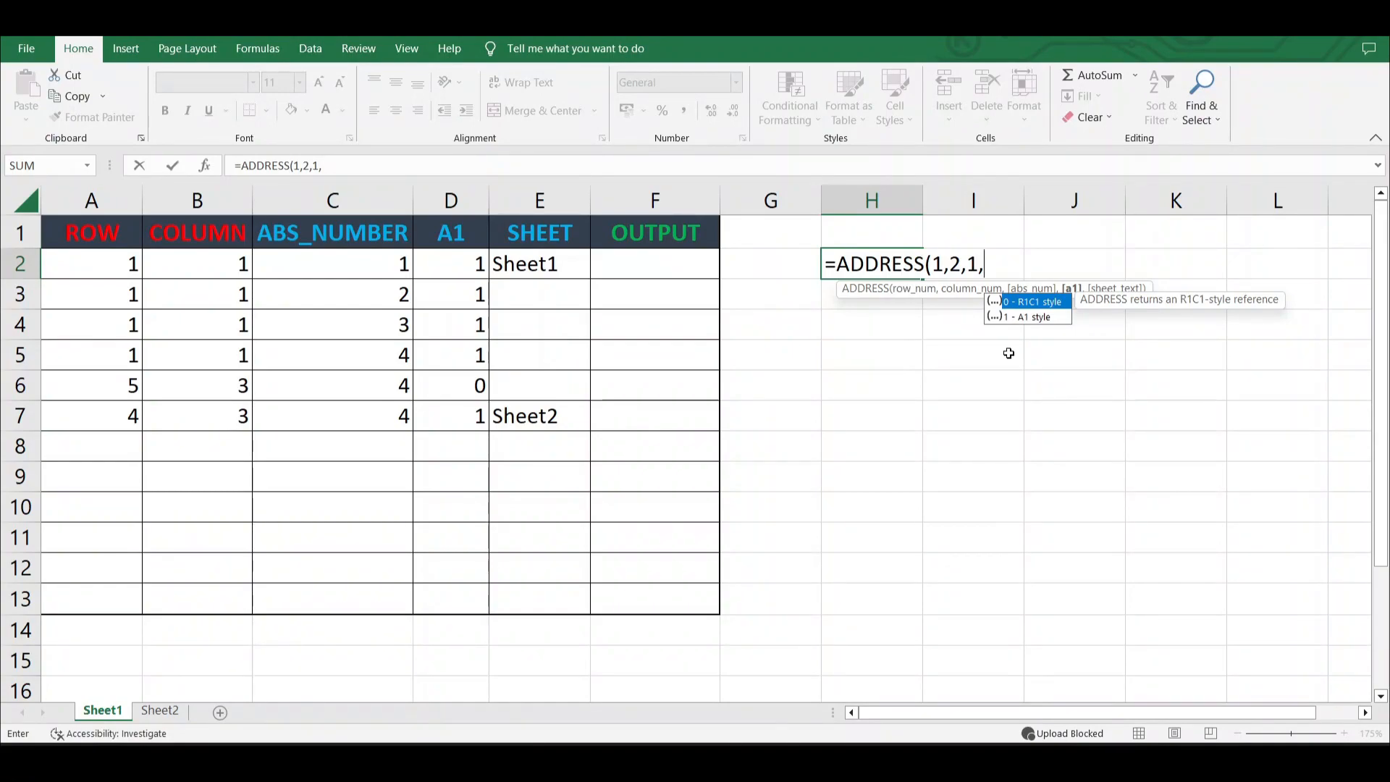
key(Down)
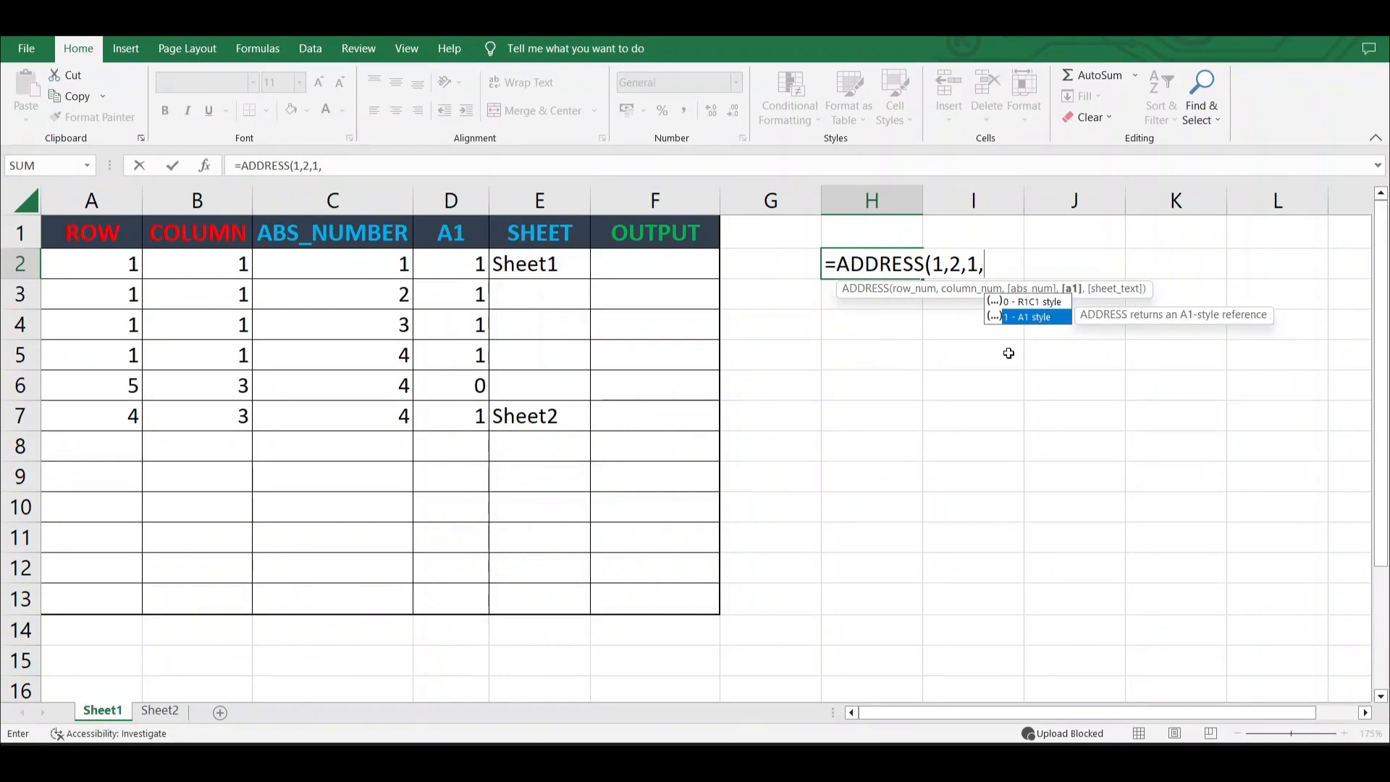
text(1)
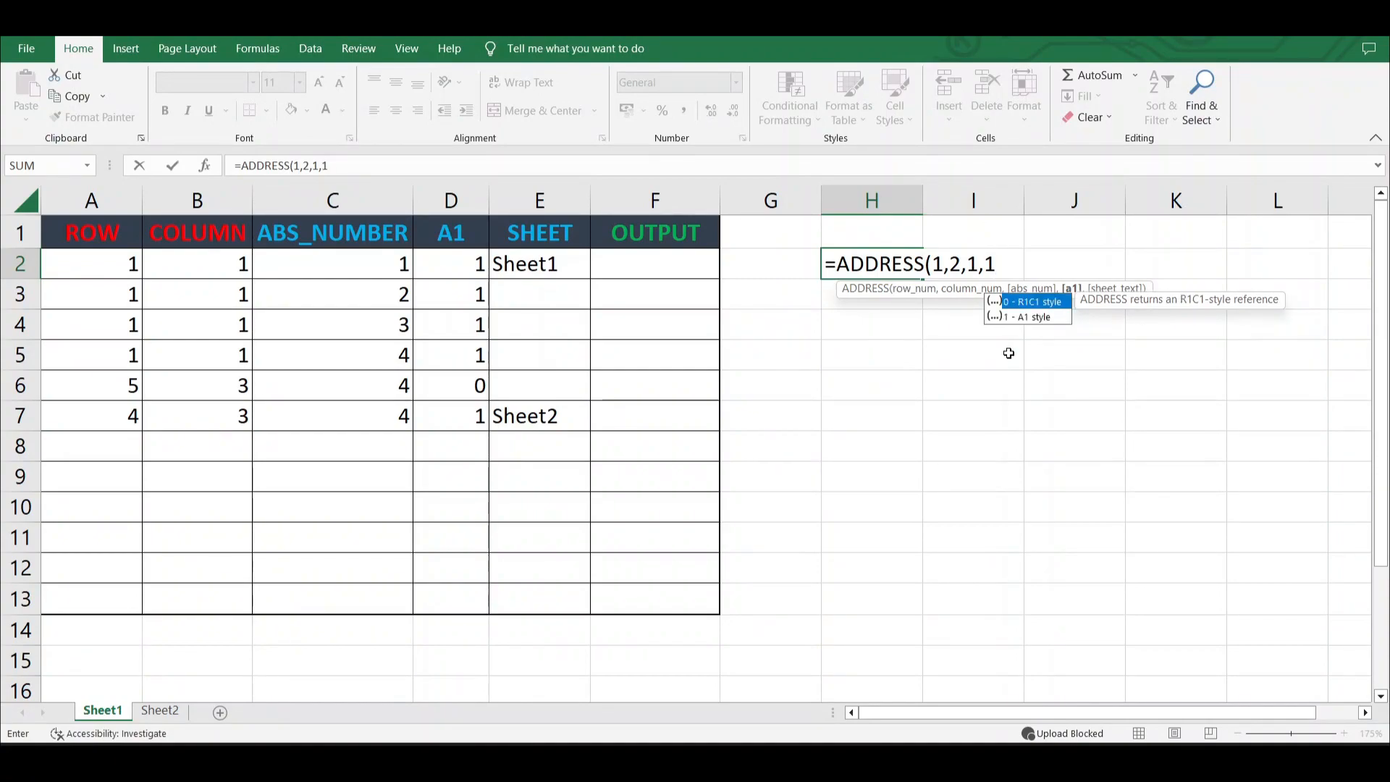
Try "Sheet2" as the sheet argument, remove it, and complete the formula in H2 as =ADDRESS(1,2,1,1).
text(,)
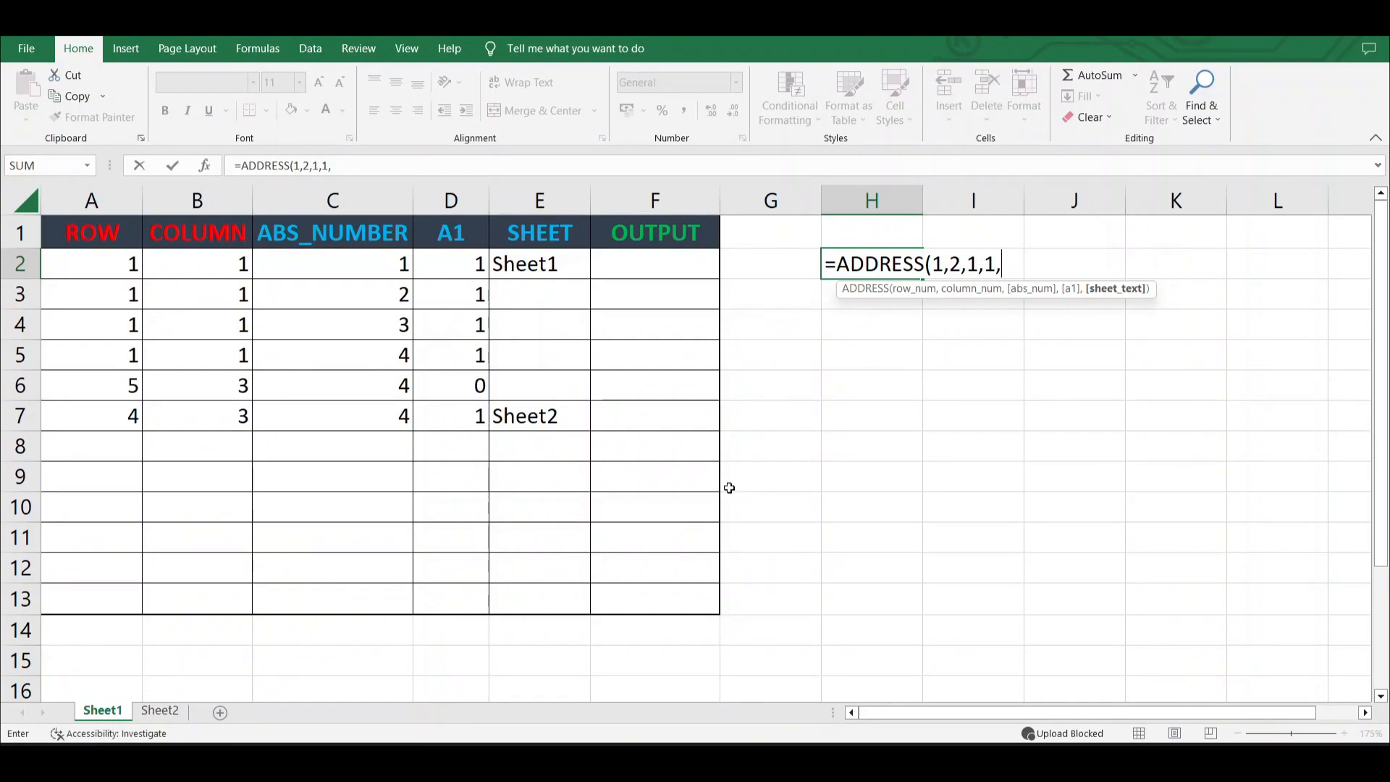
text("Sheet2")
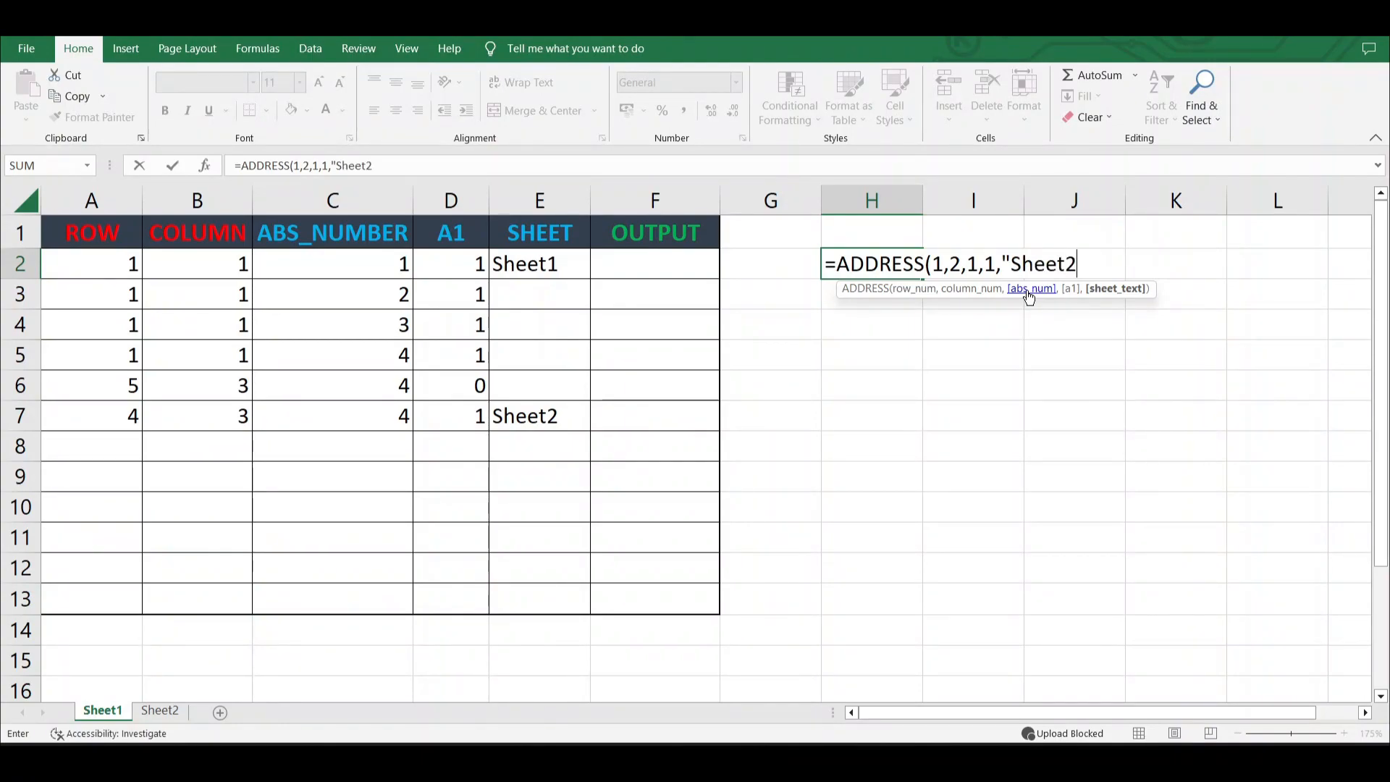
key(BackSpace)
key(BackSpace)
key(BackSpace)
key(BackSpace)
key(BackSpace)
key(BackSpace)
key(BackSpace)
key(BackSpace)
key(BackSpace)
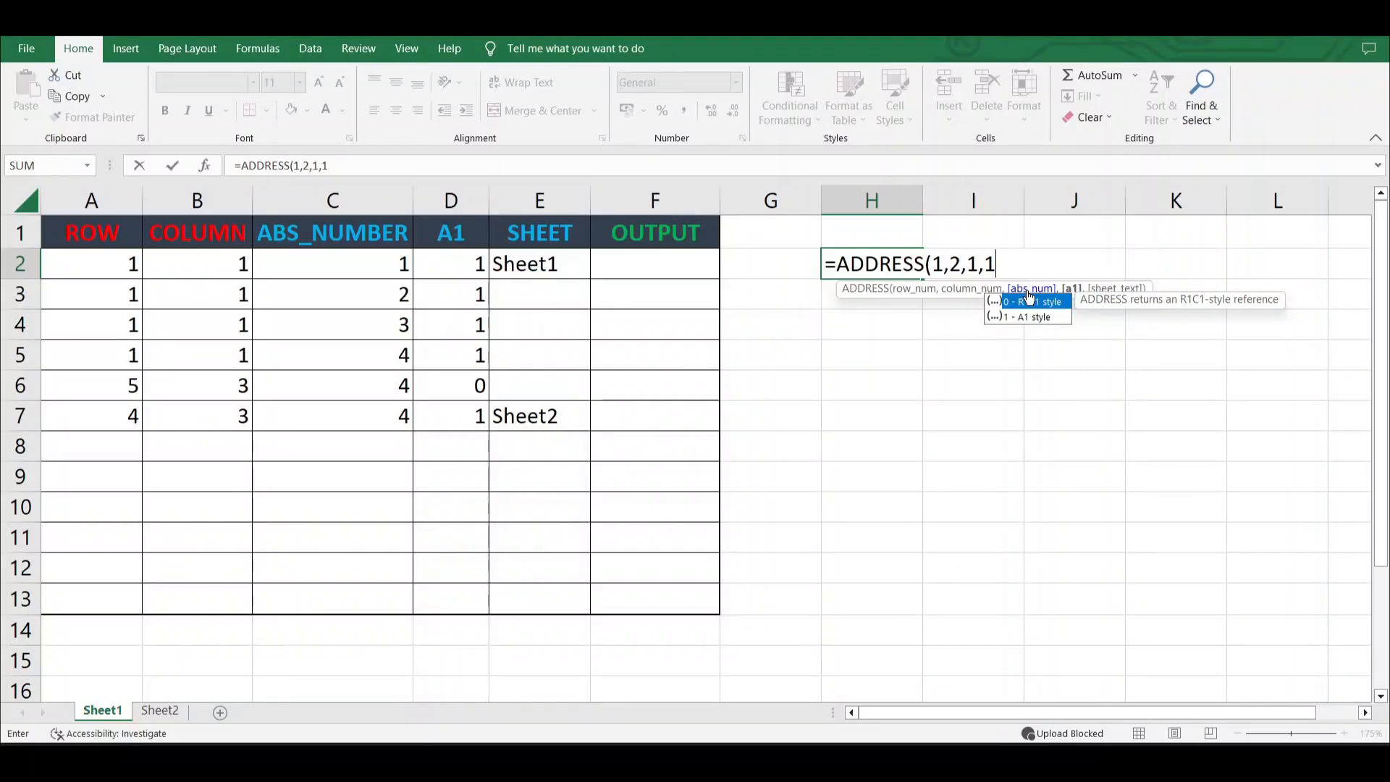
text())
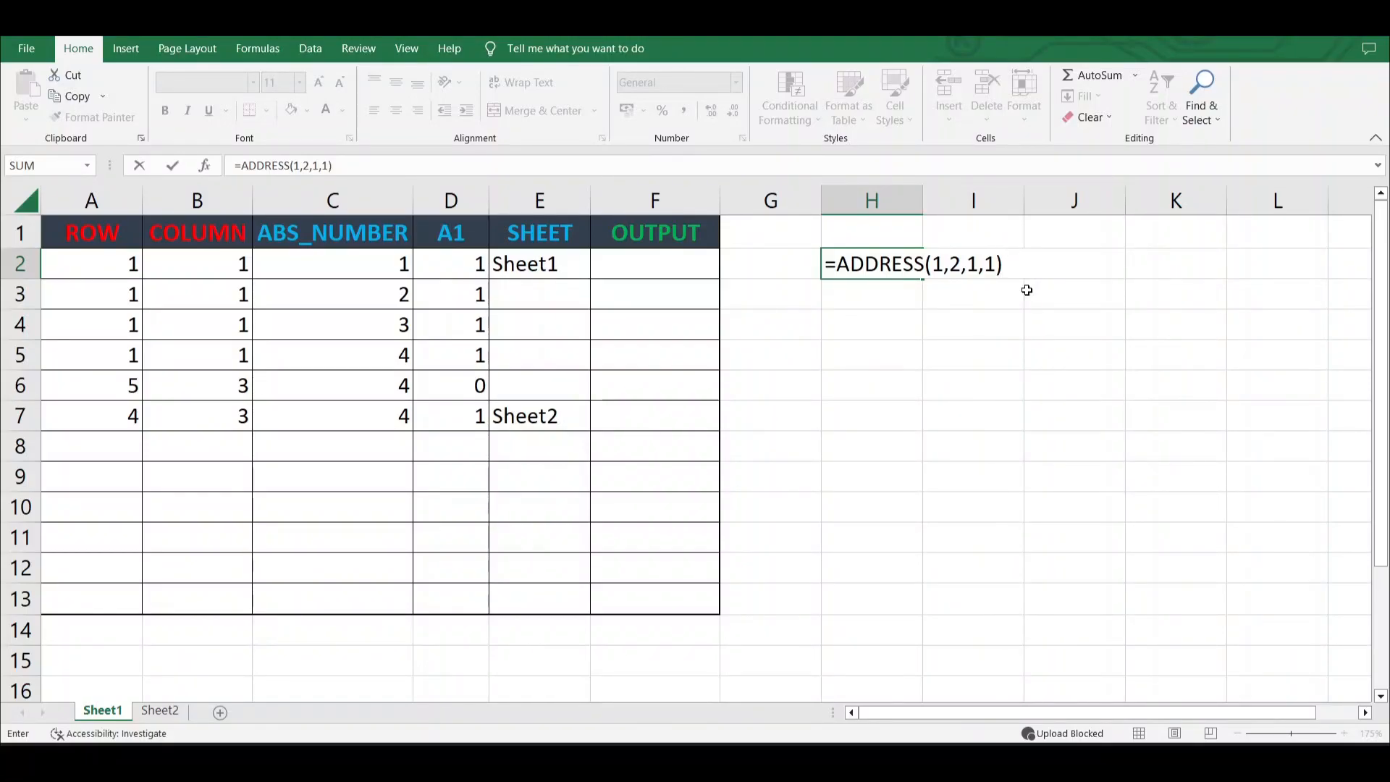
key(Return)
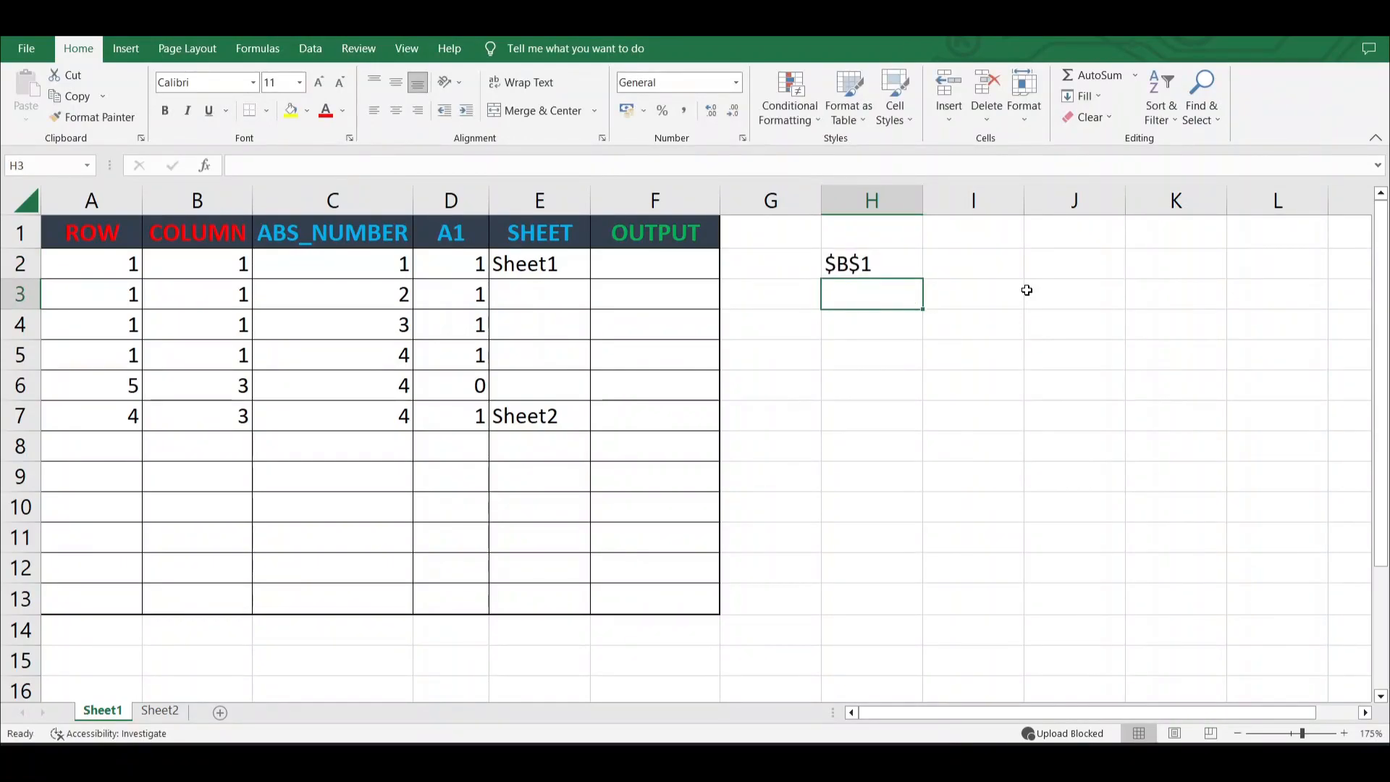
Review the arguments of the ADDRESS formula in cell H2, and move the selection to cell I5.
double_click(883, 267)
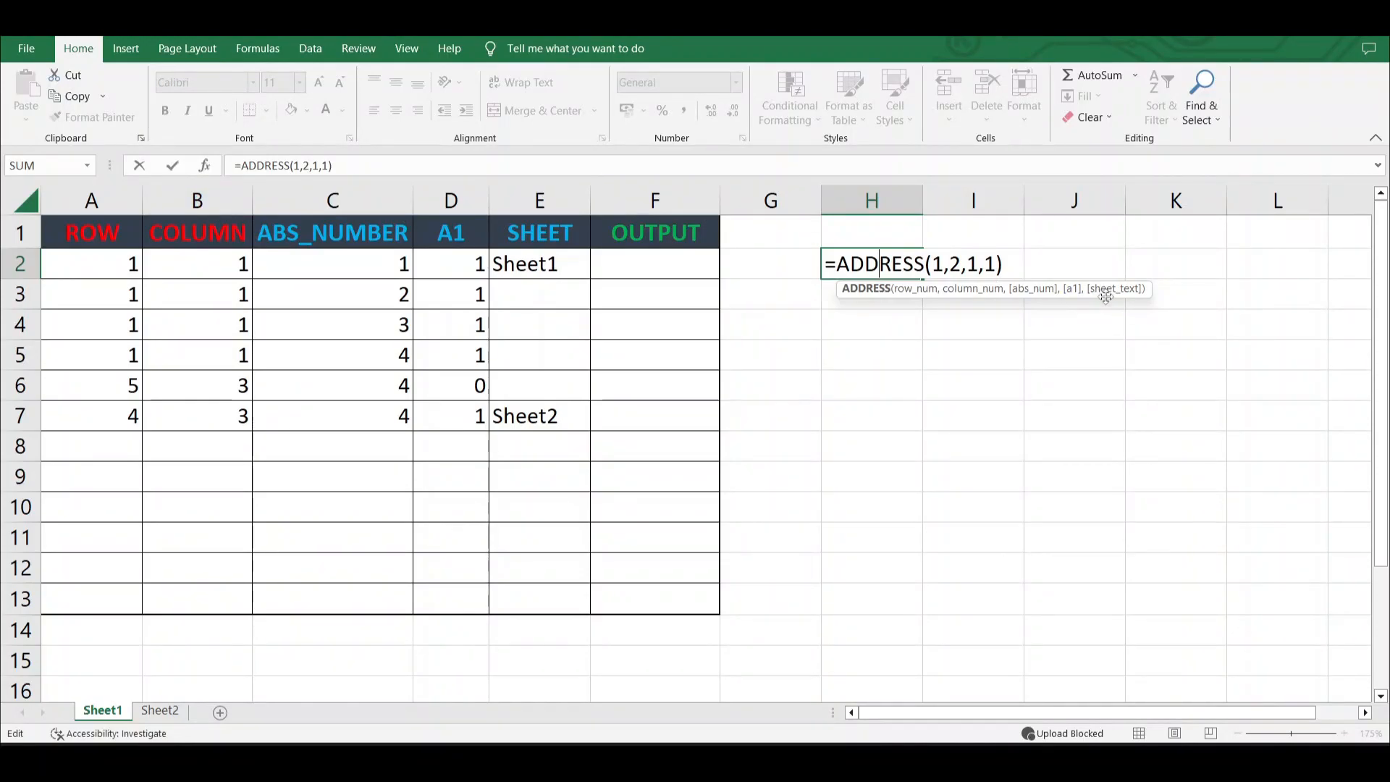
key(Return)
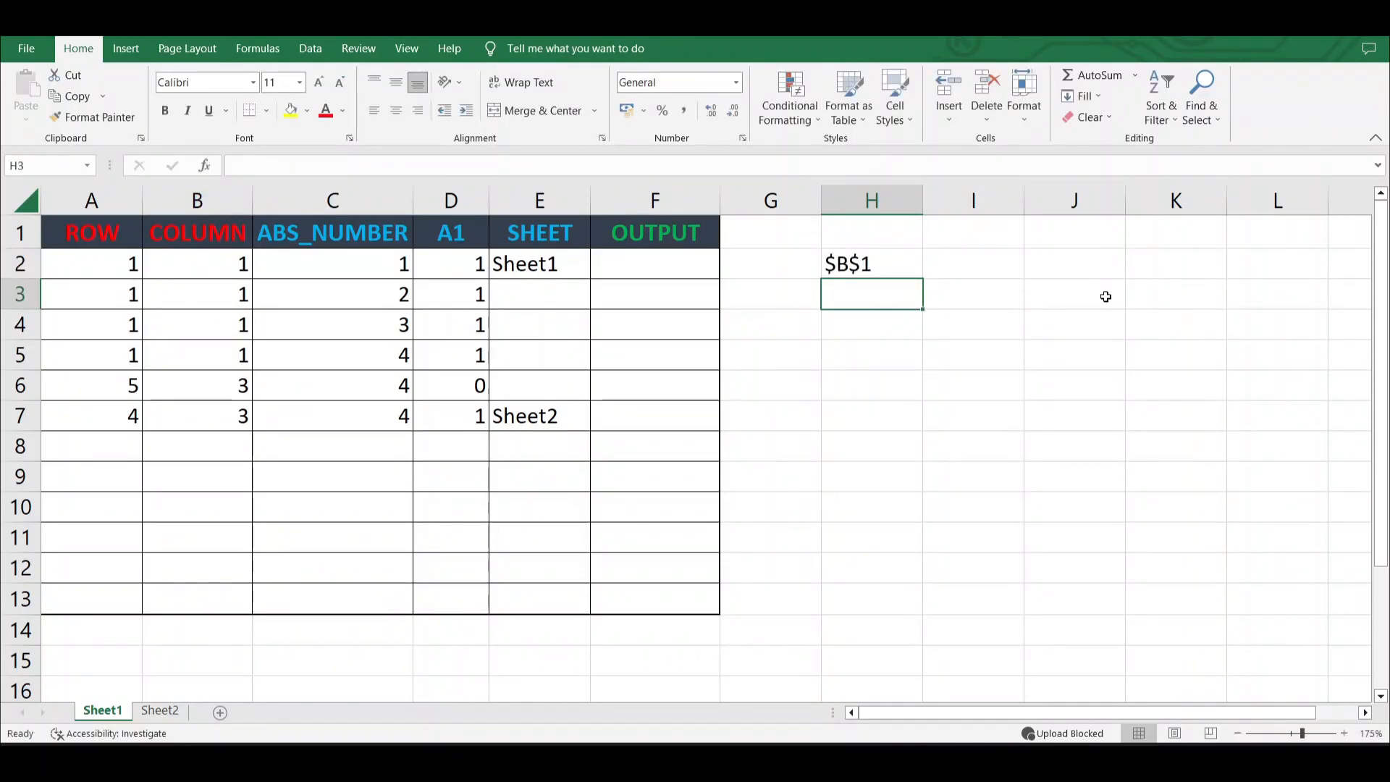
click(881, 266)
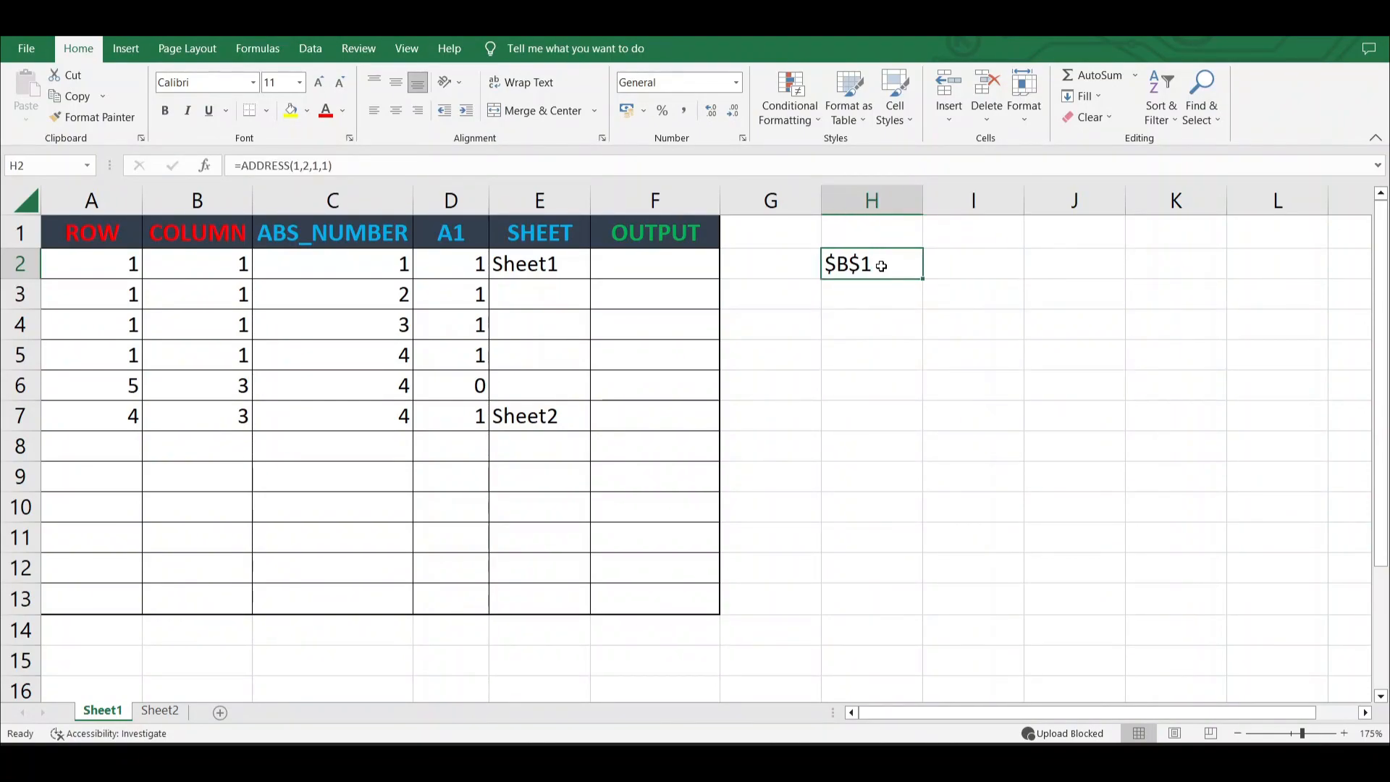
key(Down)
key(Down)
key(Down)
key(Right)
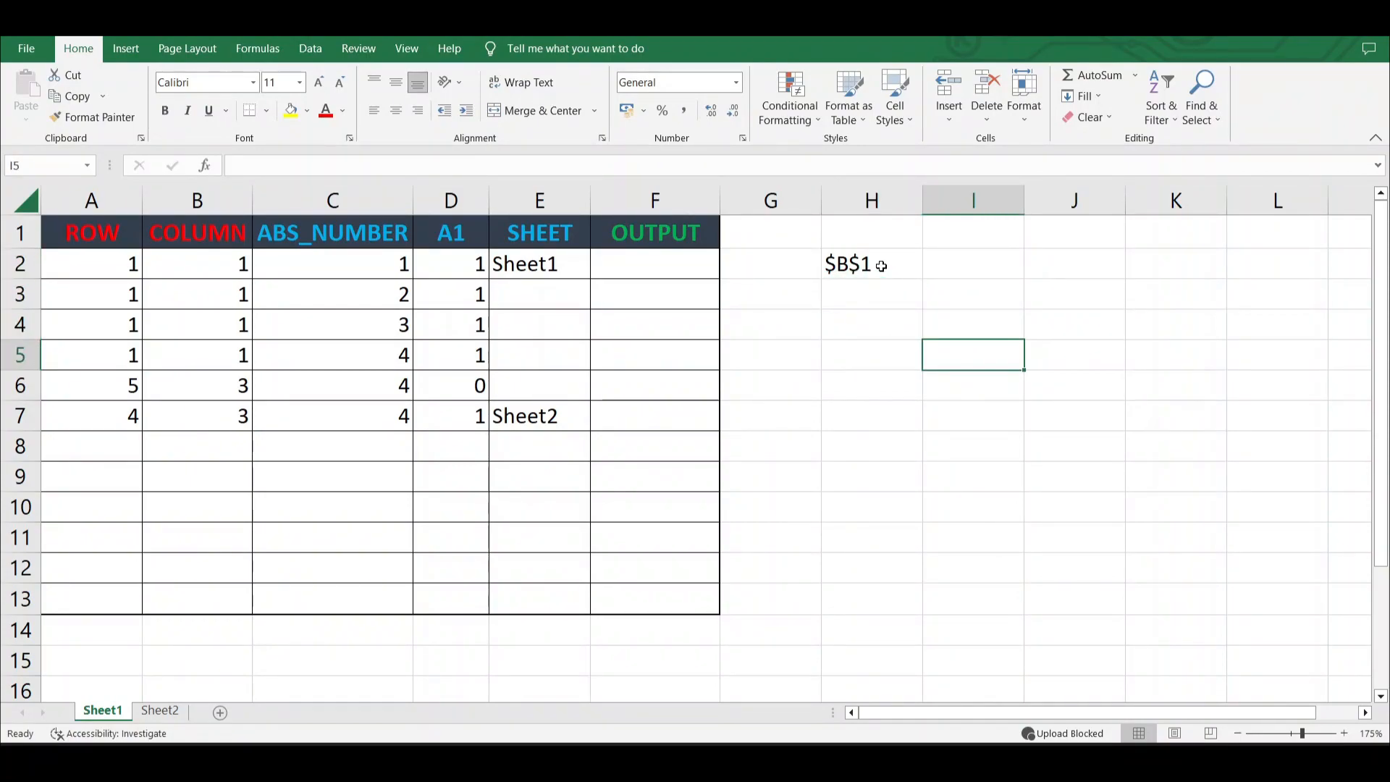
Enter the sample values 10 in cell I5 and 20 in cell I6.
key(Down)
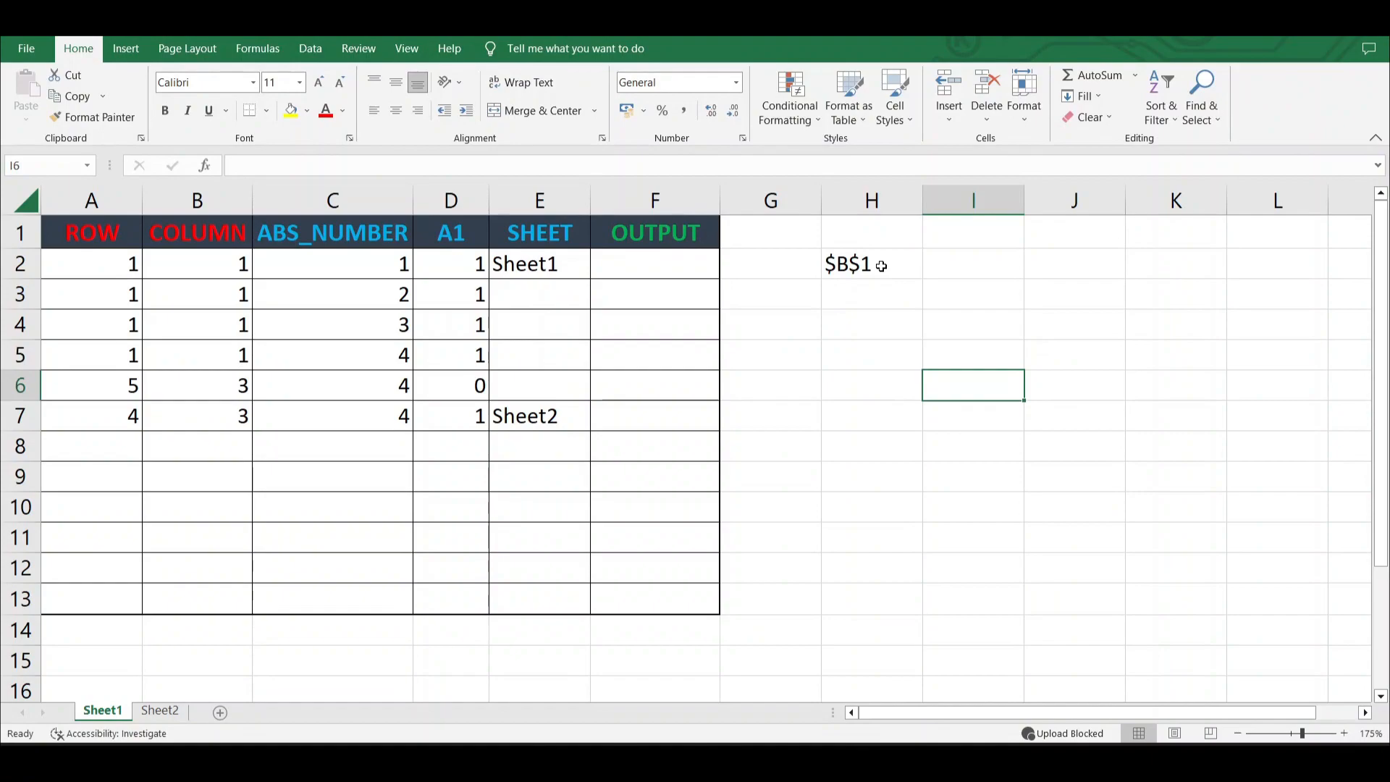
key(Up)
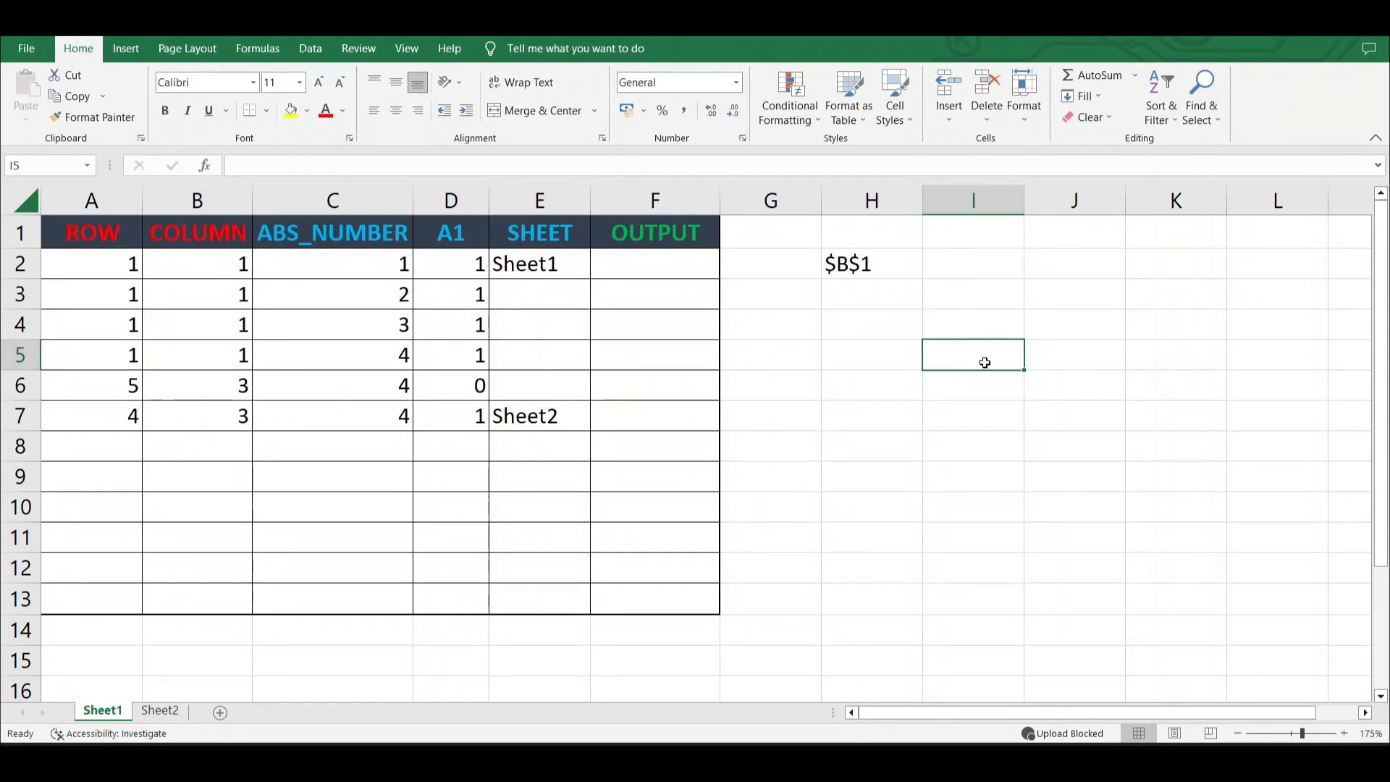
text(10)
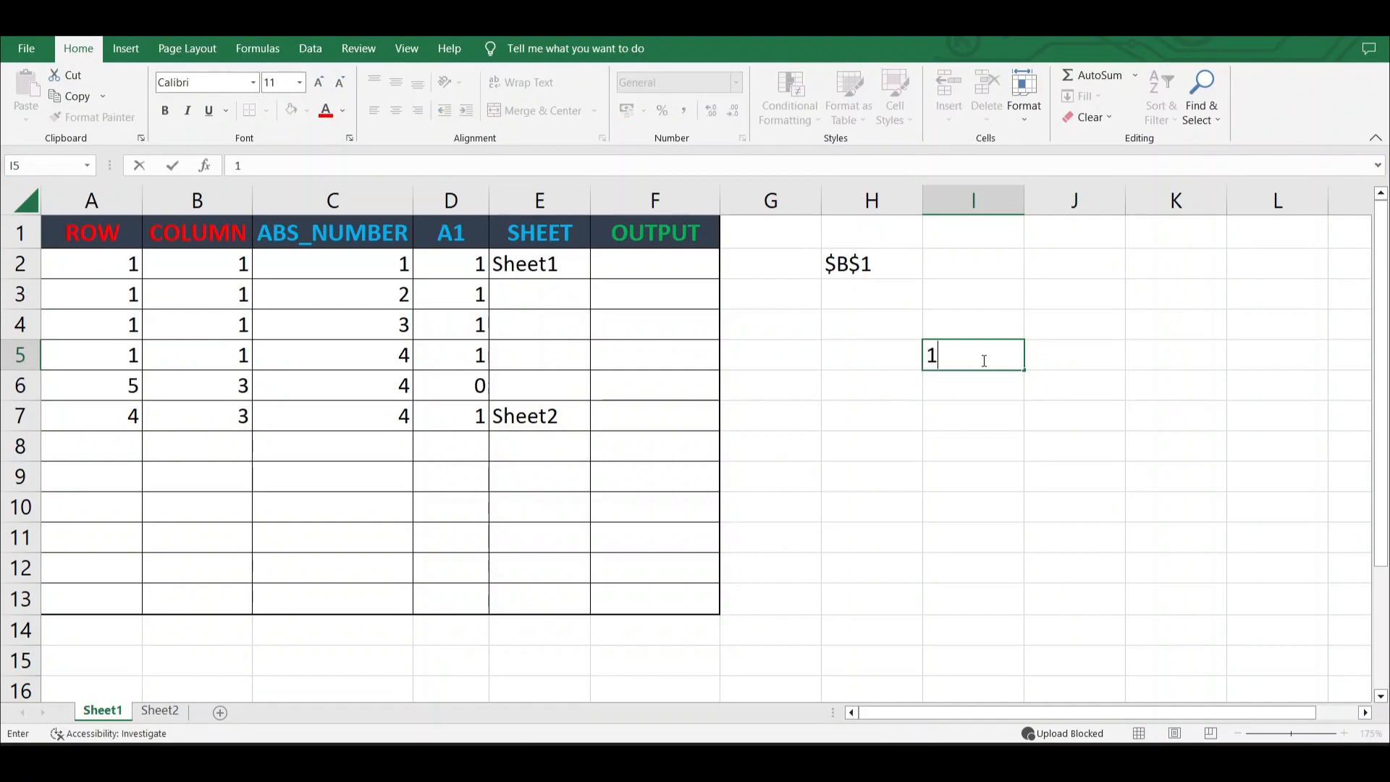
key(Return)
key(Up)
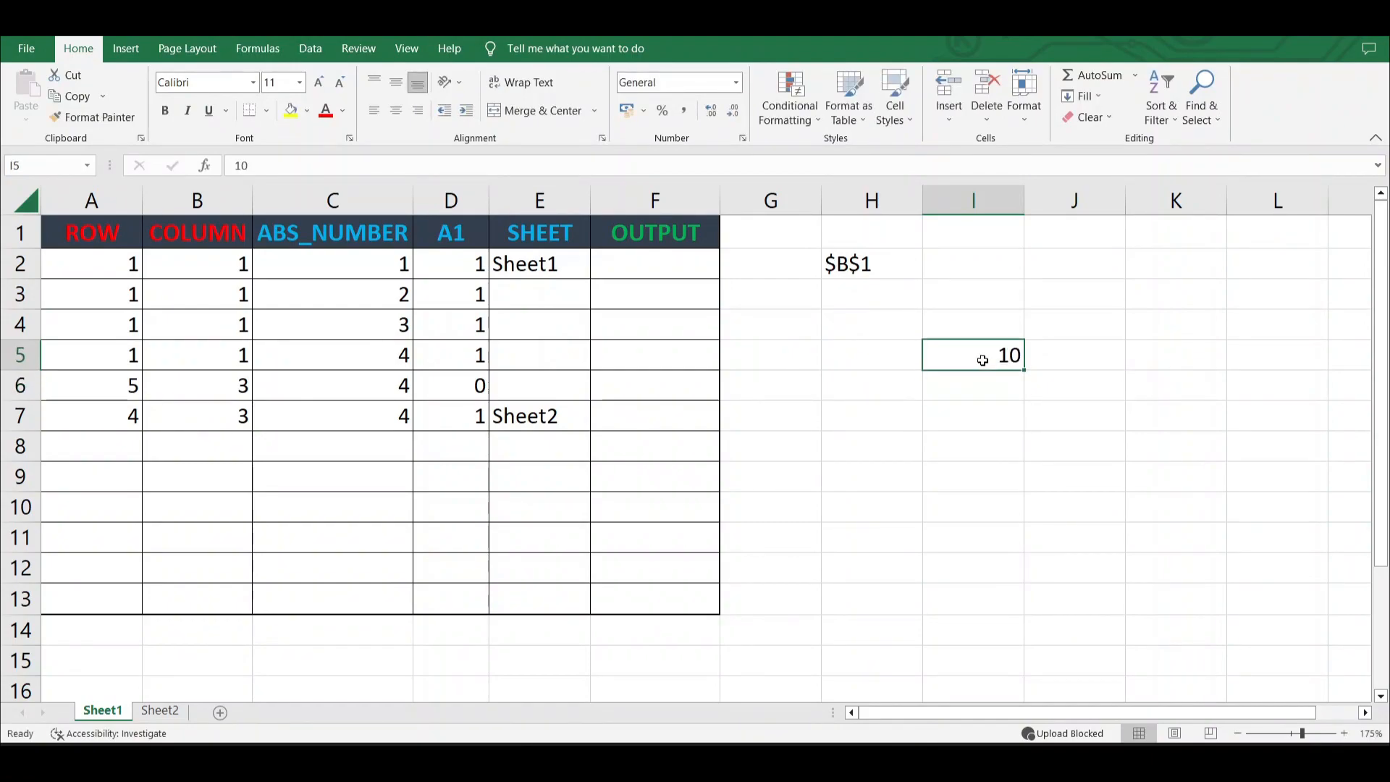
key(Right)
key(Down)
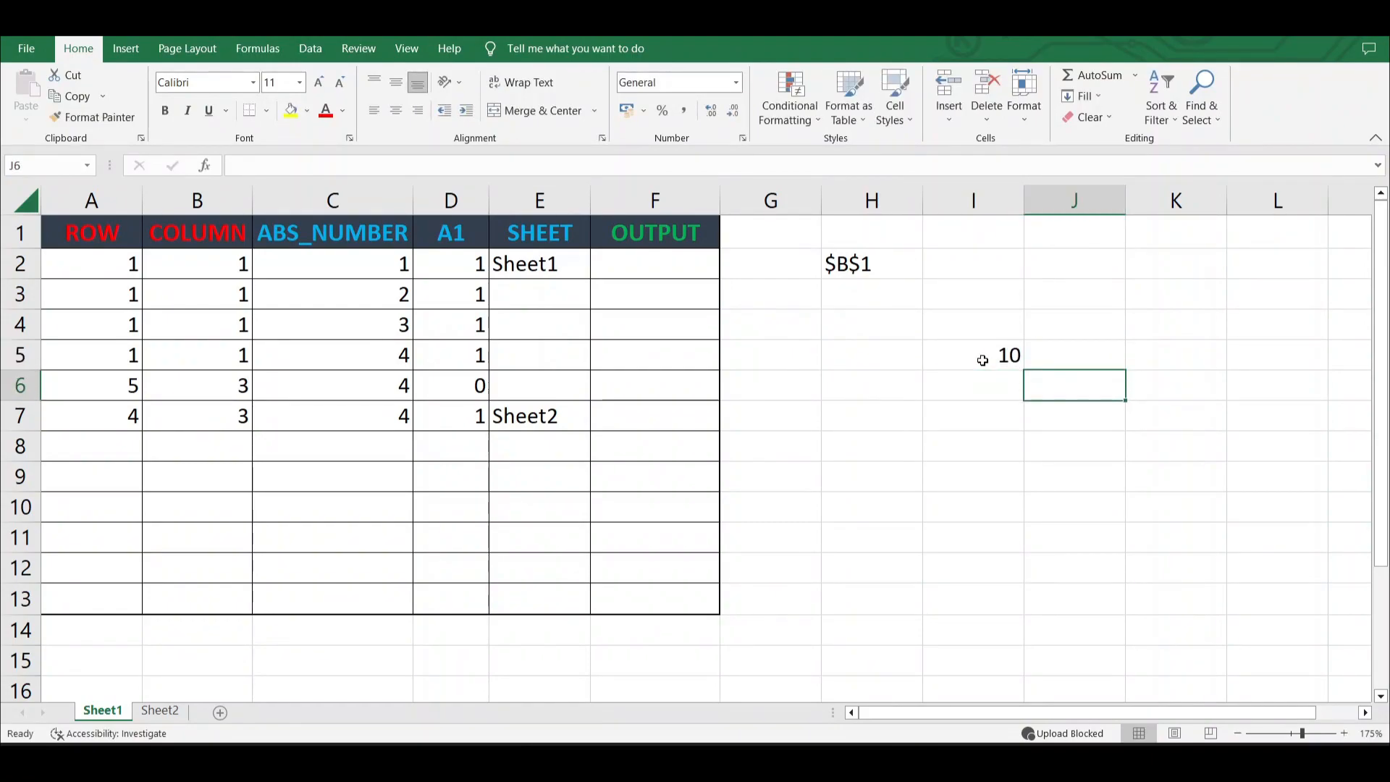
key(Left)
text(20)
key(Right)
key(Up)
key(Left)
key(Down)
key(Up)
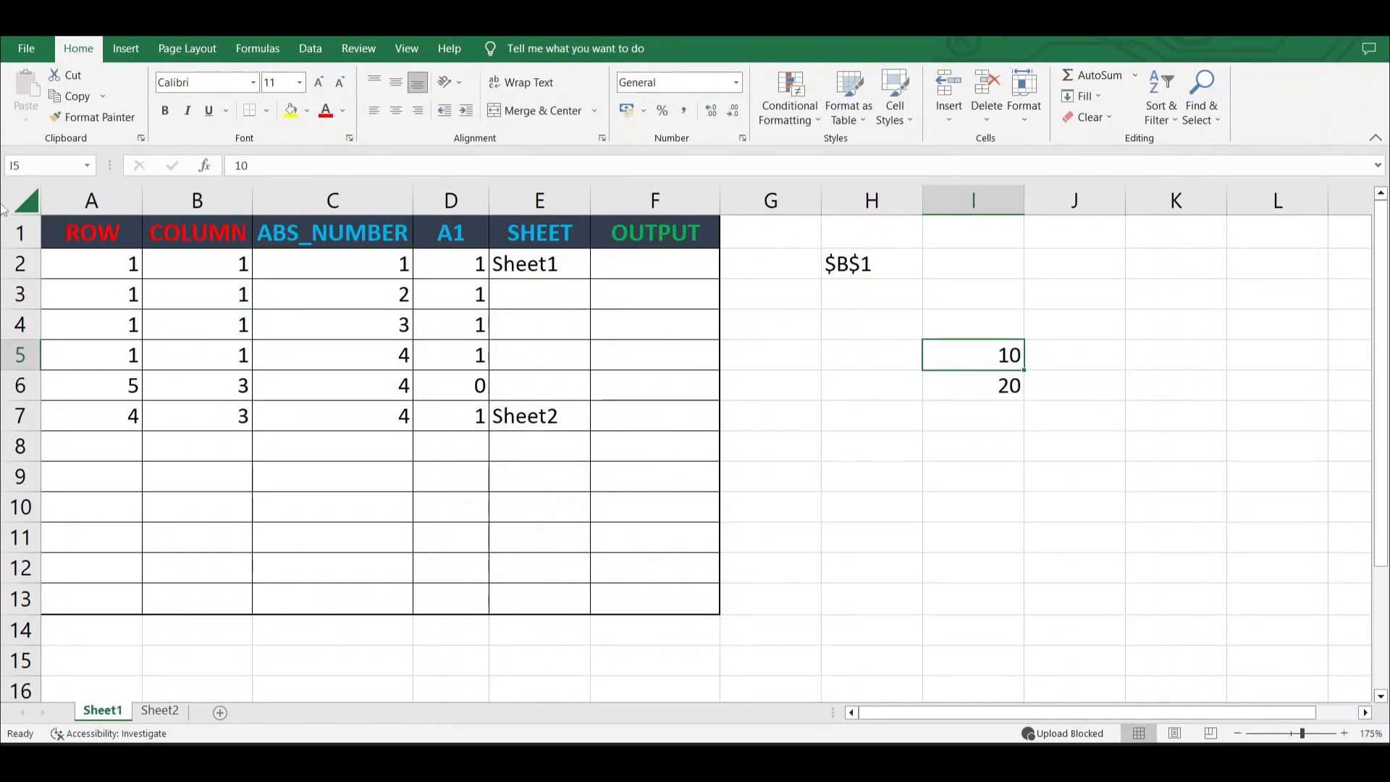
Enter the relative reference =I5 in cell J5 and fill it down to J6.
click(1084, 365)
text(=)
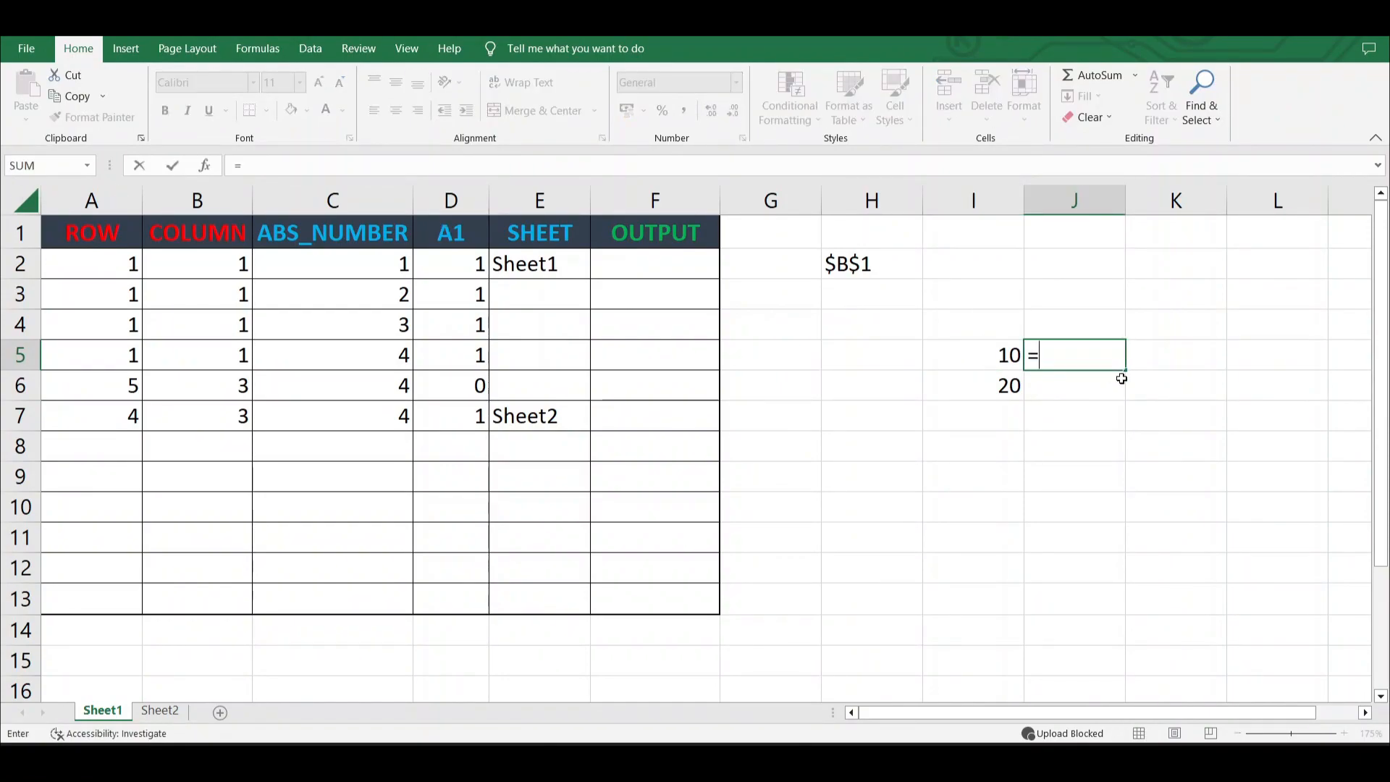
key(Escape)
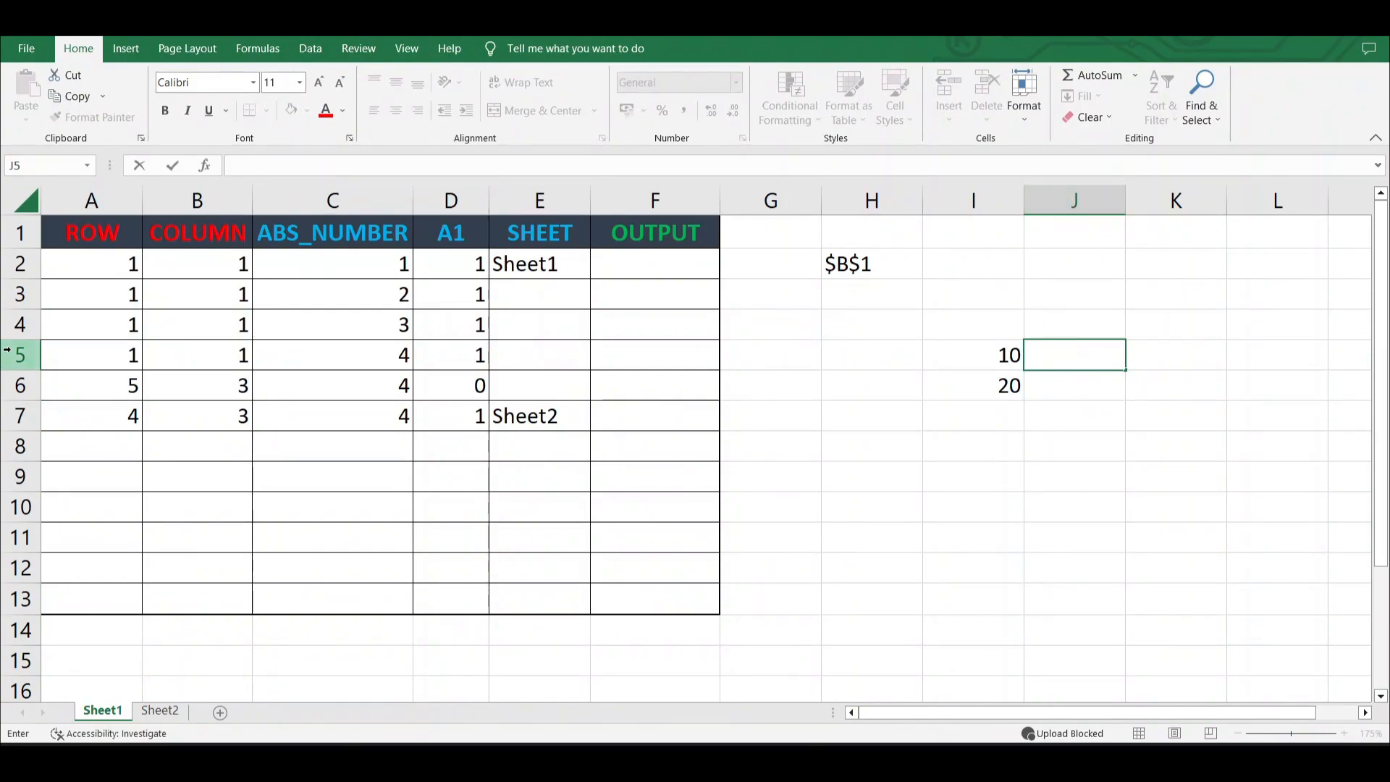
click(977, 350)
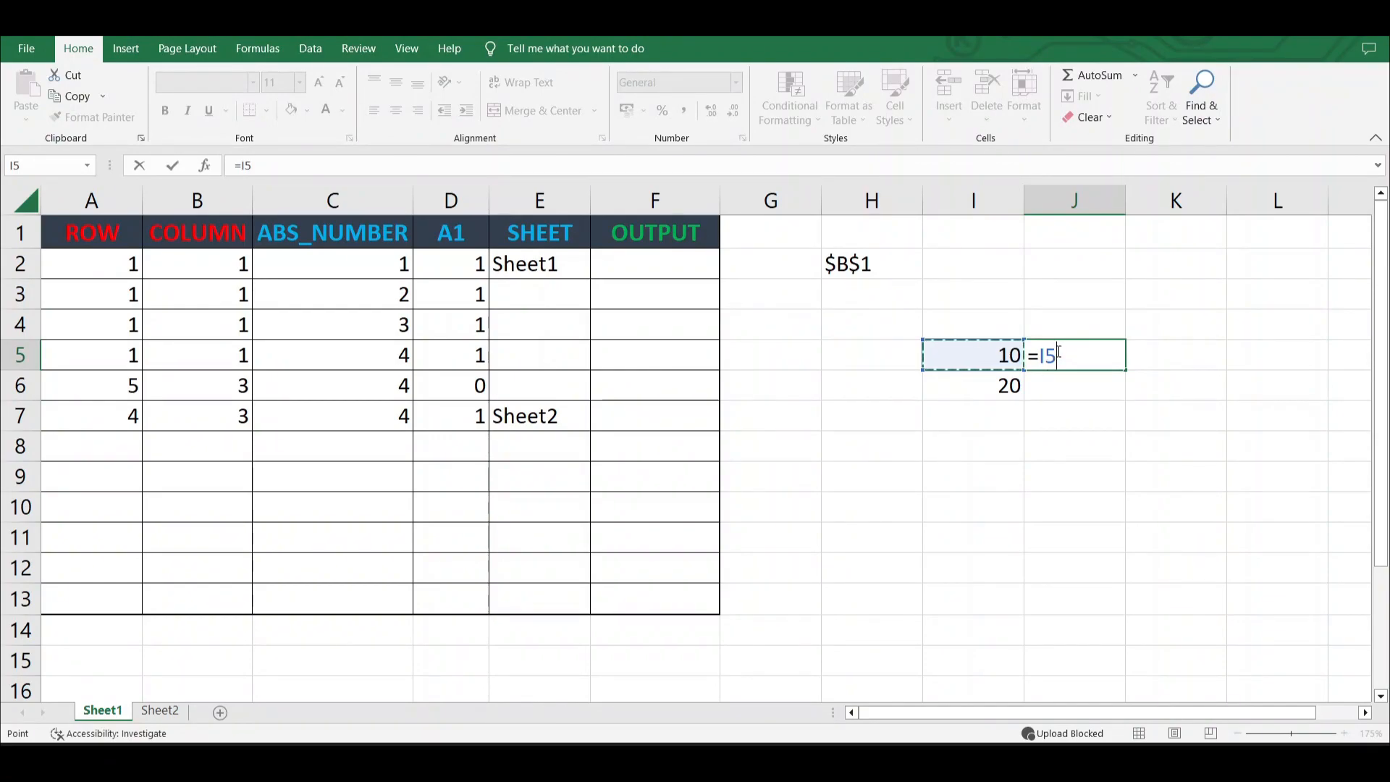
key(Return)
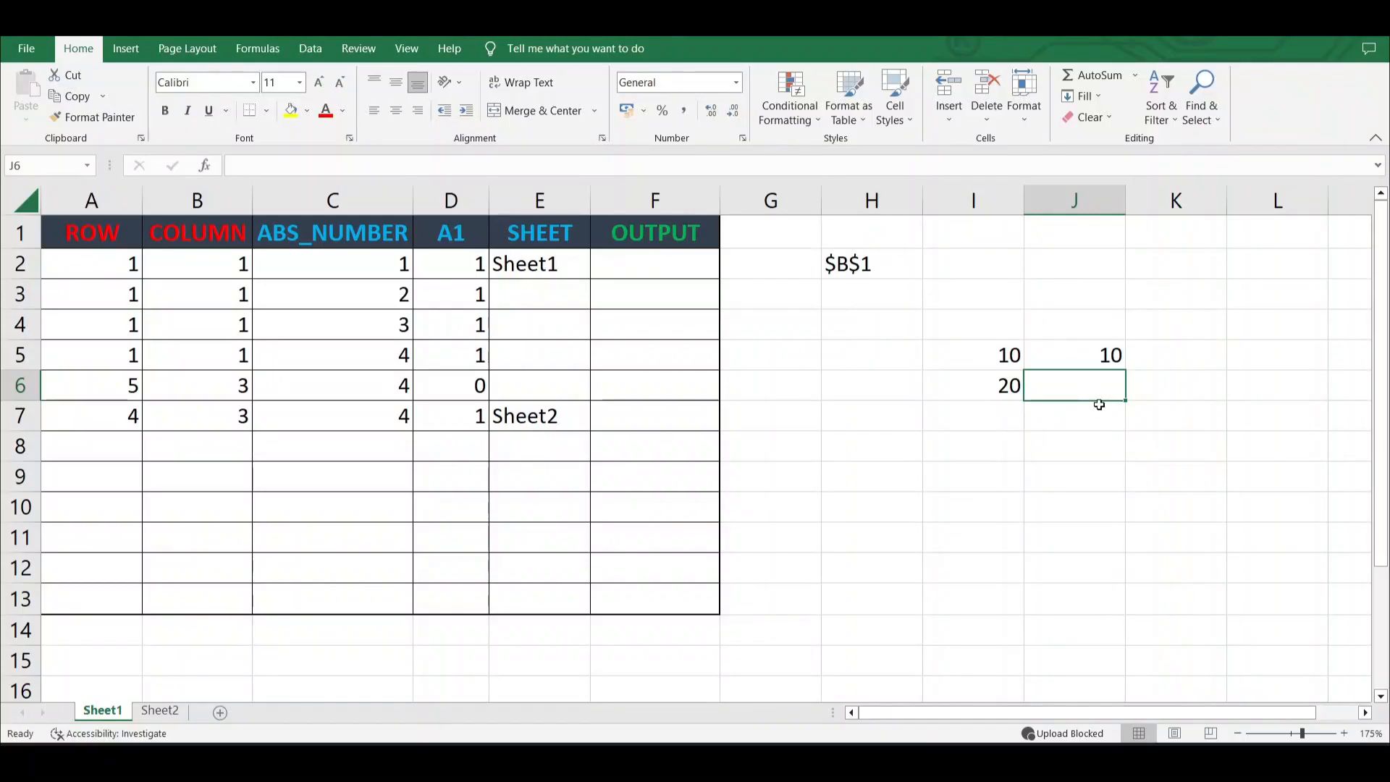
click(1111, 358)
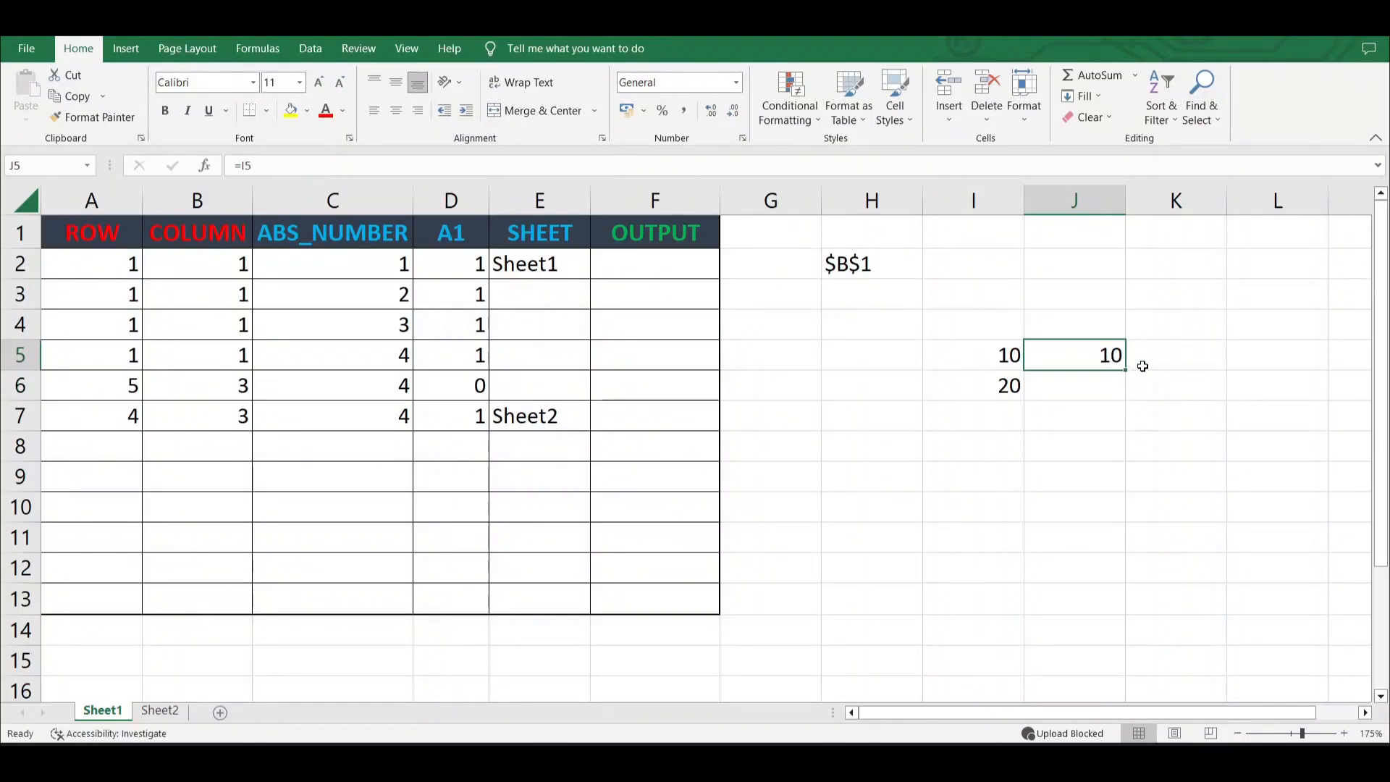
drag(1124, 369, 1124, 371)
drag(1127, 369, 1123, 402)
Compare the relative formulas in cells J5 and J6 with their source values in I5 and I6.
click(1109, 386)
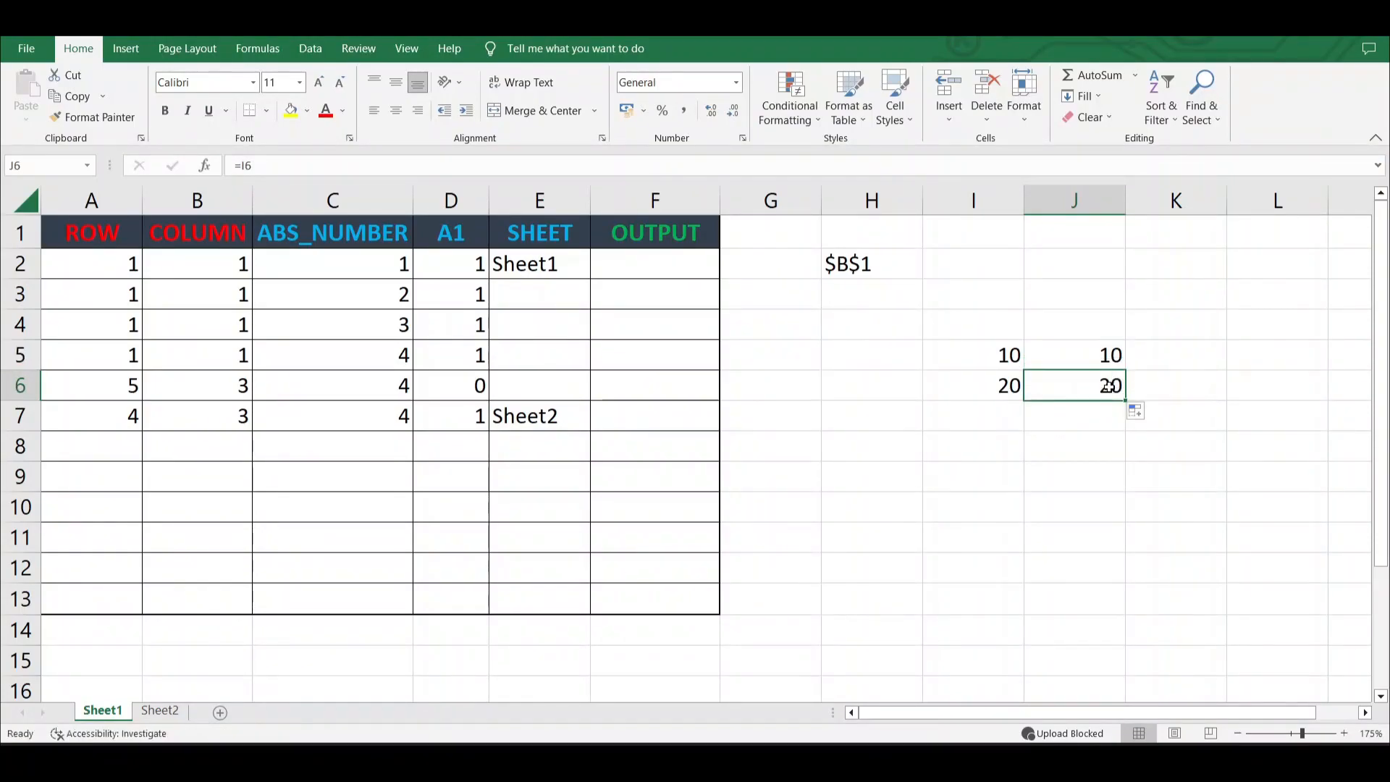
click(998, 386)
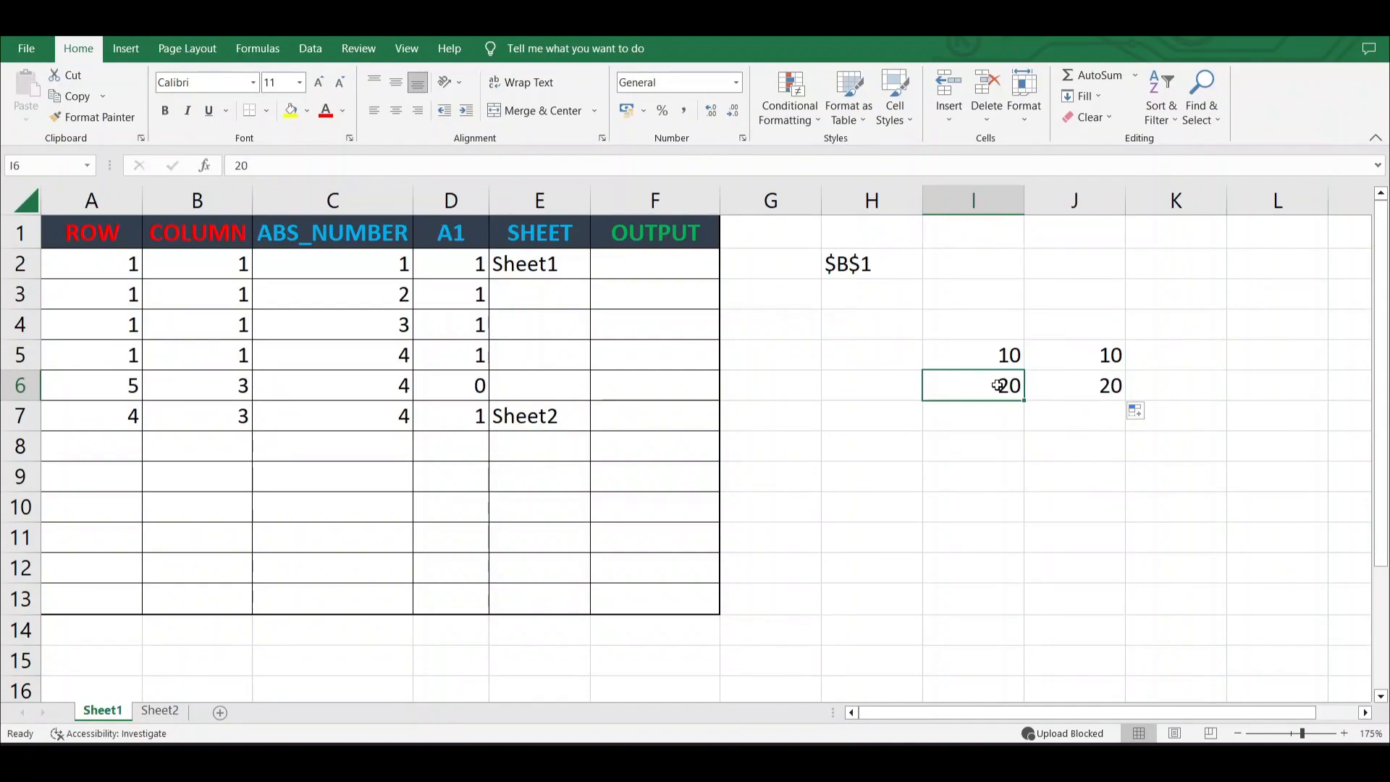
click(1017, 354)
click(1015, 390)
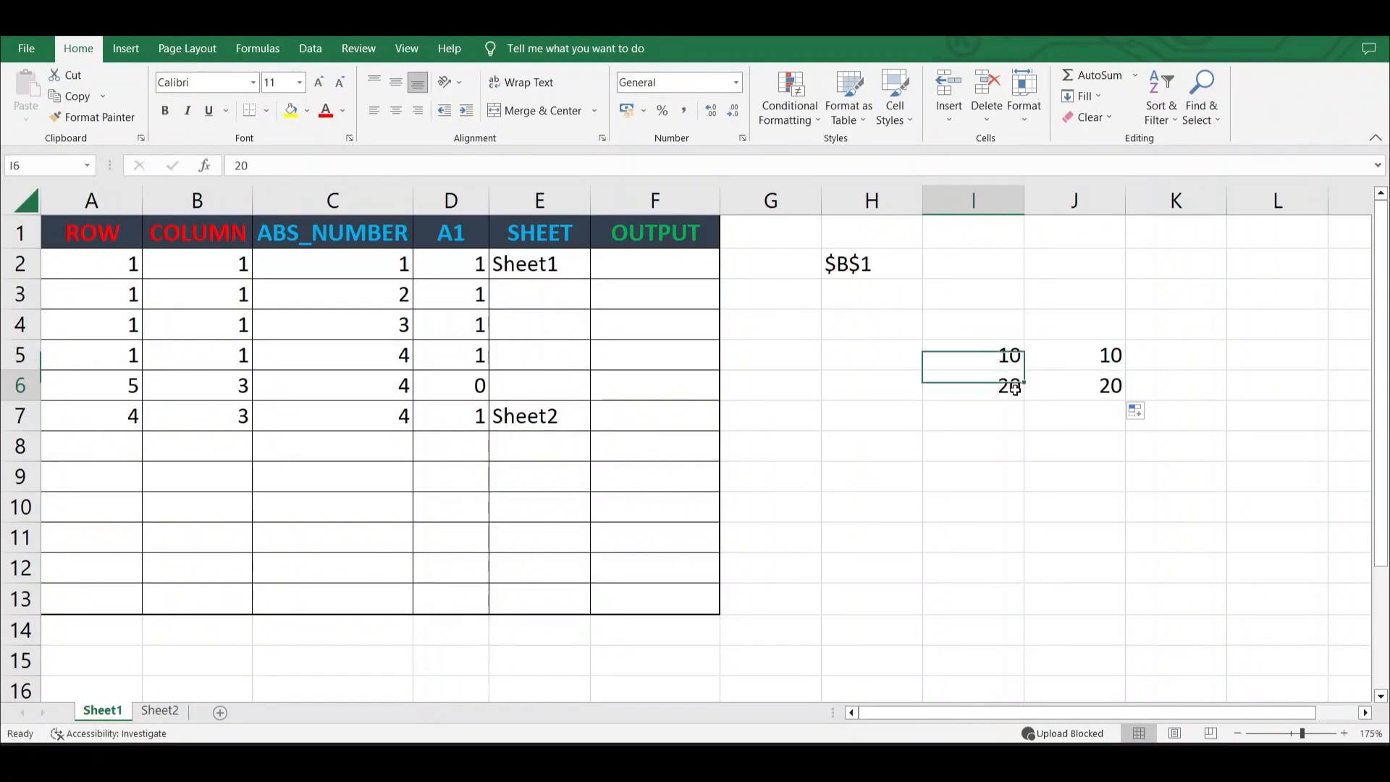
click(1082, 355)
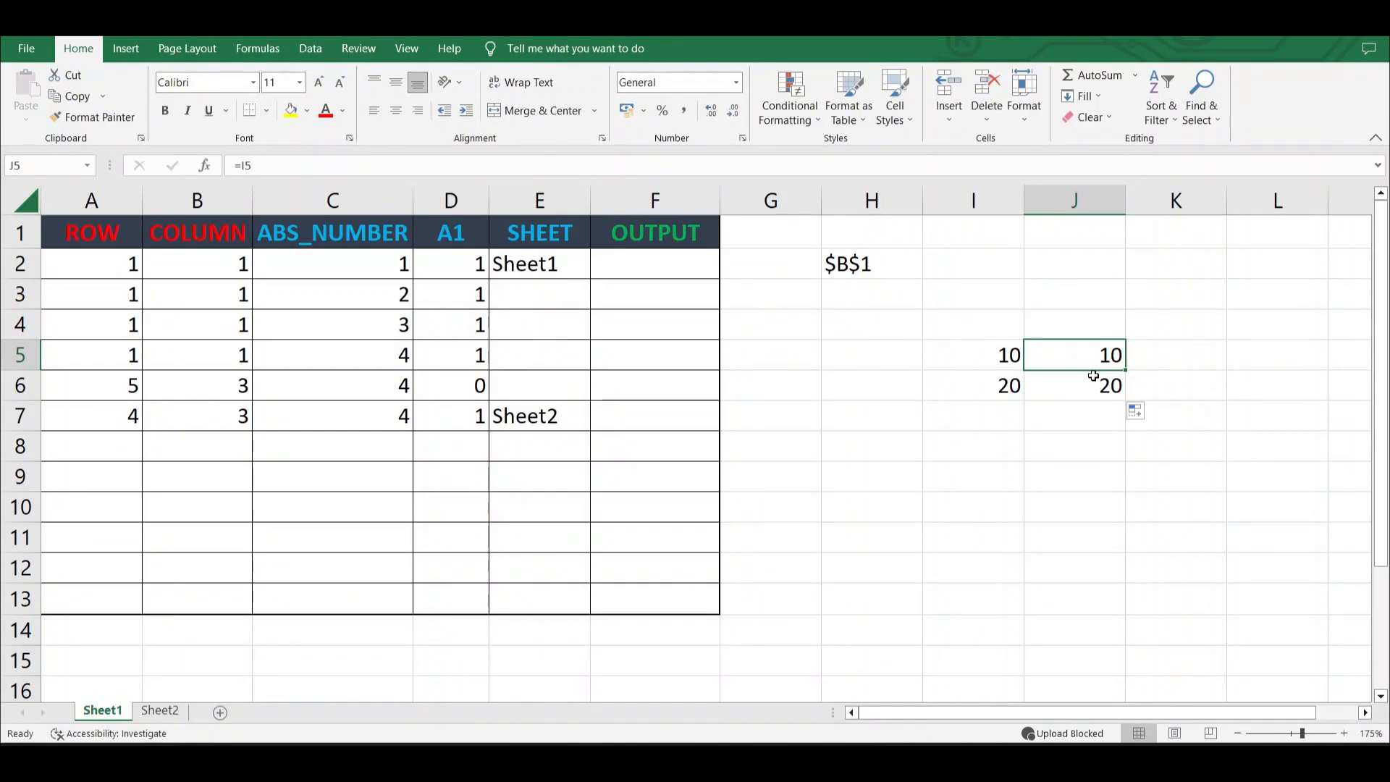
click(1064, 384)
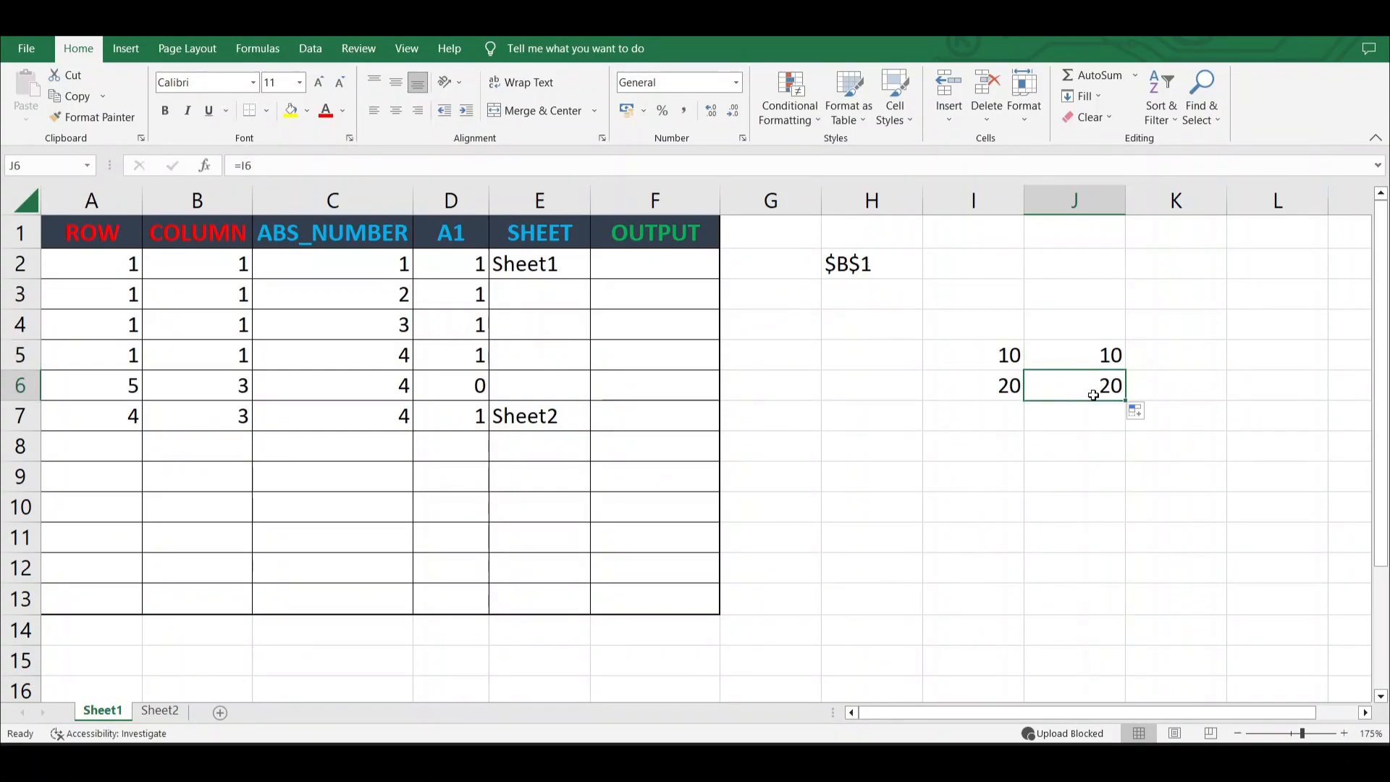
click(1092, 409)
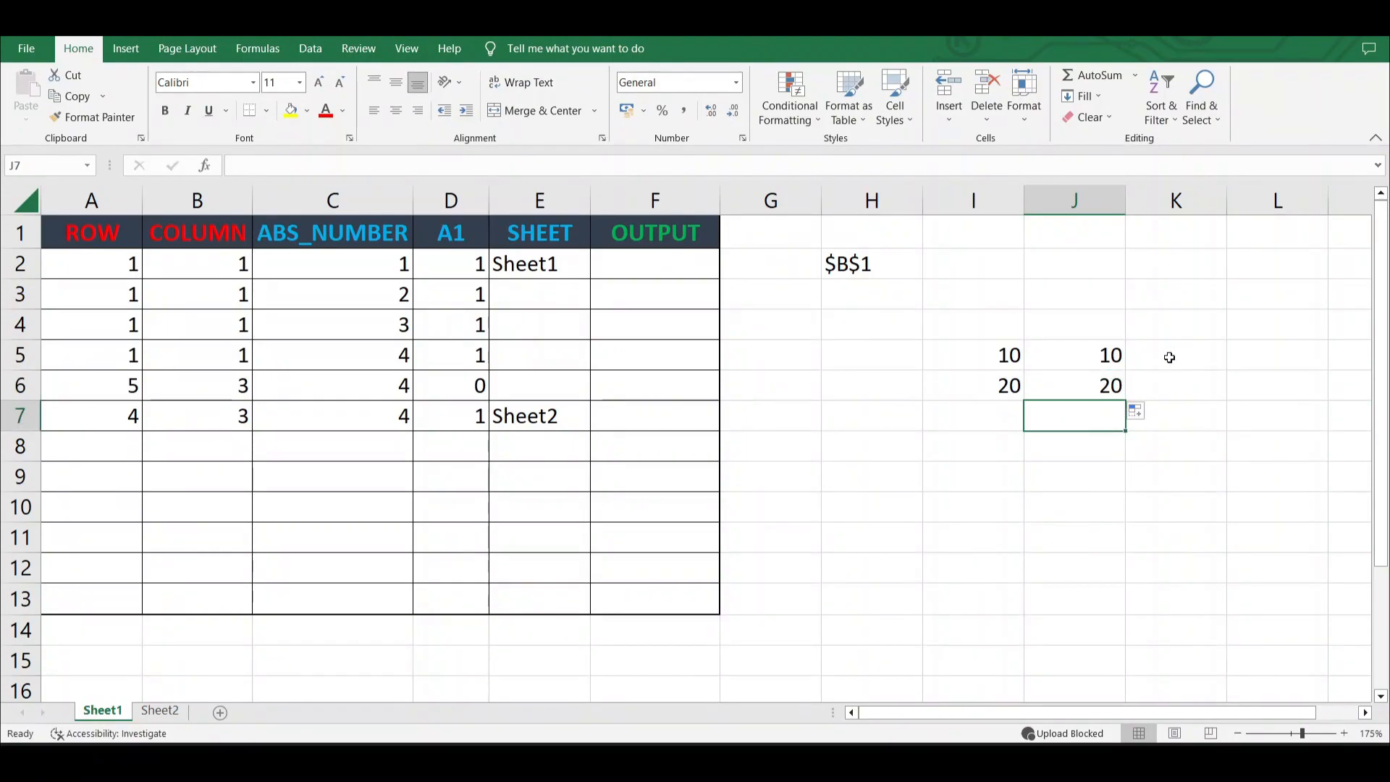
Enter the absolute reference =$I$5 in cell K5.
click(1169, 358)
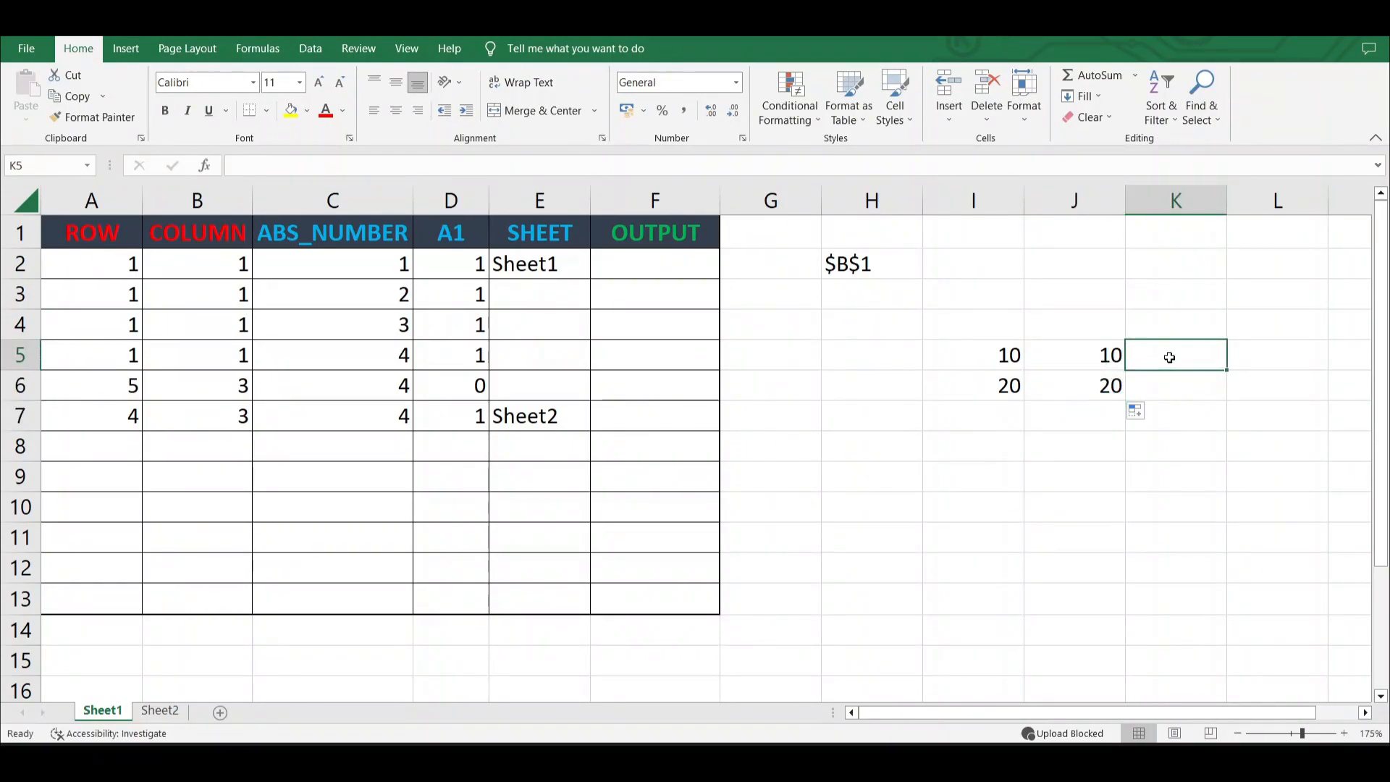
text(=)
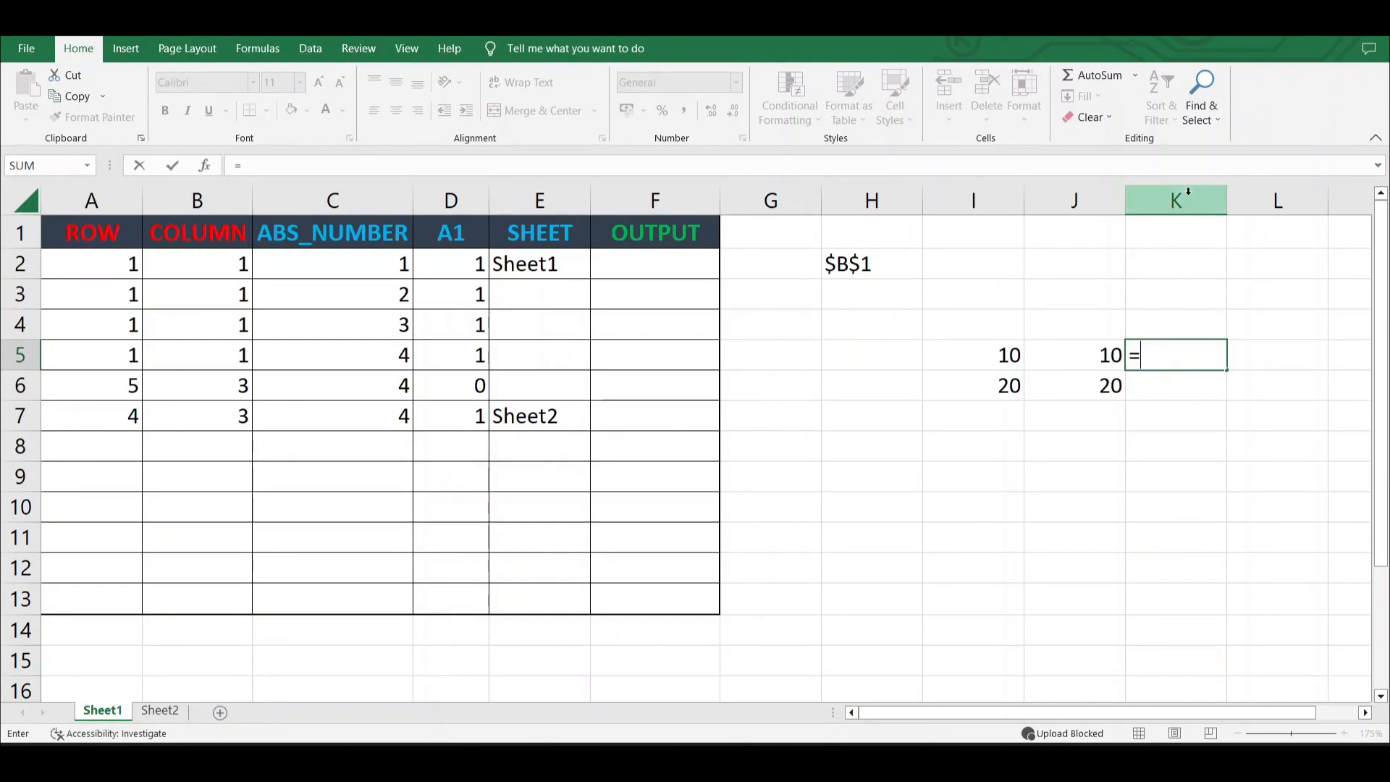
click(987, 357)
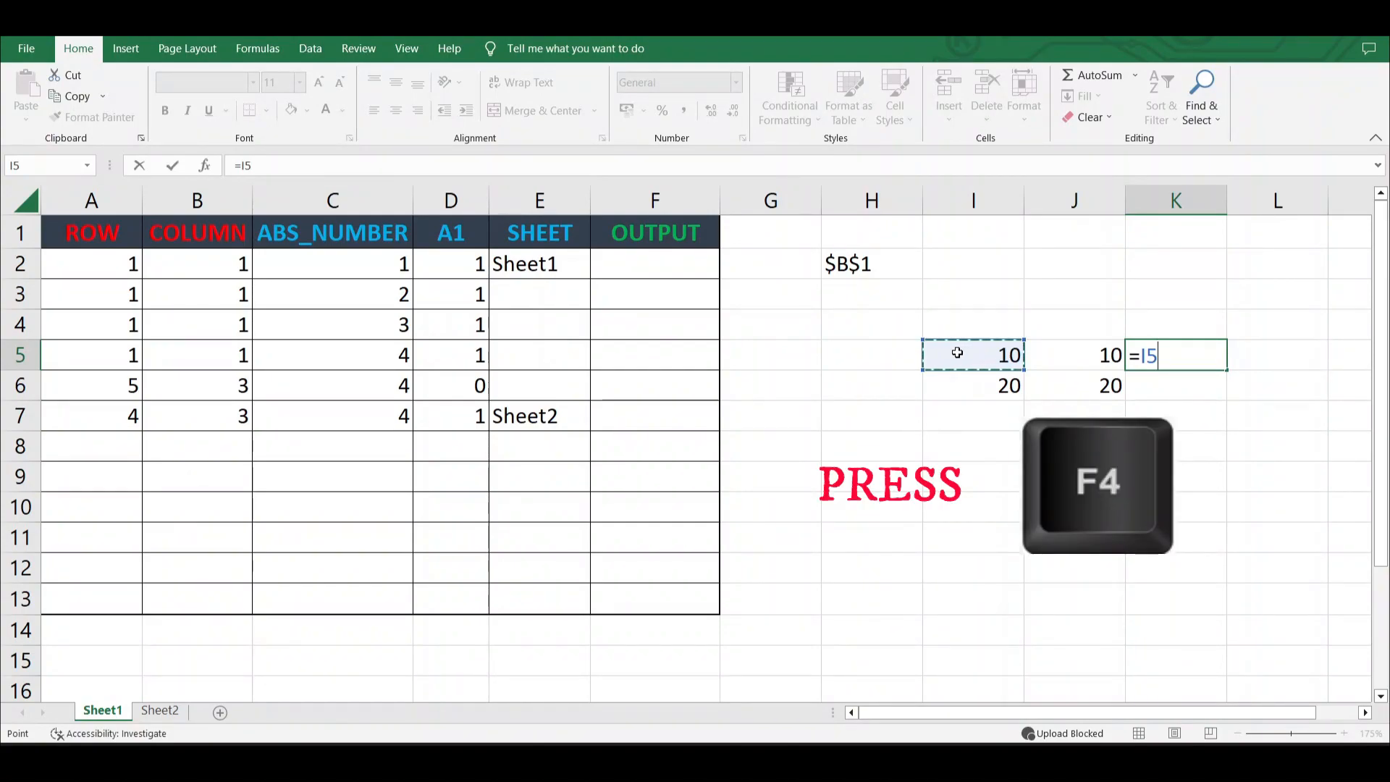
key(F4)
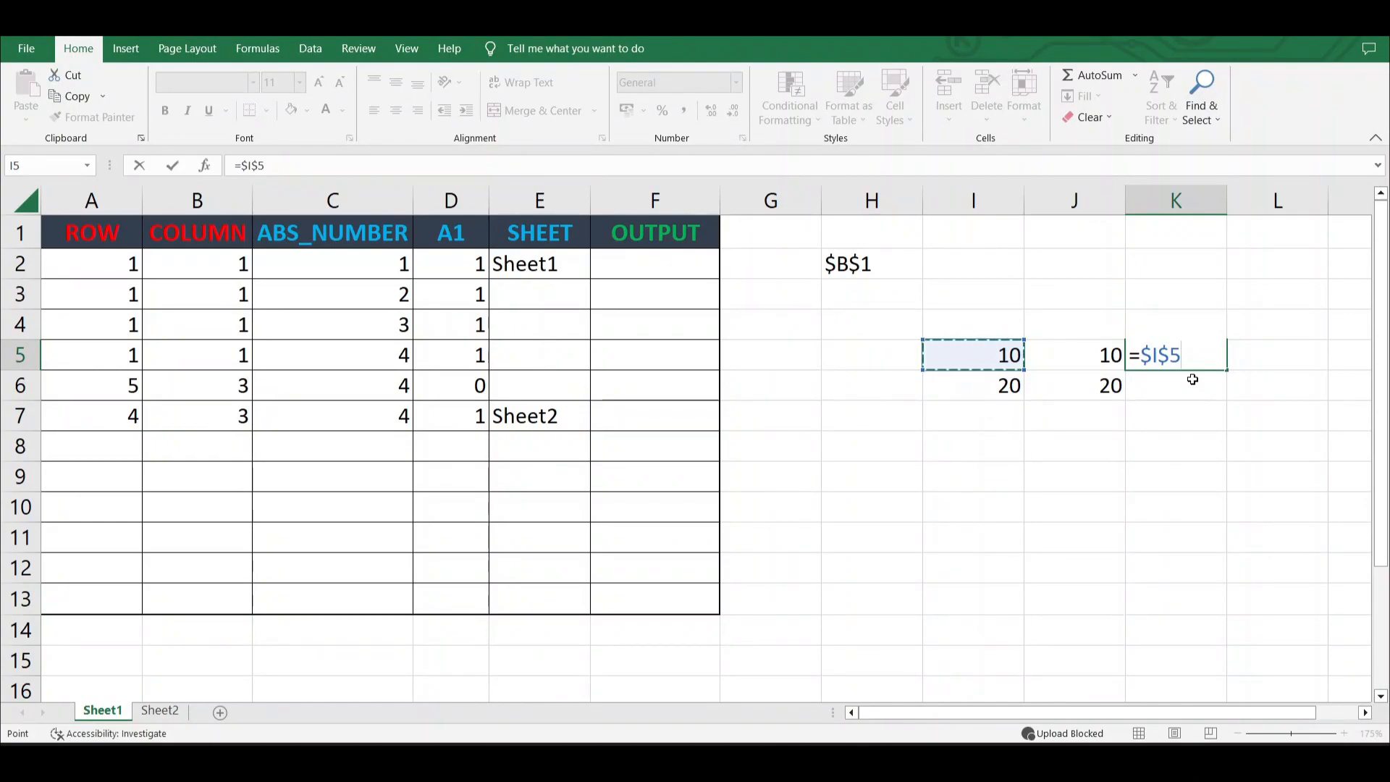
key(Return)
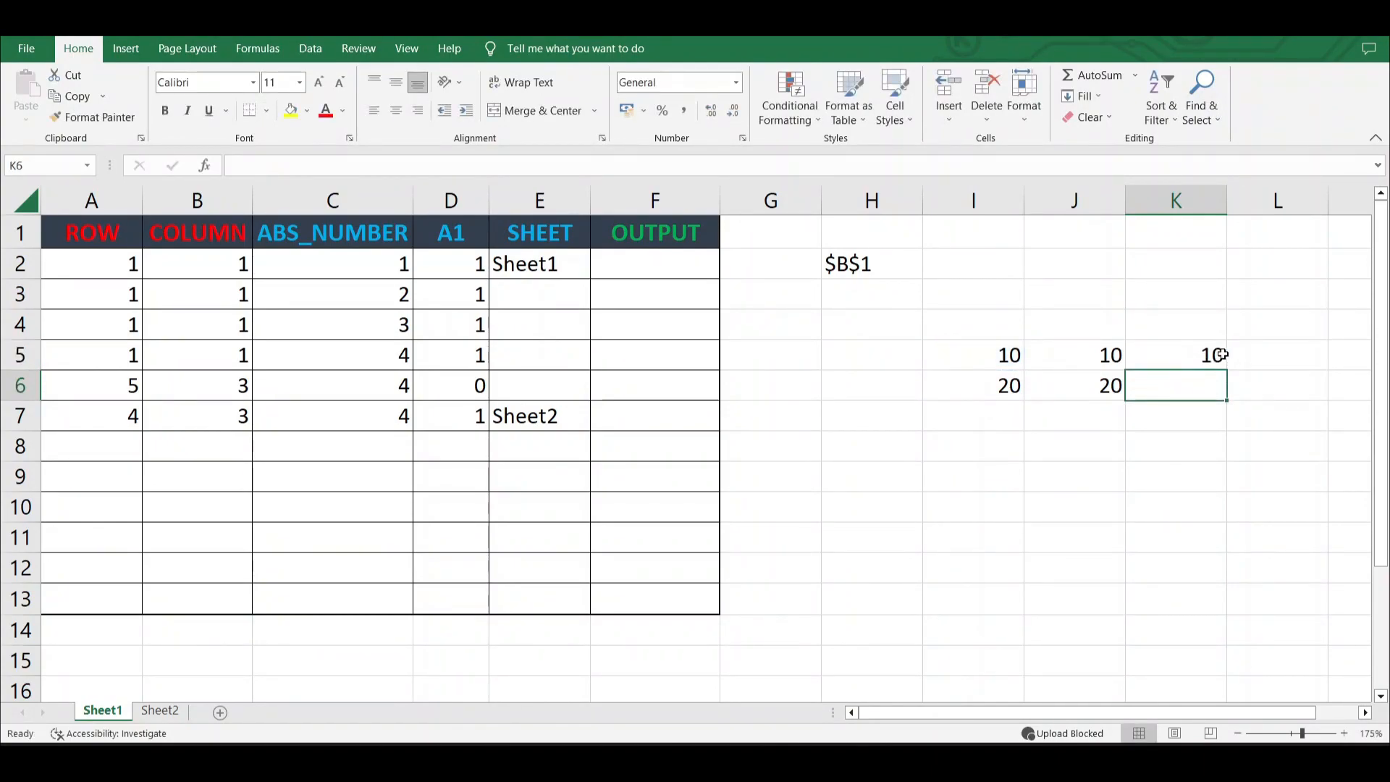
Add the value 30 in cell I7 and fill the relative formula from J6 down to J7.
click(1217, 354)
click(999, 410)
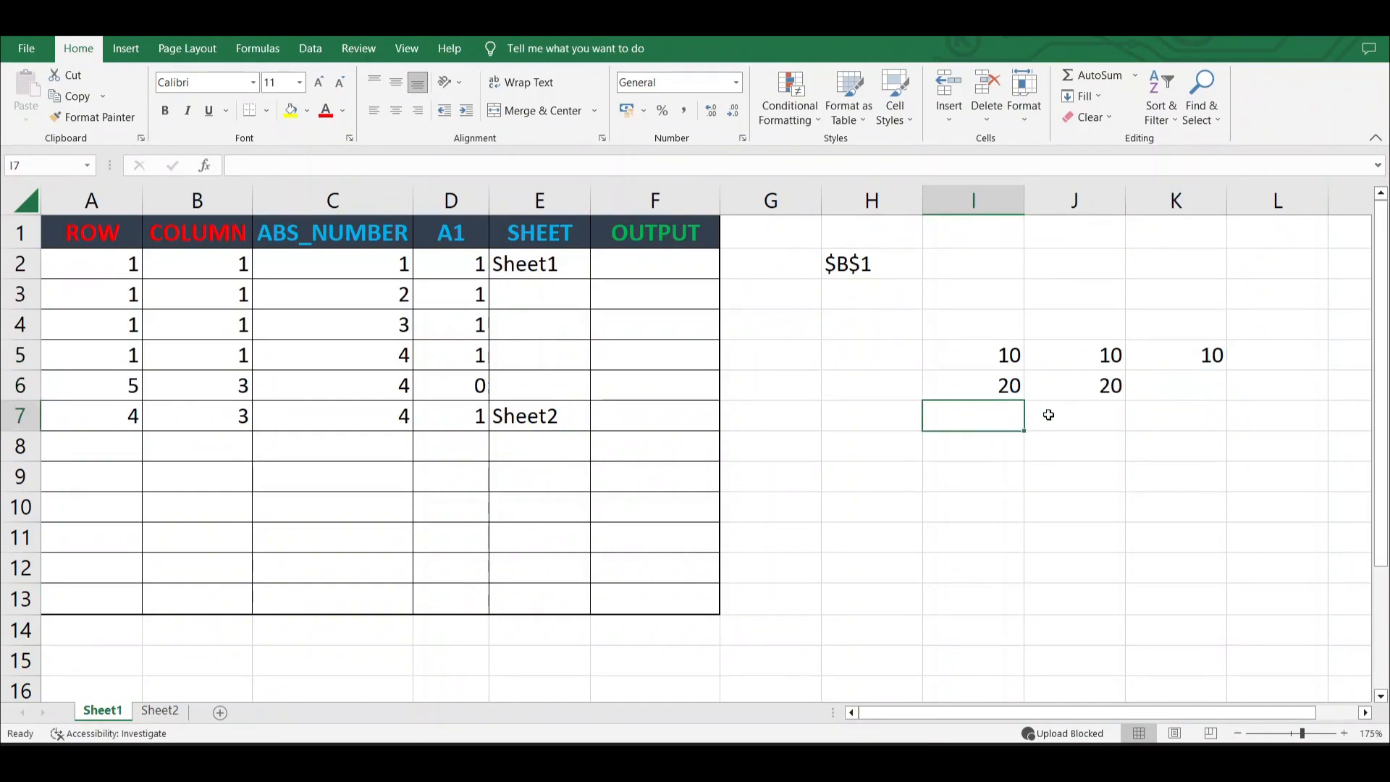
click(1097, 397)
click(995, 409)
text(30)
click(1013, 466)
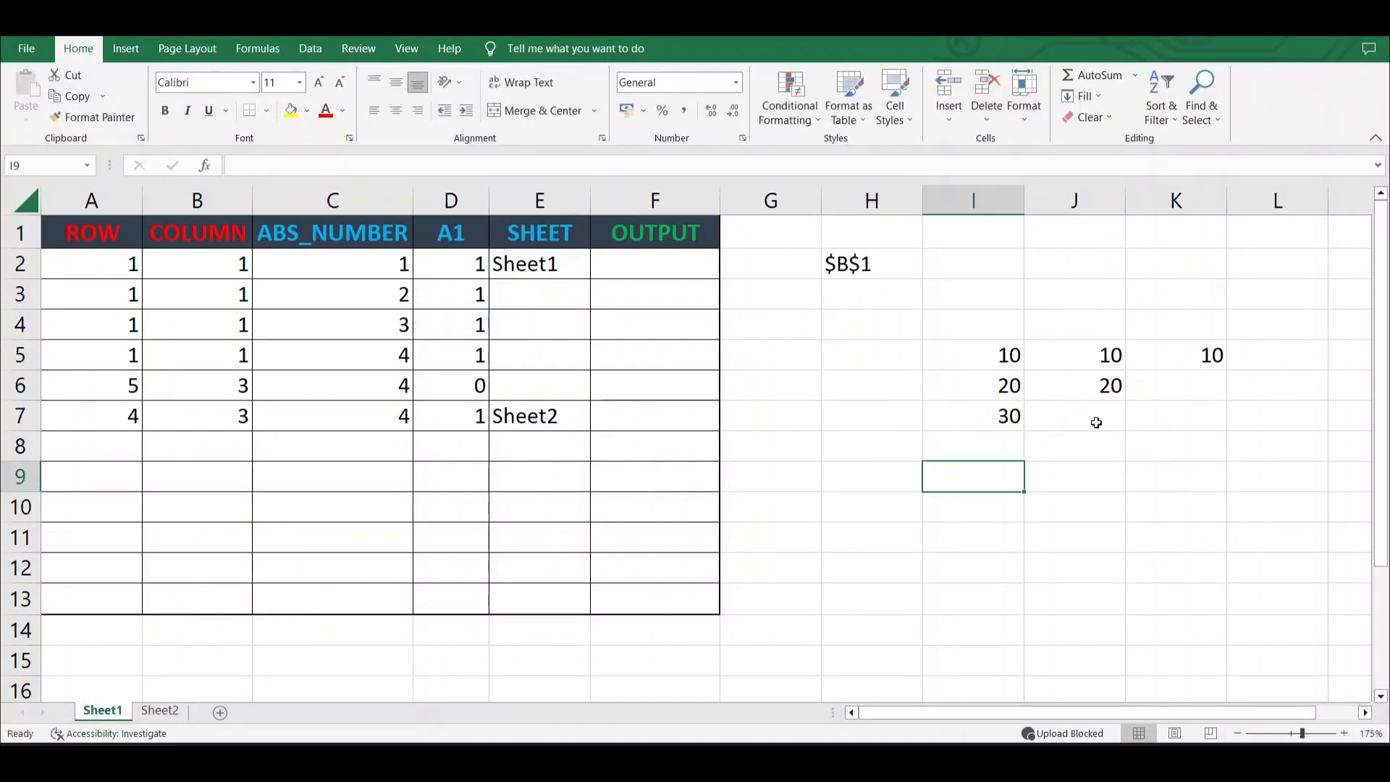
click(1105, 388)
drag(1126, 401, 1122, 437)
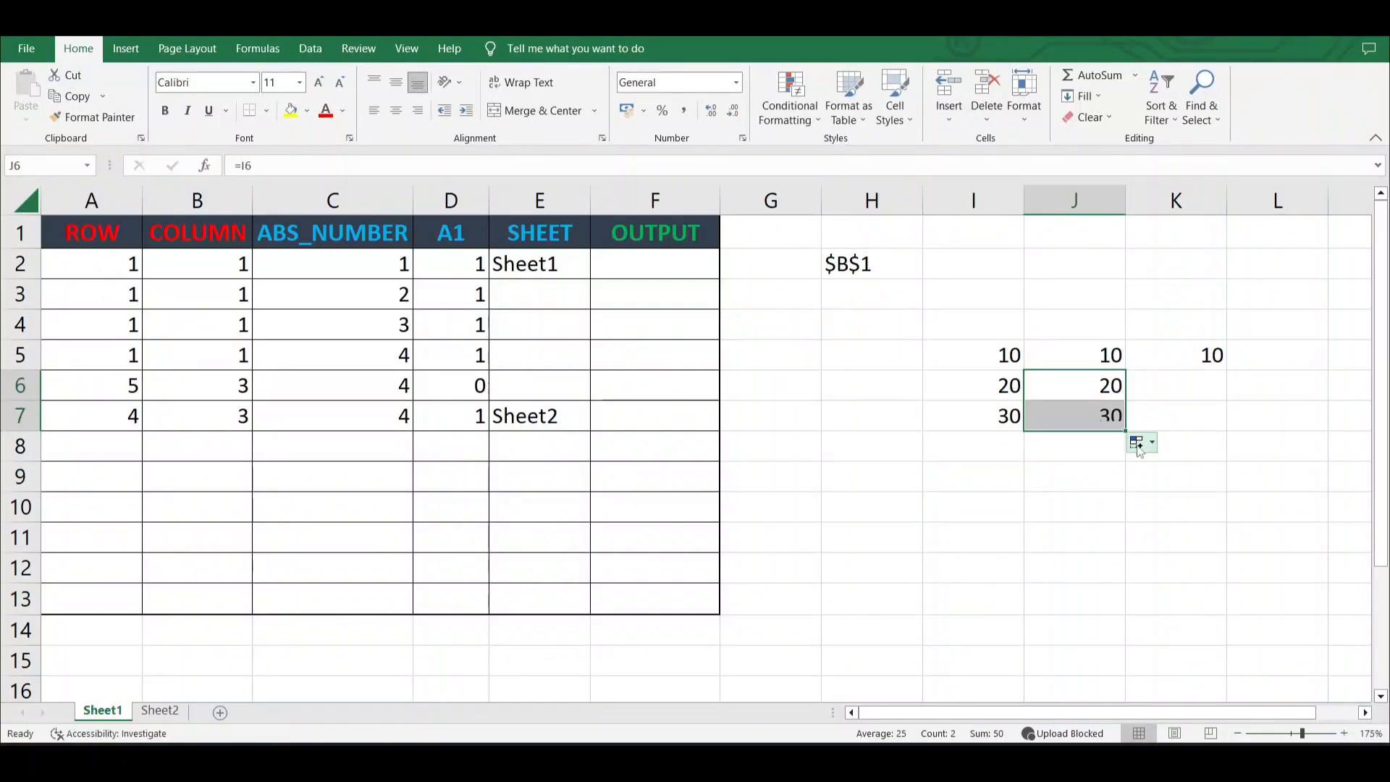
Fill the absolute reference formula from cell K5 down to K7.
click(1209, 354)
drag(1225, 370, 1218, 421)
key(Down)
key(Down)
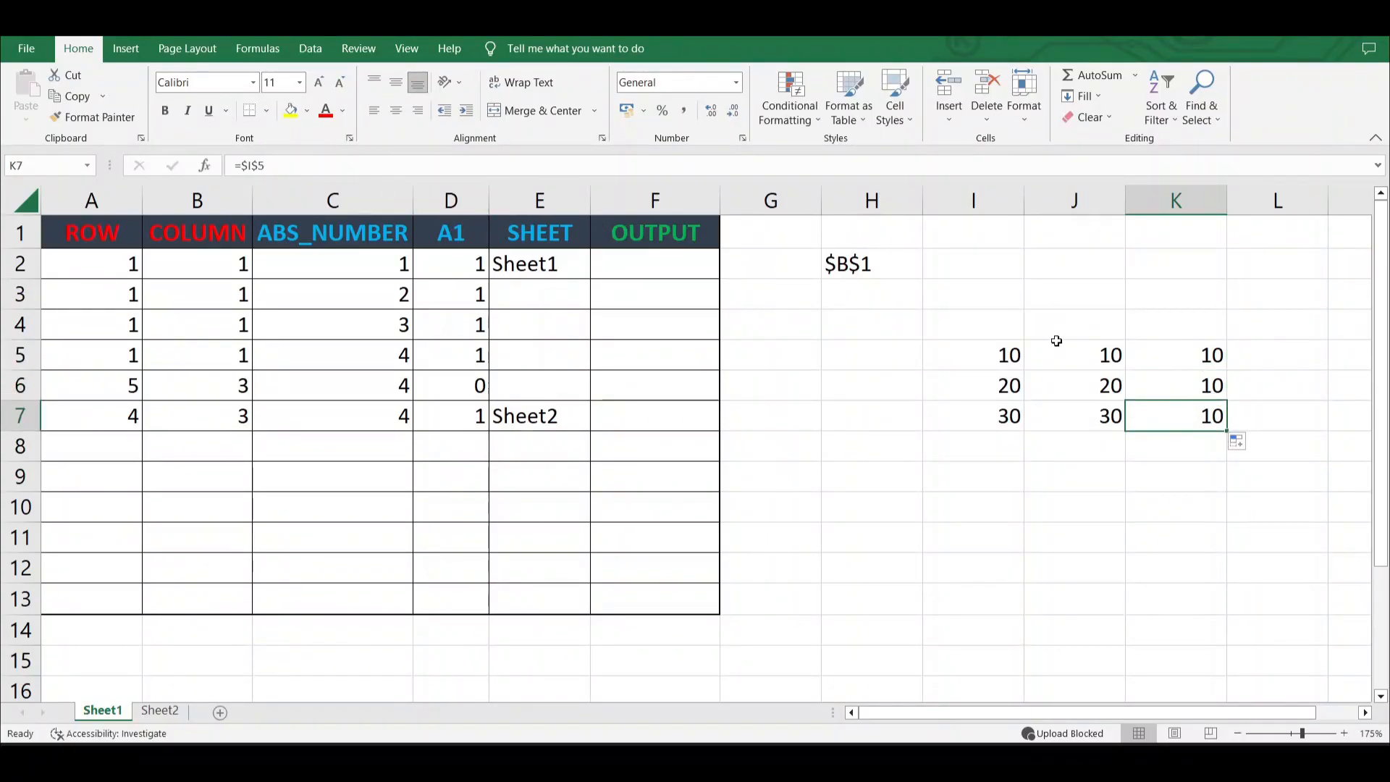
Compare the absolute references in K5:K7 with the relative references in J5:J7 and the ADDRESS formula in H2.
click(1191, 357)
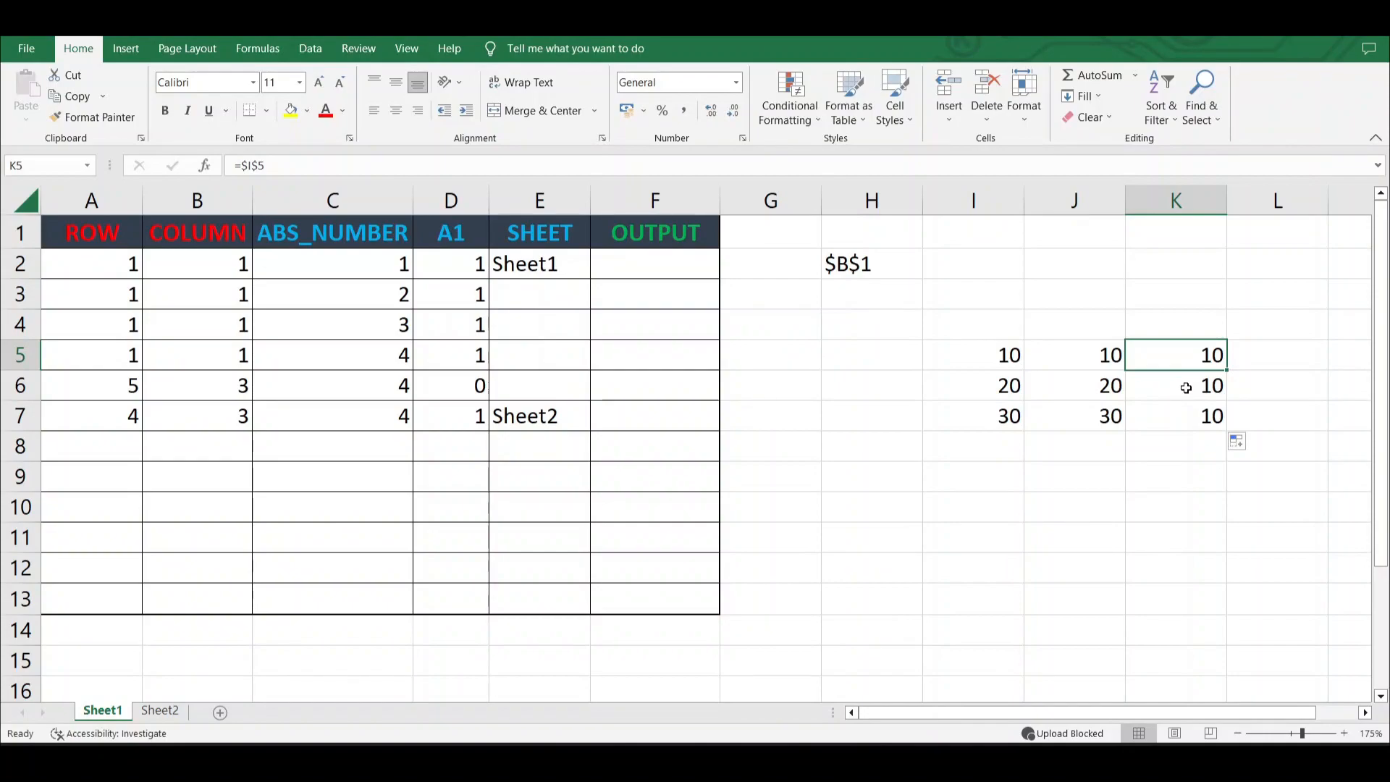
click(1186, 388)
click(1188, 418)
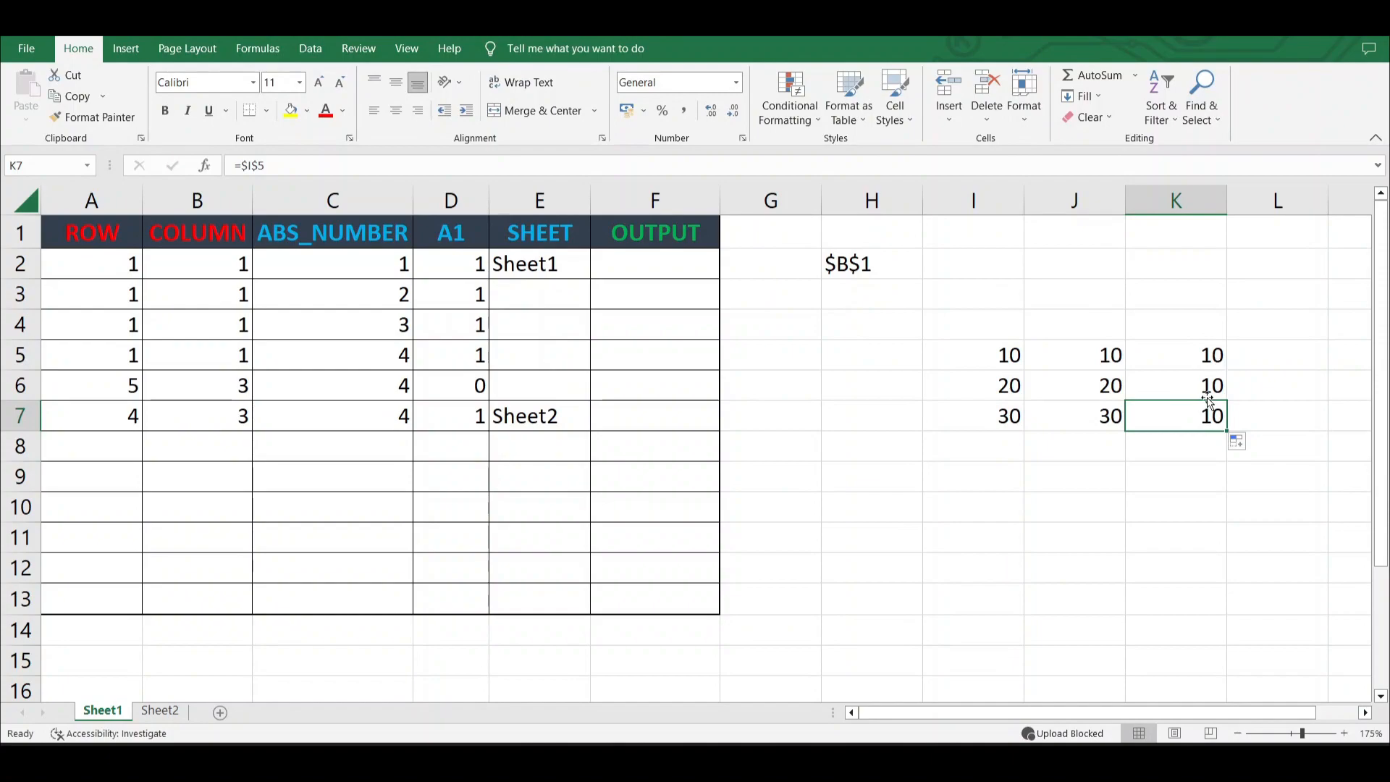
click(1202, 357)
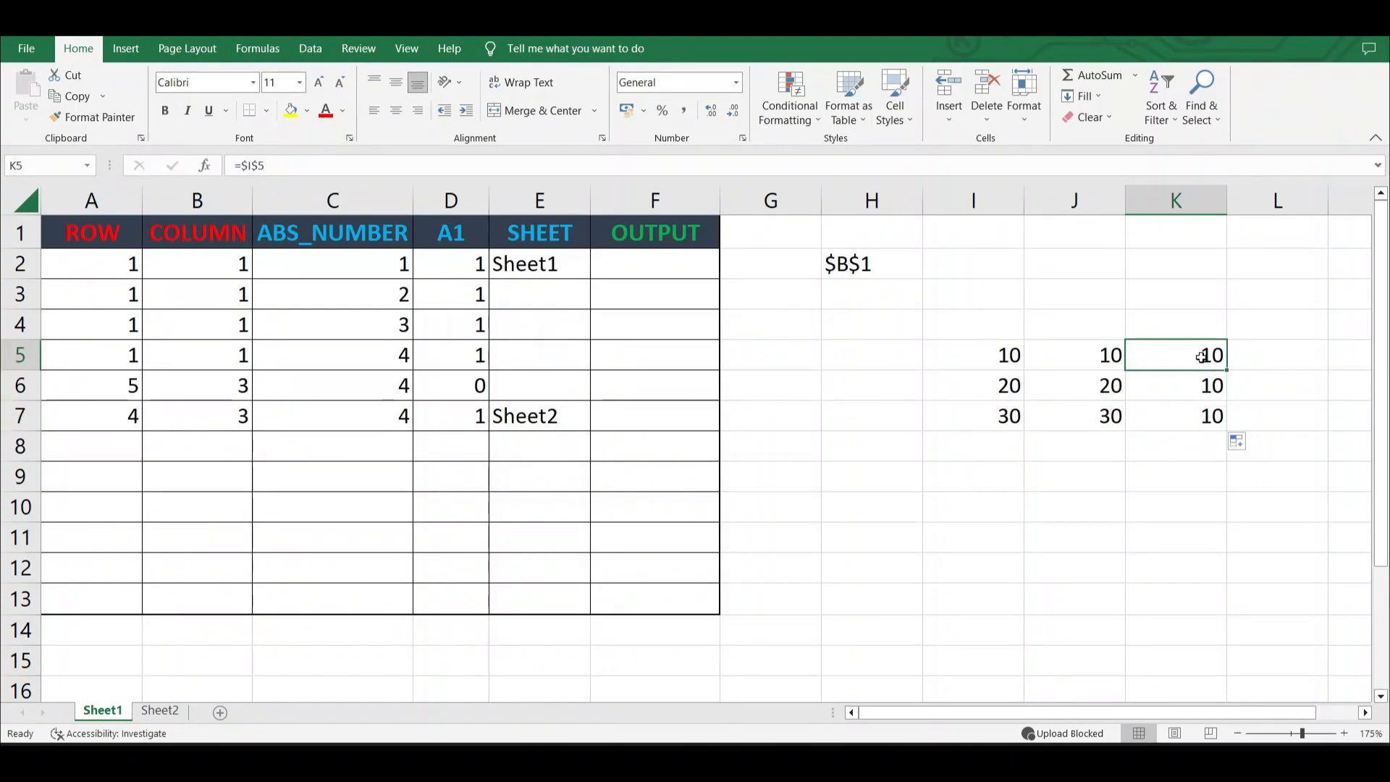
click(1195, 386)
click(1195, 414)
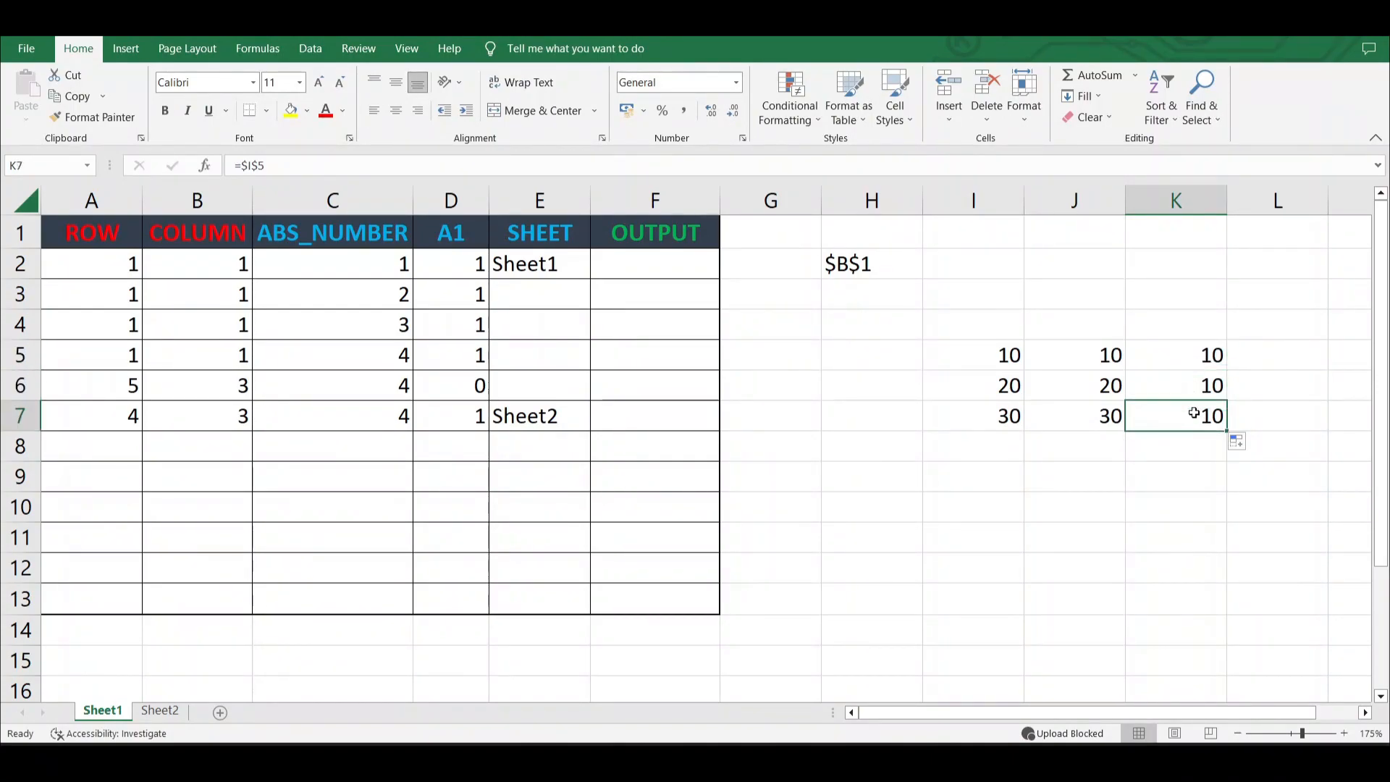
click(1095, 357)
click(1092, 385)
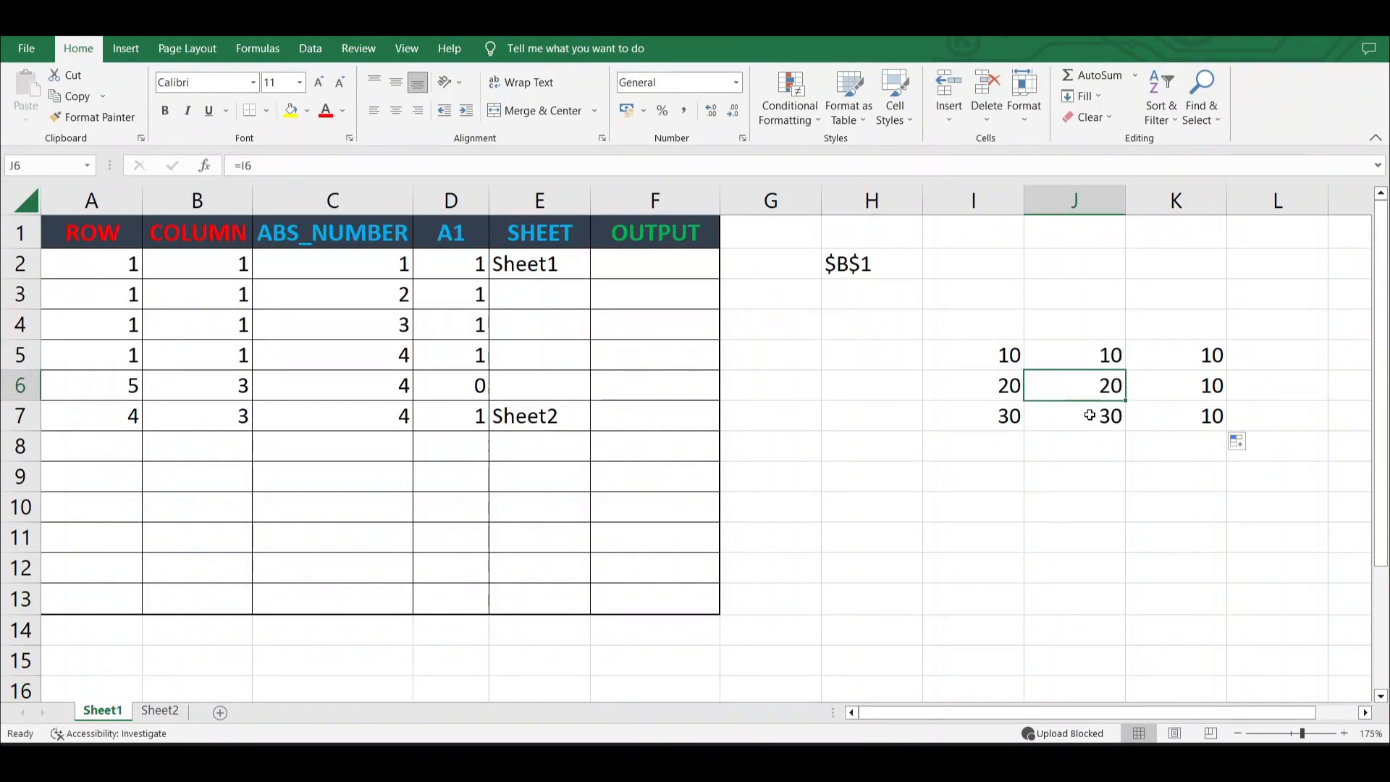
click(1089, 415)
click(1207, 358)
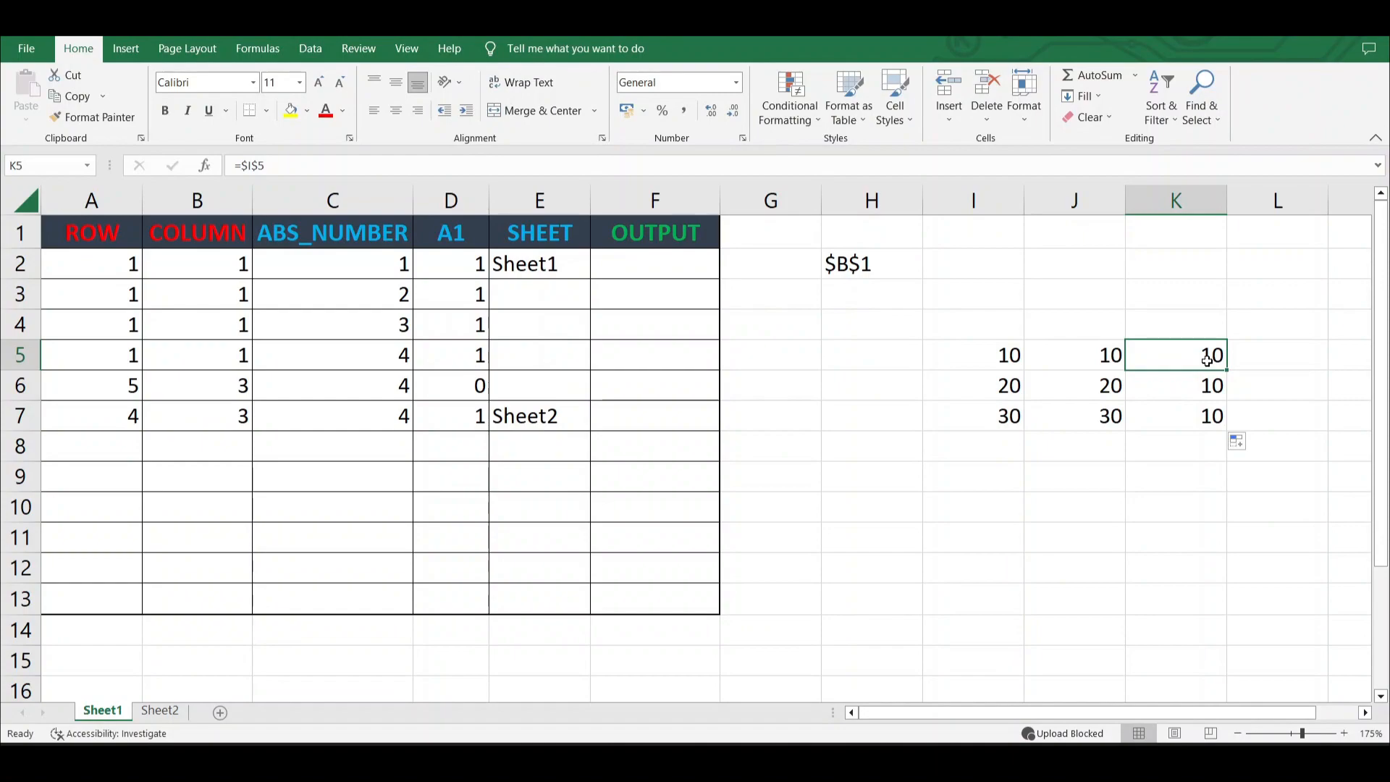
click(861, 265)
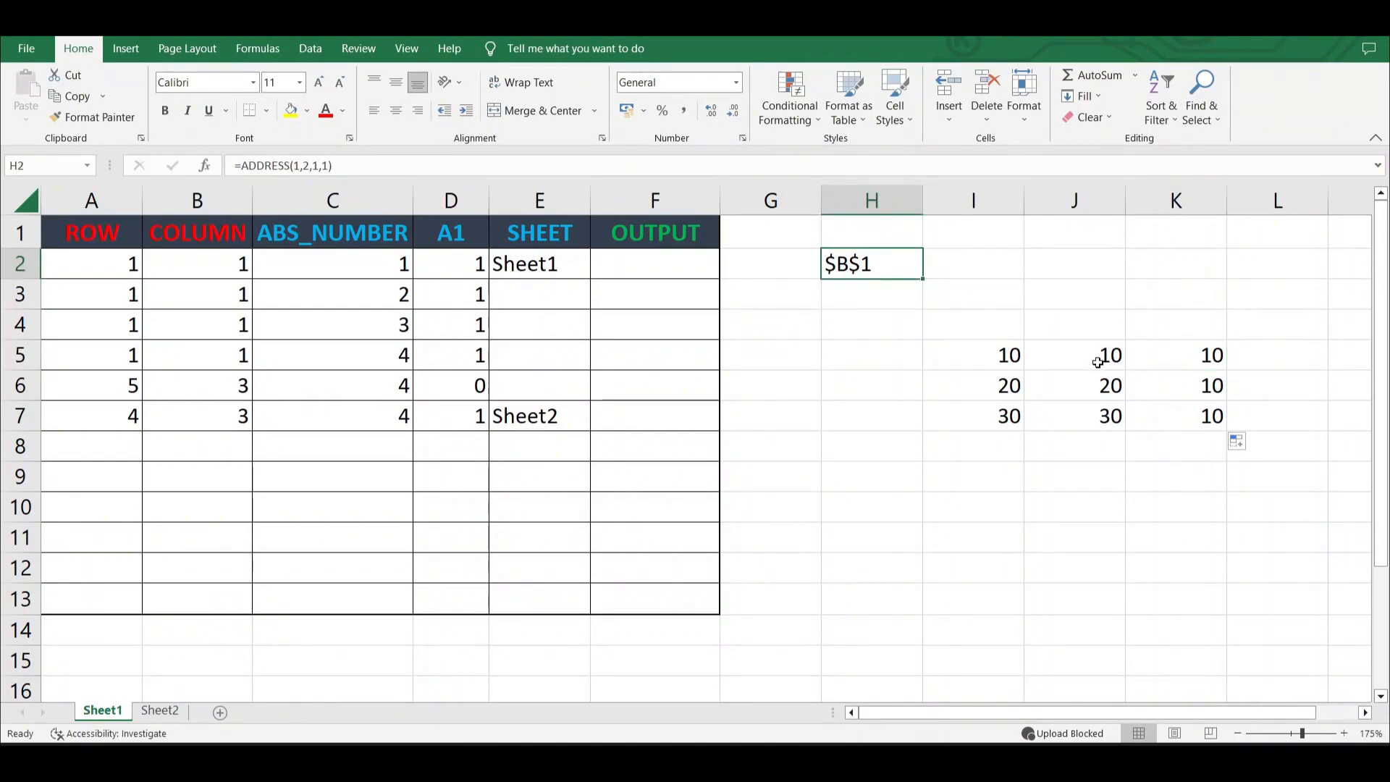
click(1100, 363)
click(1100, 384)
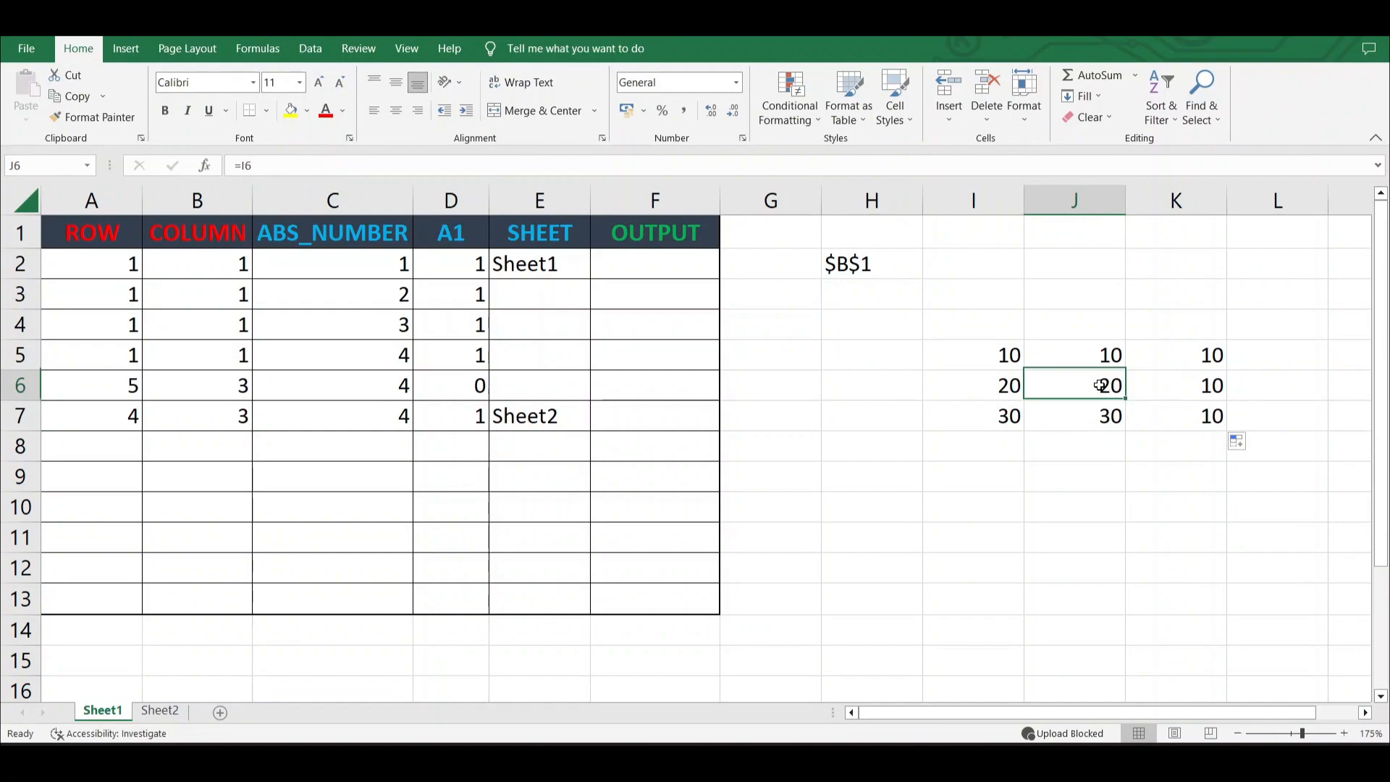
click(1206, 356)
click(1201, 385)
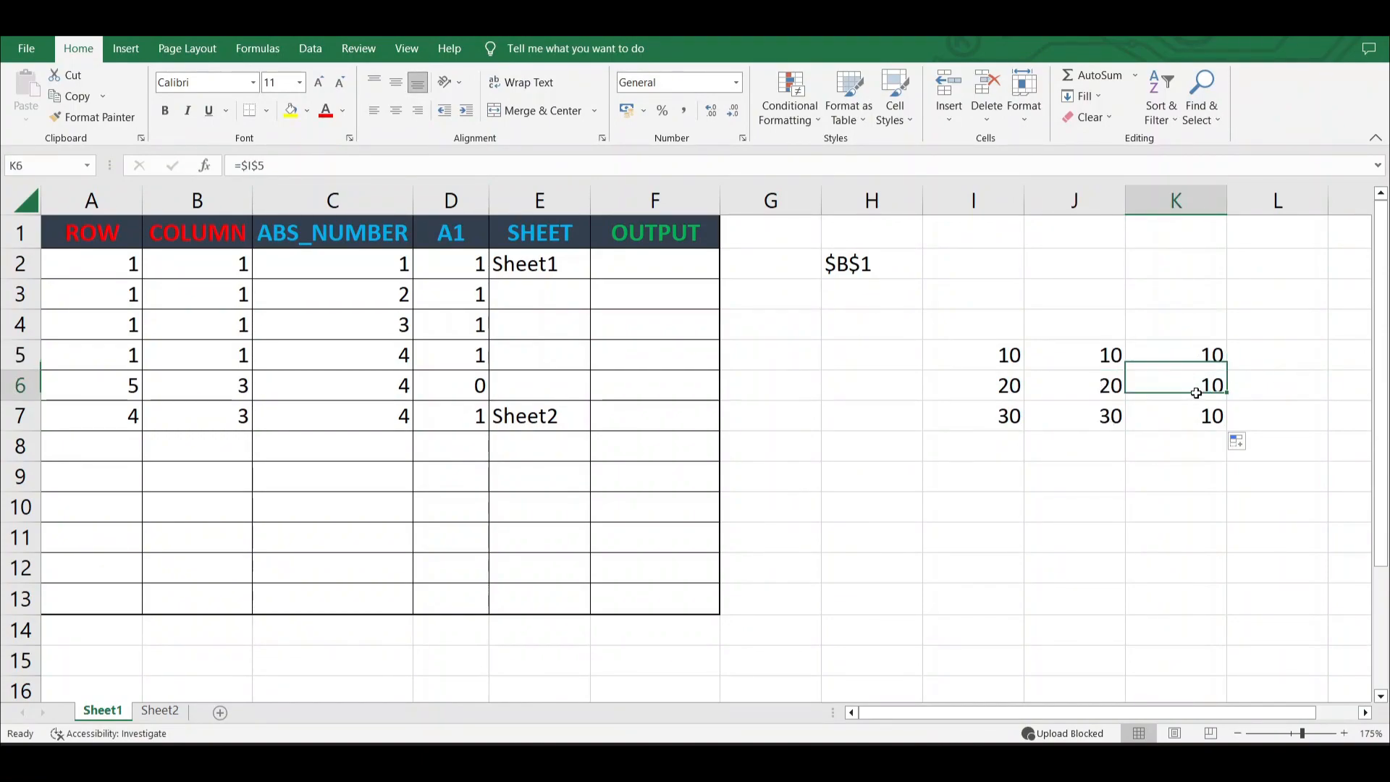
Add the value 40 in cell I8 and fill the formulas from J7 and K7 down to row 8.
click(1208, 415)
click(1108, 415)
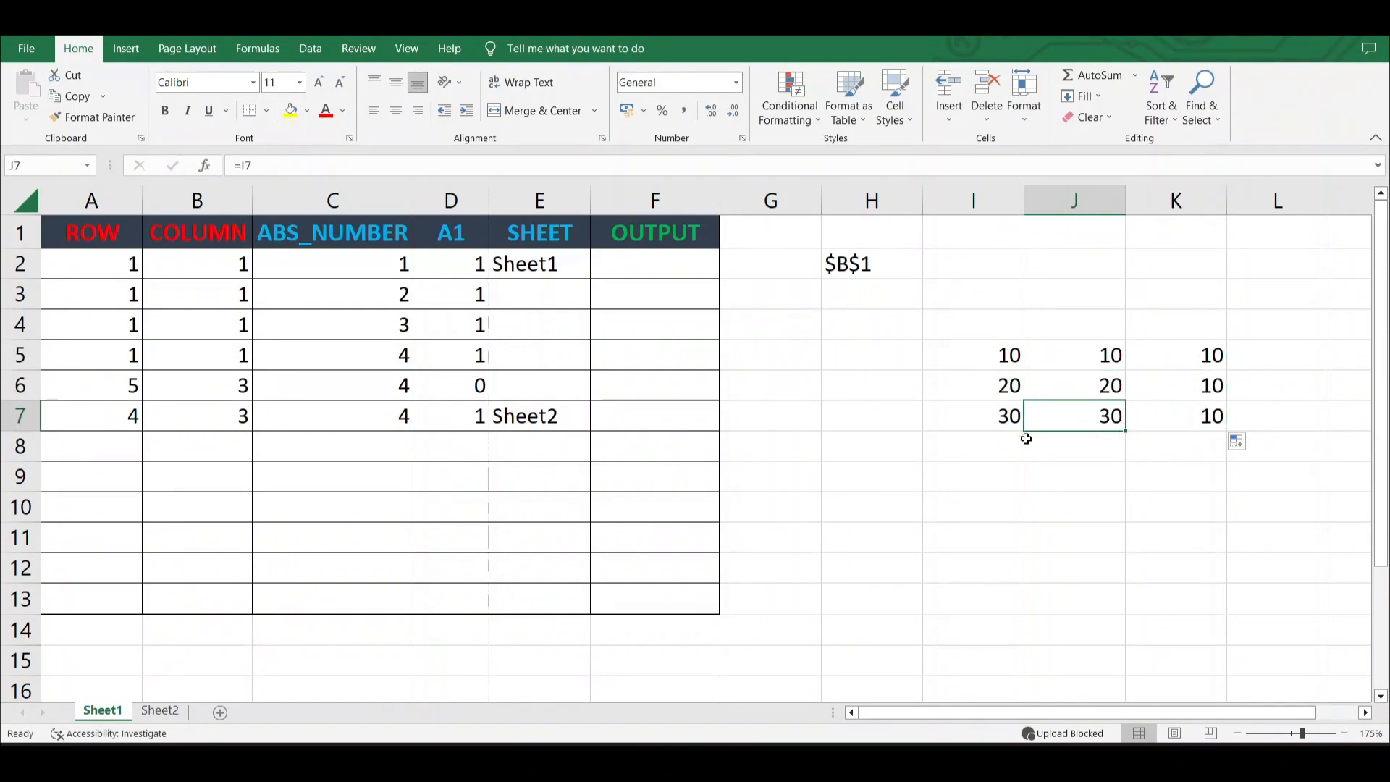
click(1020, 439)
text(40)
click(1135, 466)
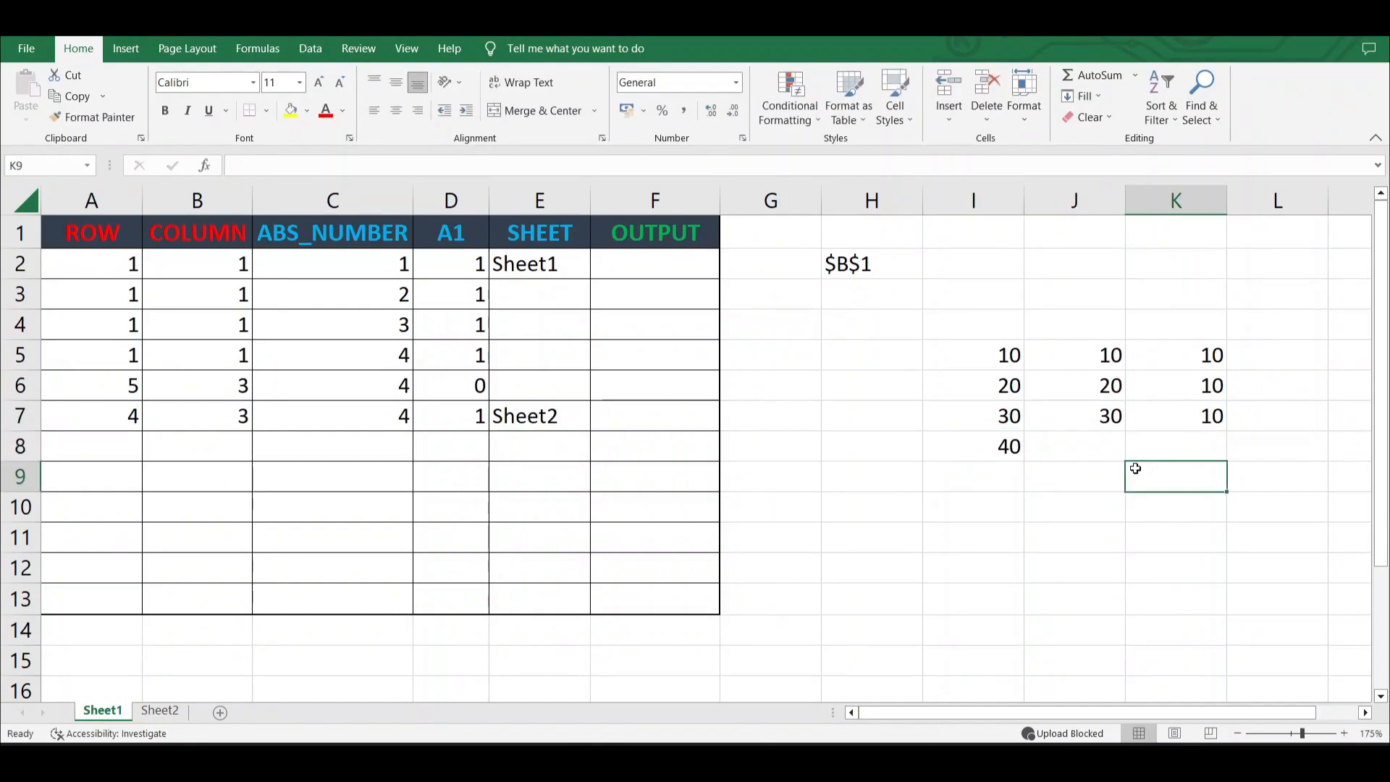
click(1110, 415)
drag(1128, 430, 1118, 458)
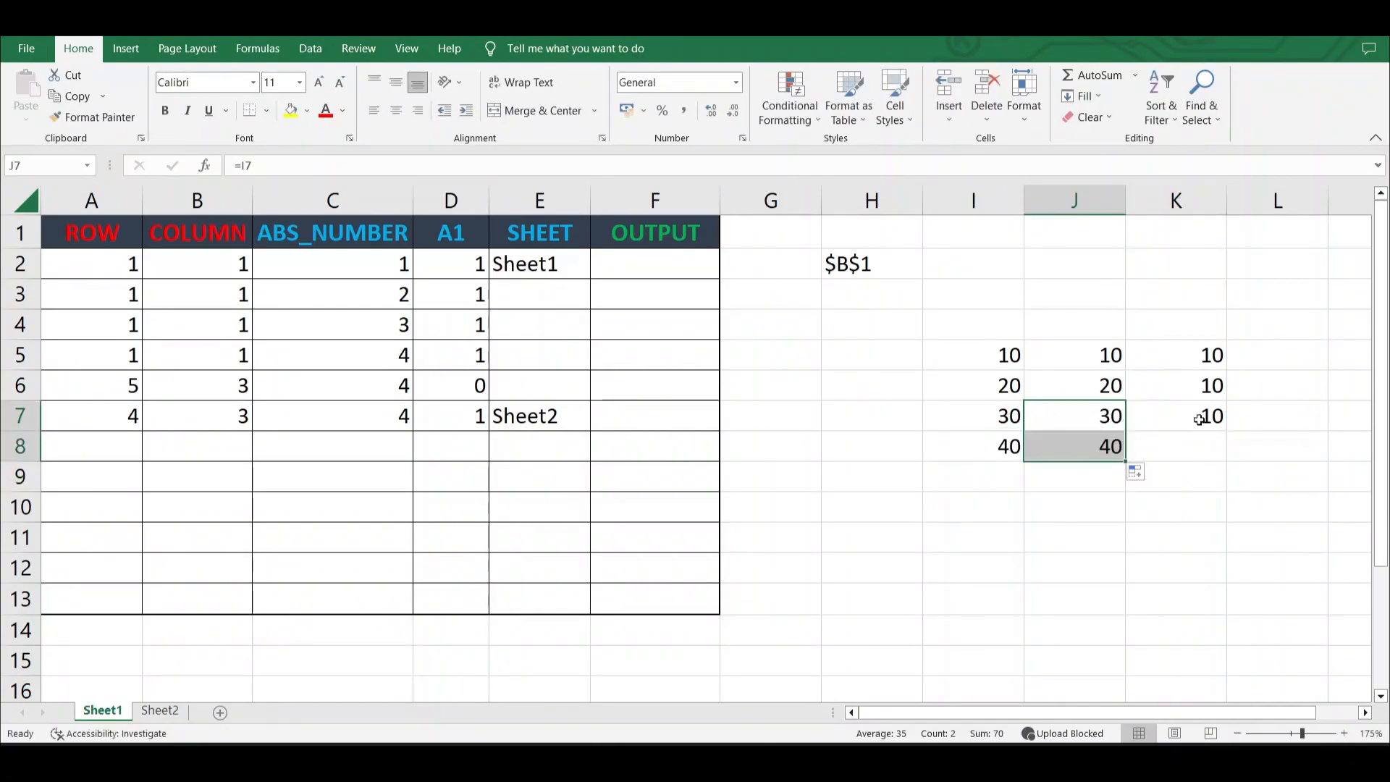
click(1204, 416)
drag(1228, 433, 1227, 456)
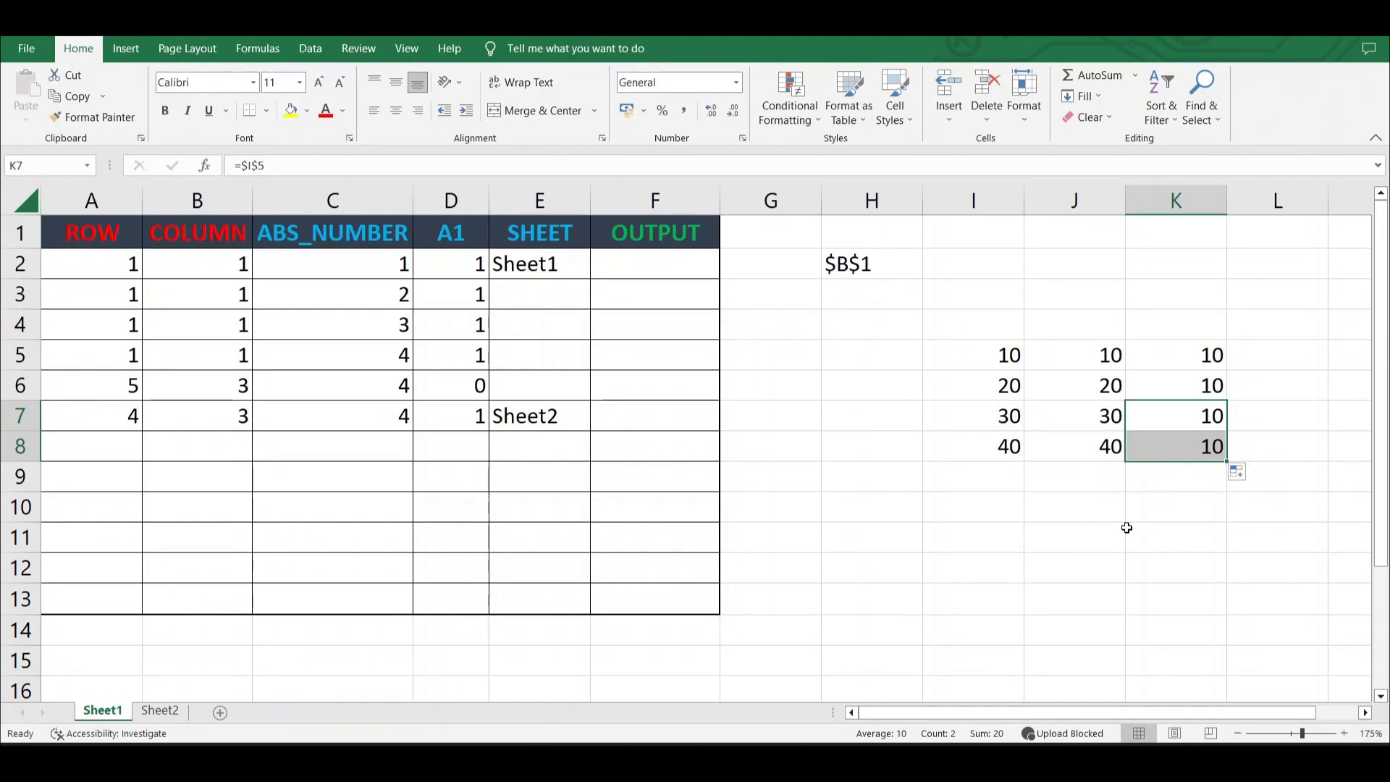
Review the a1 style options of the ADDRESS formula in H2 and re-enter 1 as that argument.
double_click(876, 267)
click(995, 264)
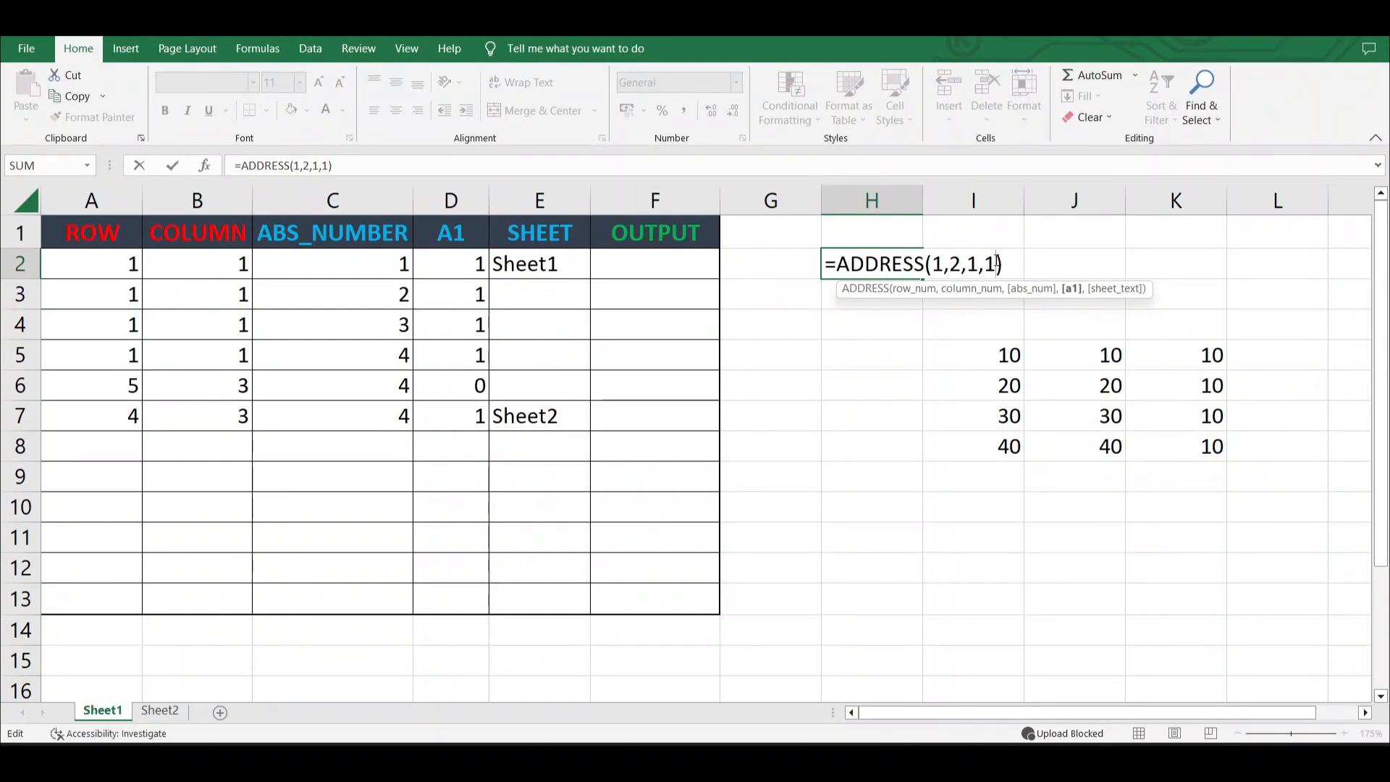
key(BackSpace)
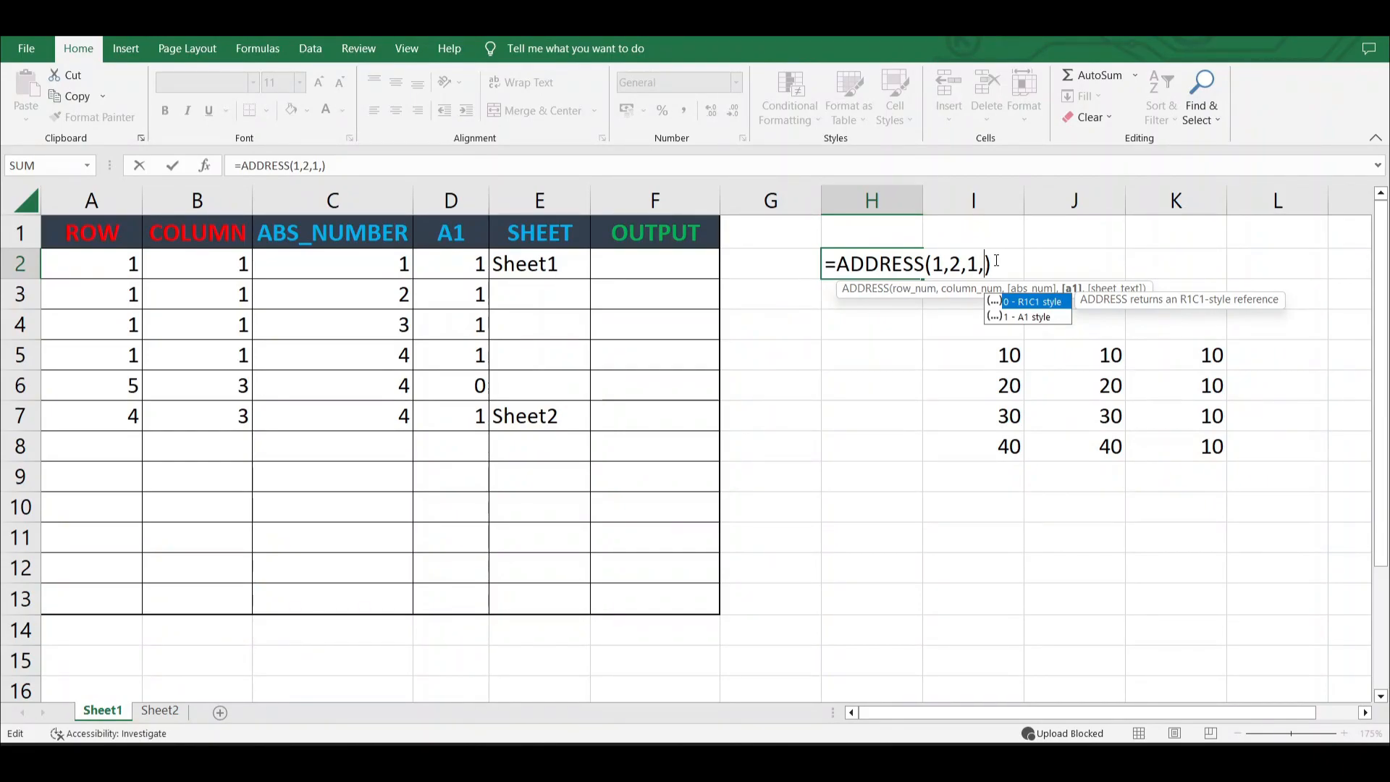
text(1)
click(931, 440)
click(864, 272)
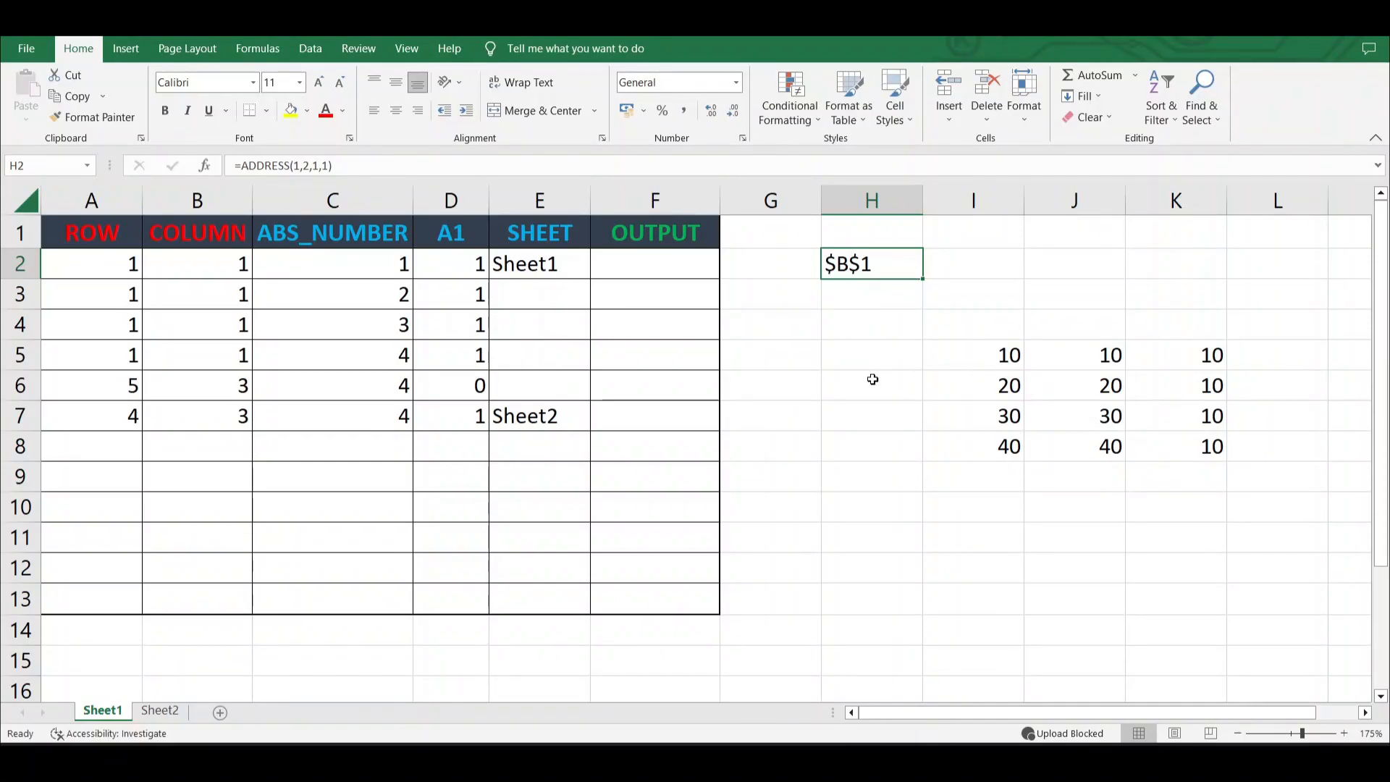
click(866, 557)
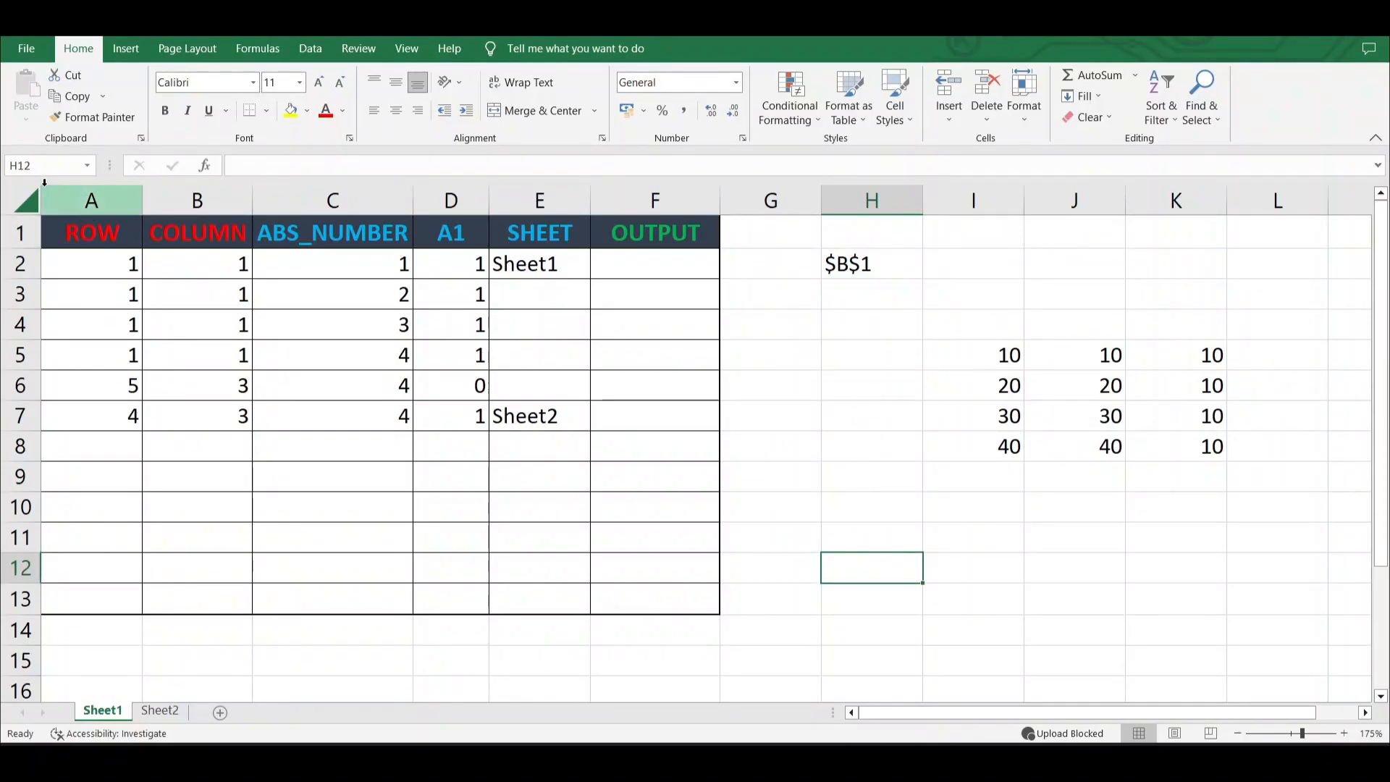
click(999, 577)
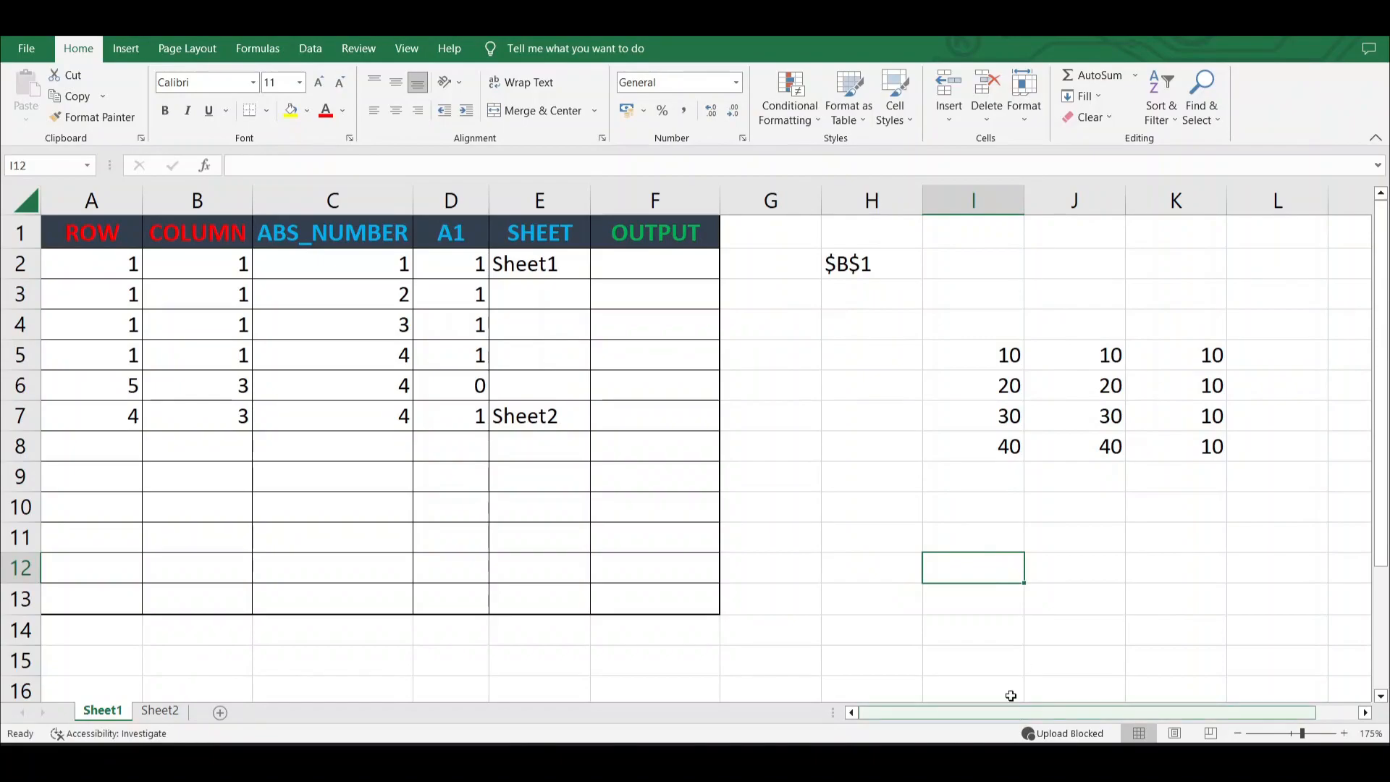
scroll(884, 630, down, 6)
click(454, 591)
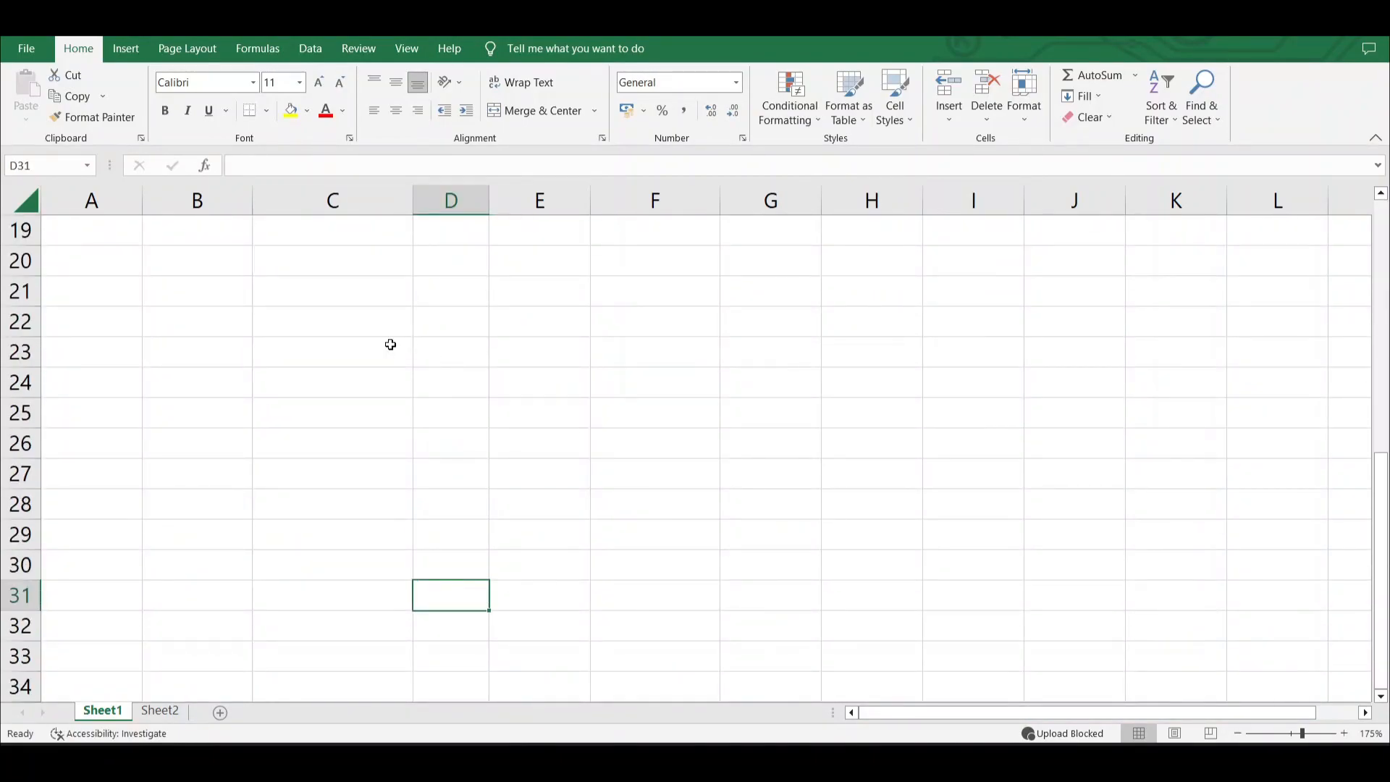
scroll(1176, 574, up, 6)
click(1309, 250)
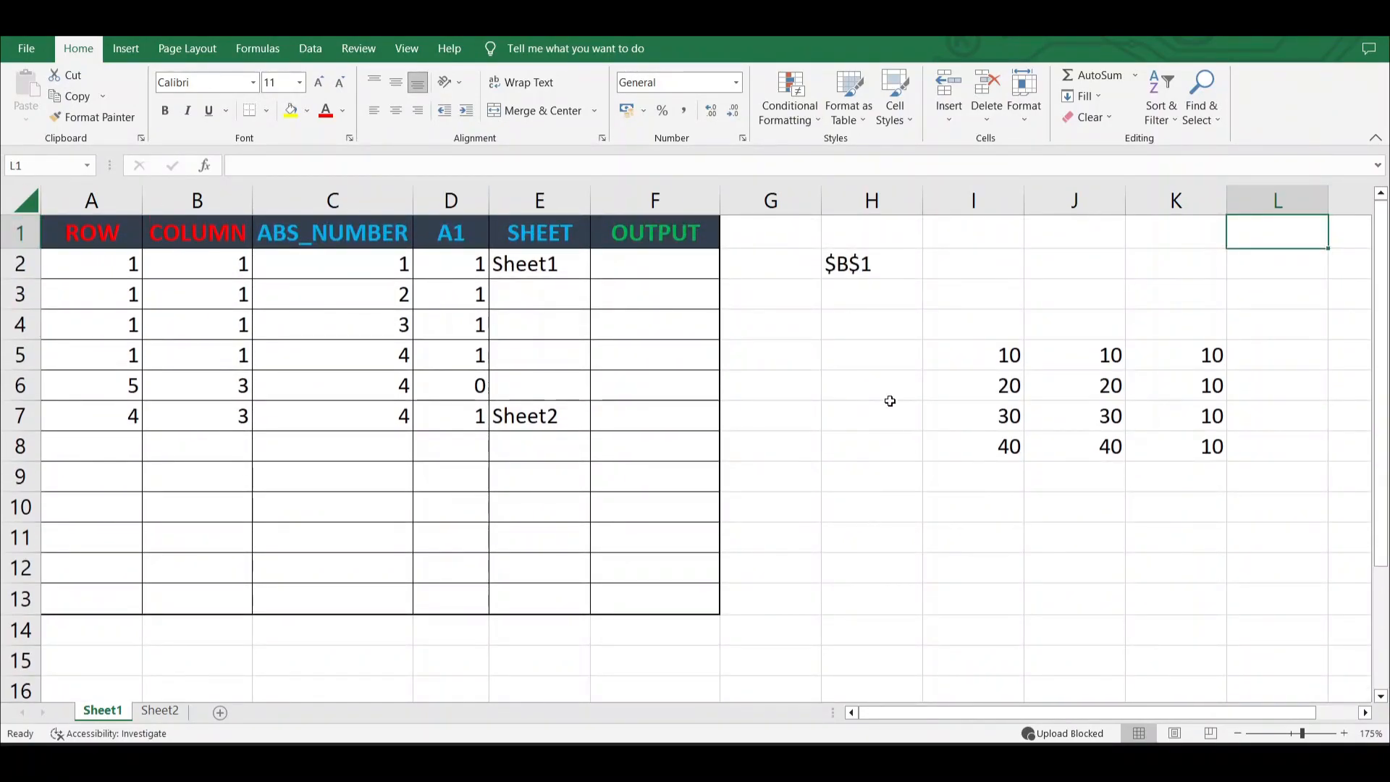
click(852, 369)
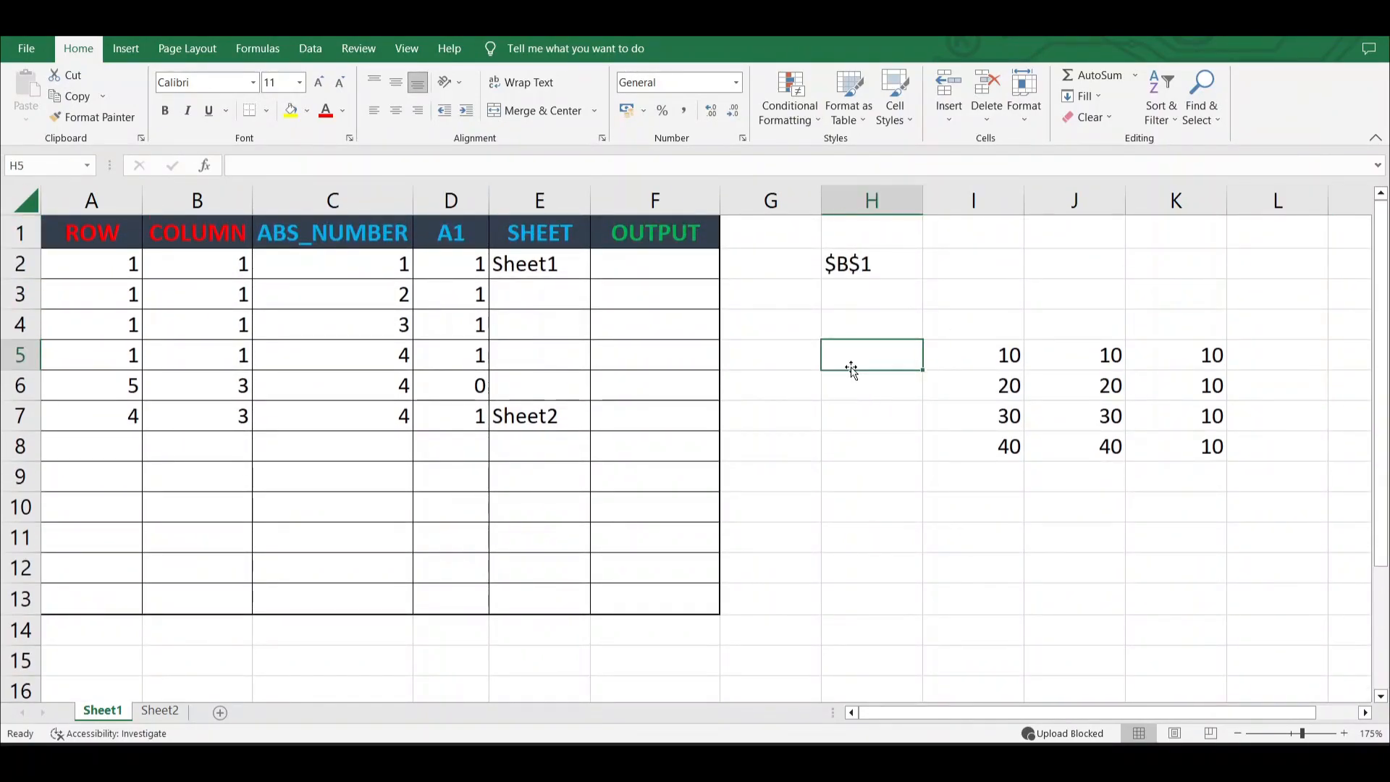
Set the a1 argument of the ADDRESS formula in H2 to 1 for the A1 style.
double_click(882, 265)
click(998, 265)
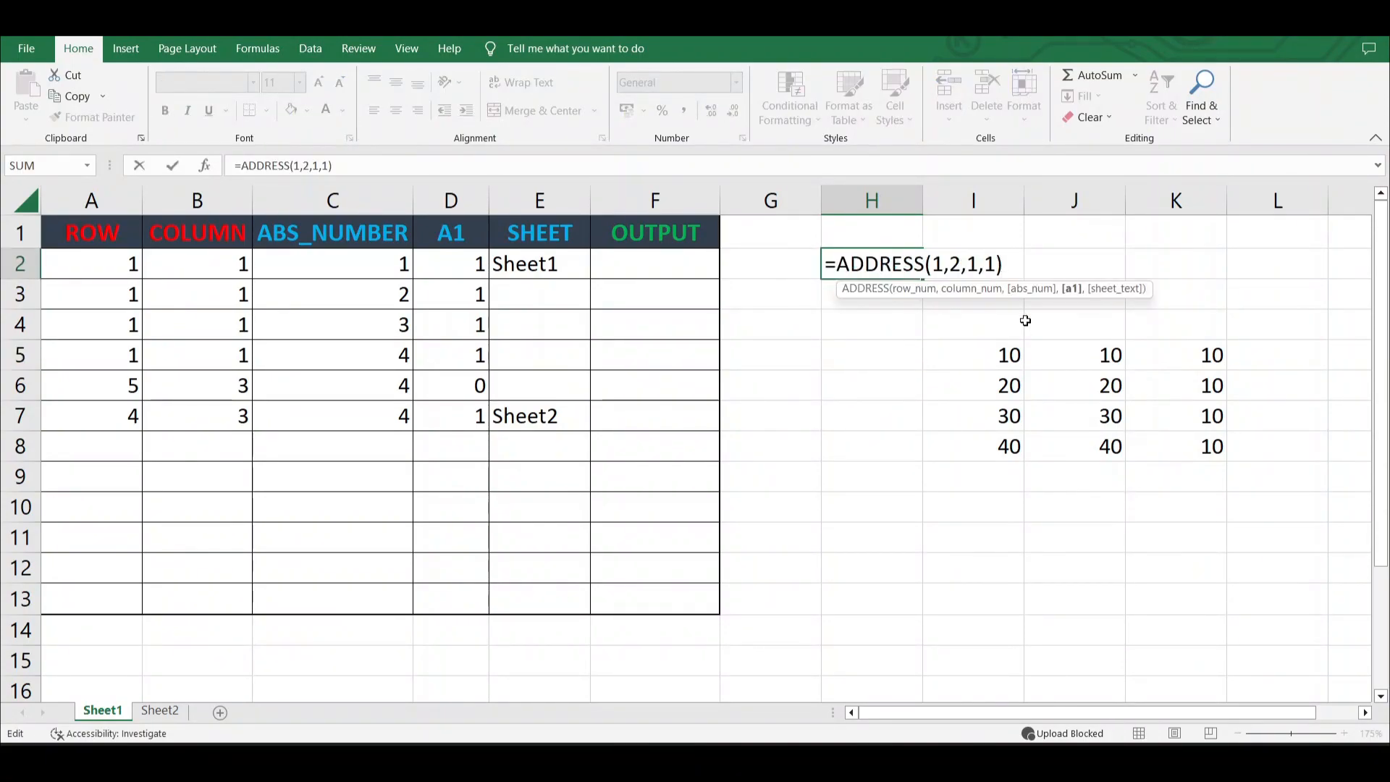
key(BackSpace)
text(1)
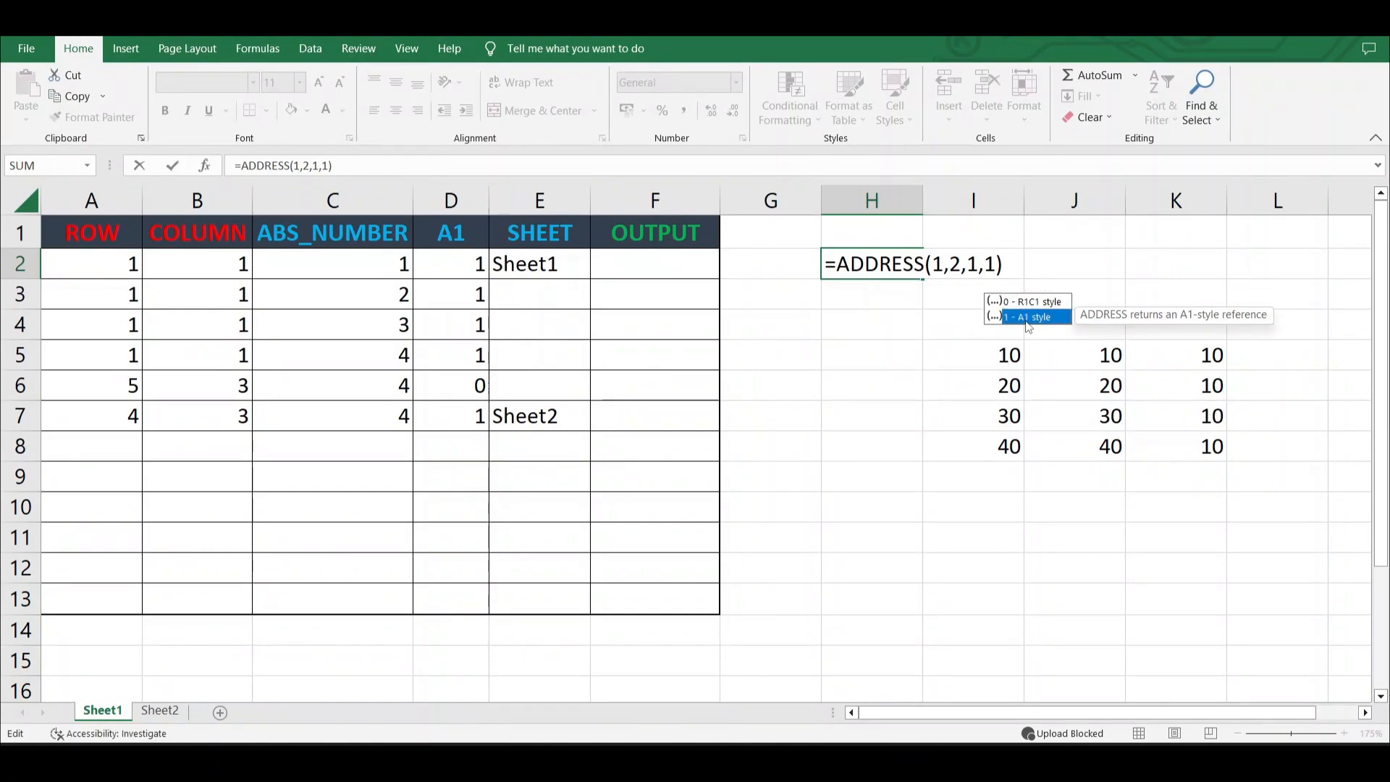
key(Return)
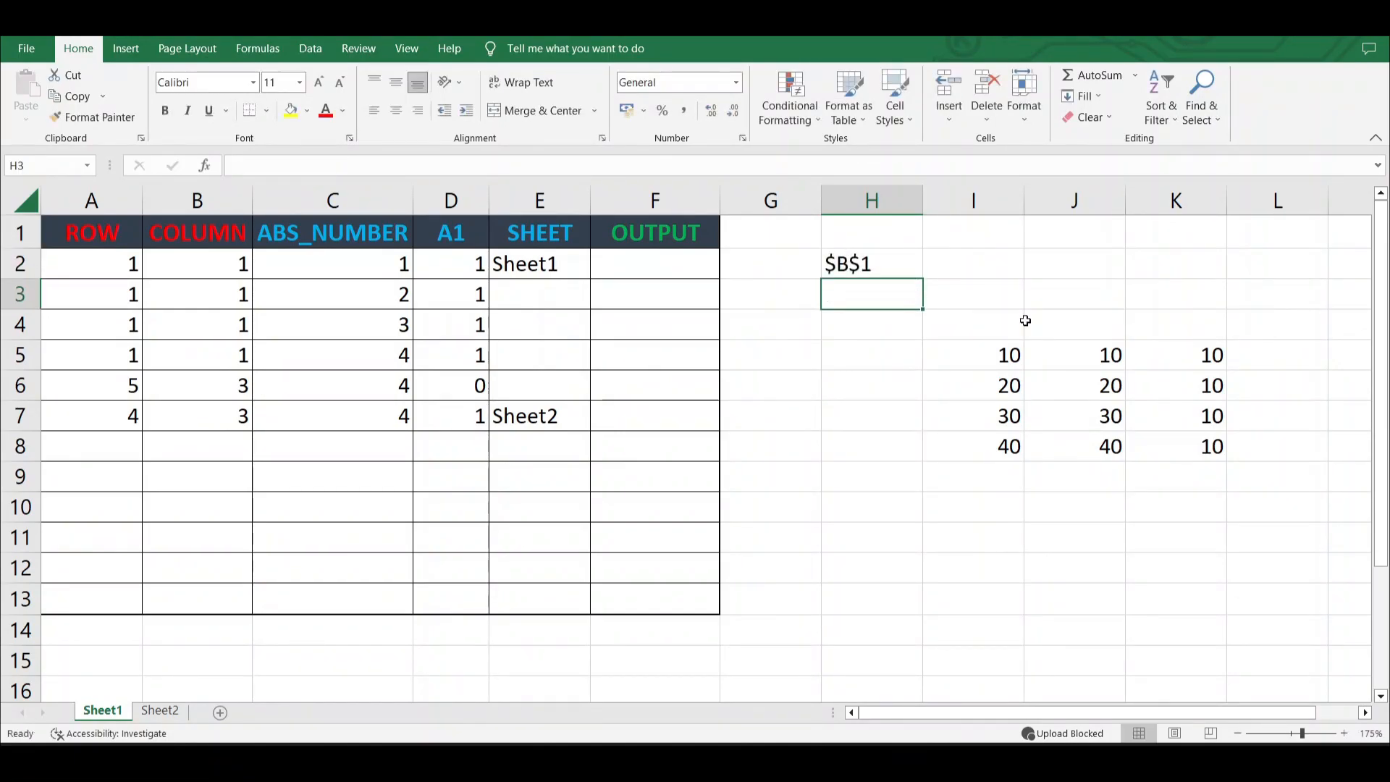
Set the abs_num argument of the ADDRESS formula in H2 to 4 - Relative.
double_click(879, 264)
click(977, 264)
key(BackSpace)
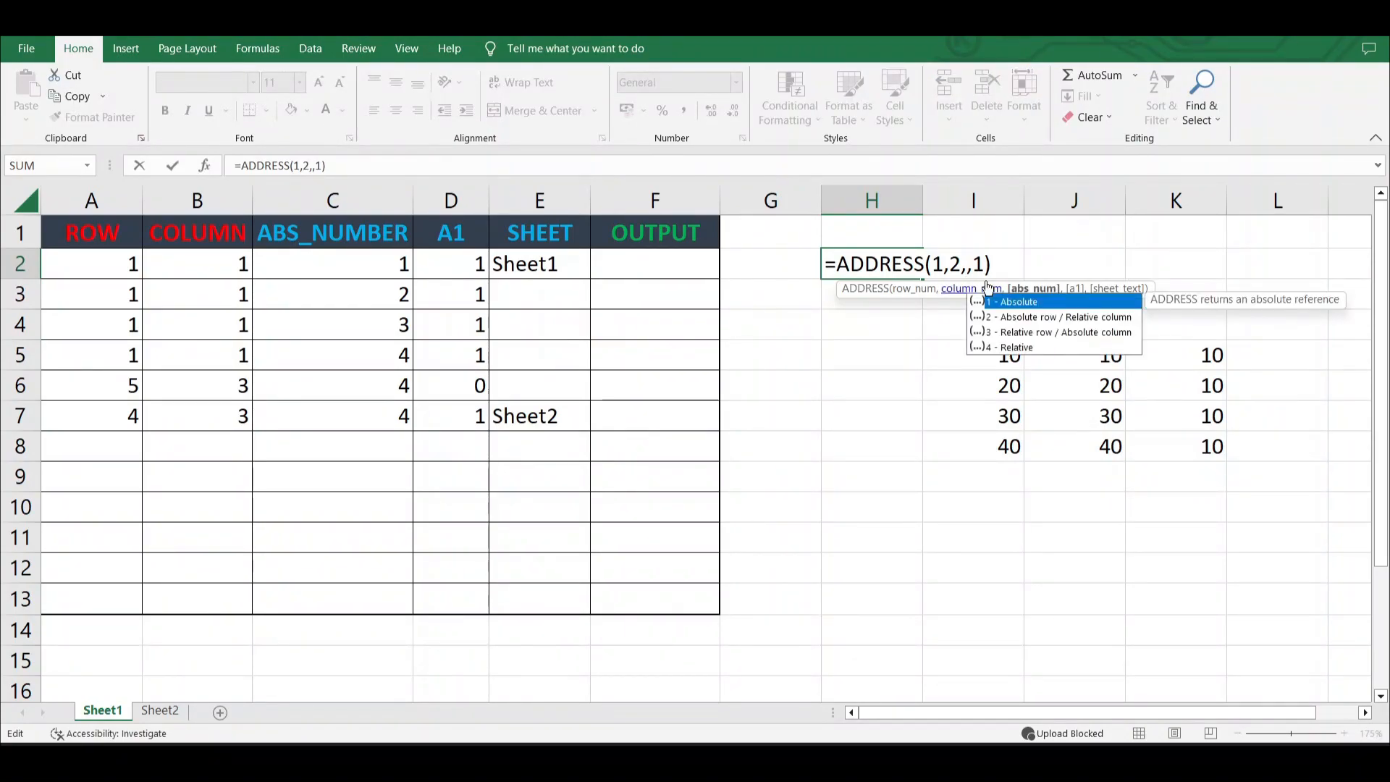
key(Down)
key(Down)
key(Down)
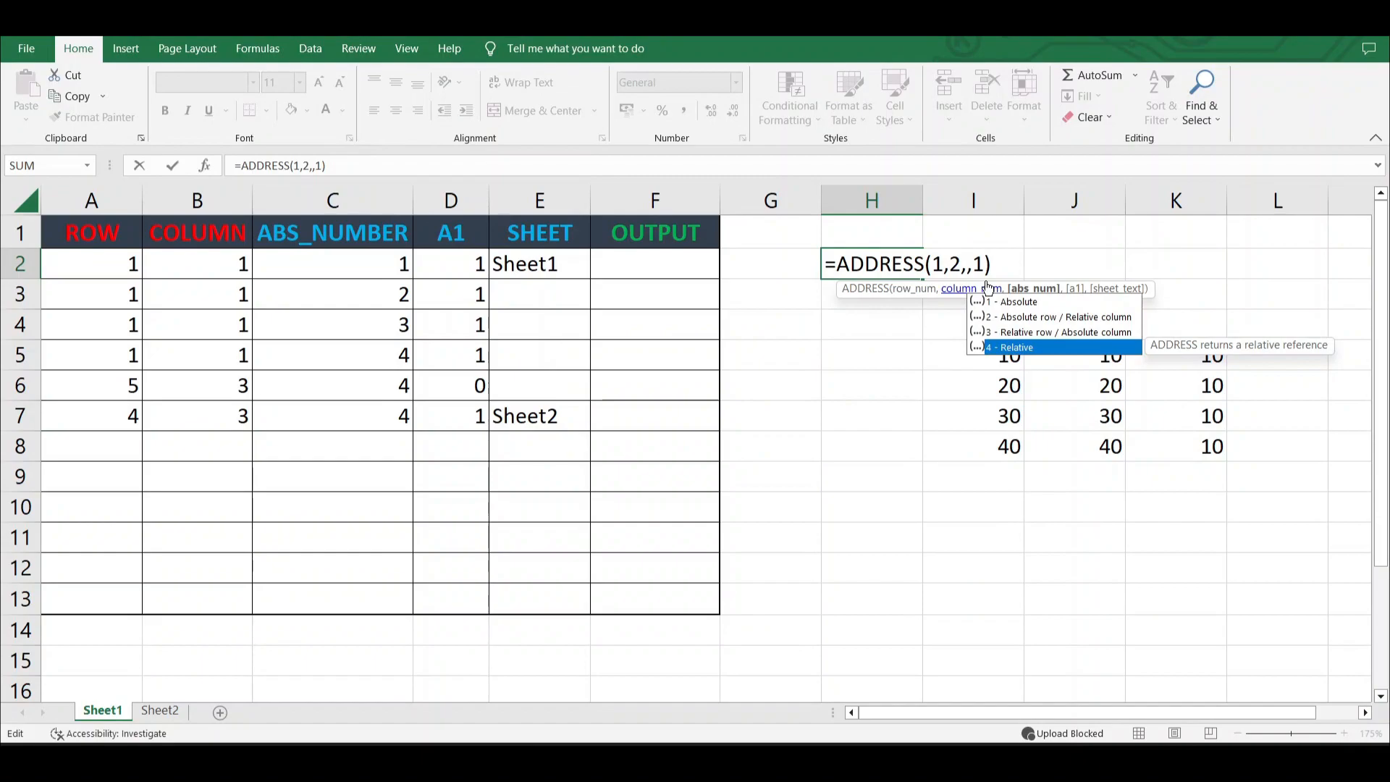
key(Tab)
Set the a1 argument in H2 to 0 for the R1C1 style, completing =ADDRESS(1,2,4,0), and inspect the cell.
key(Right)
key(Delete)
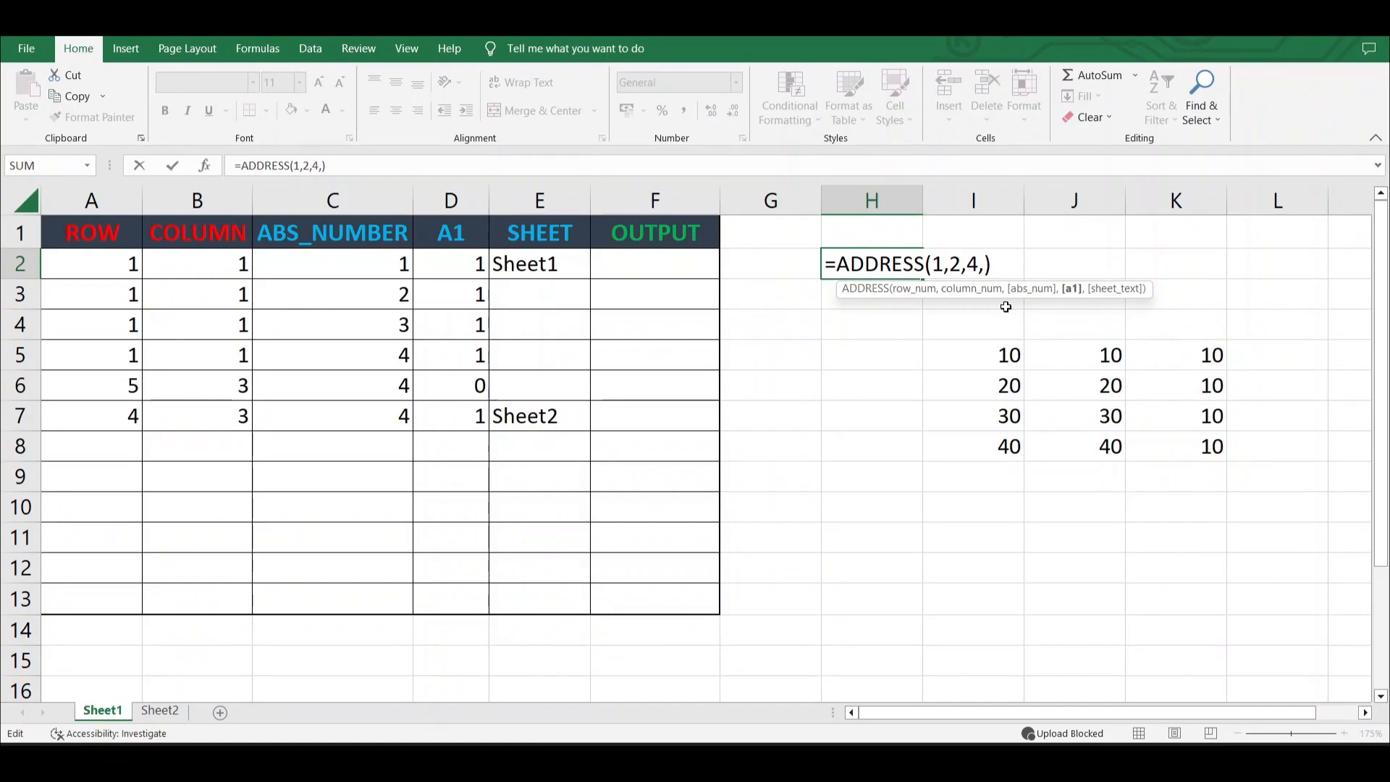
text(0)
key(Escape)
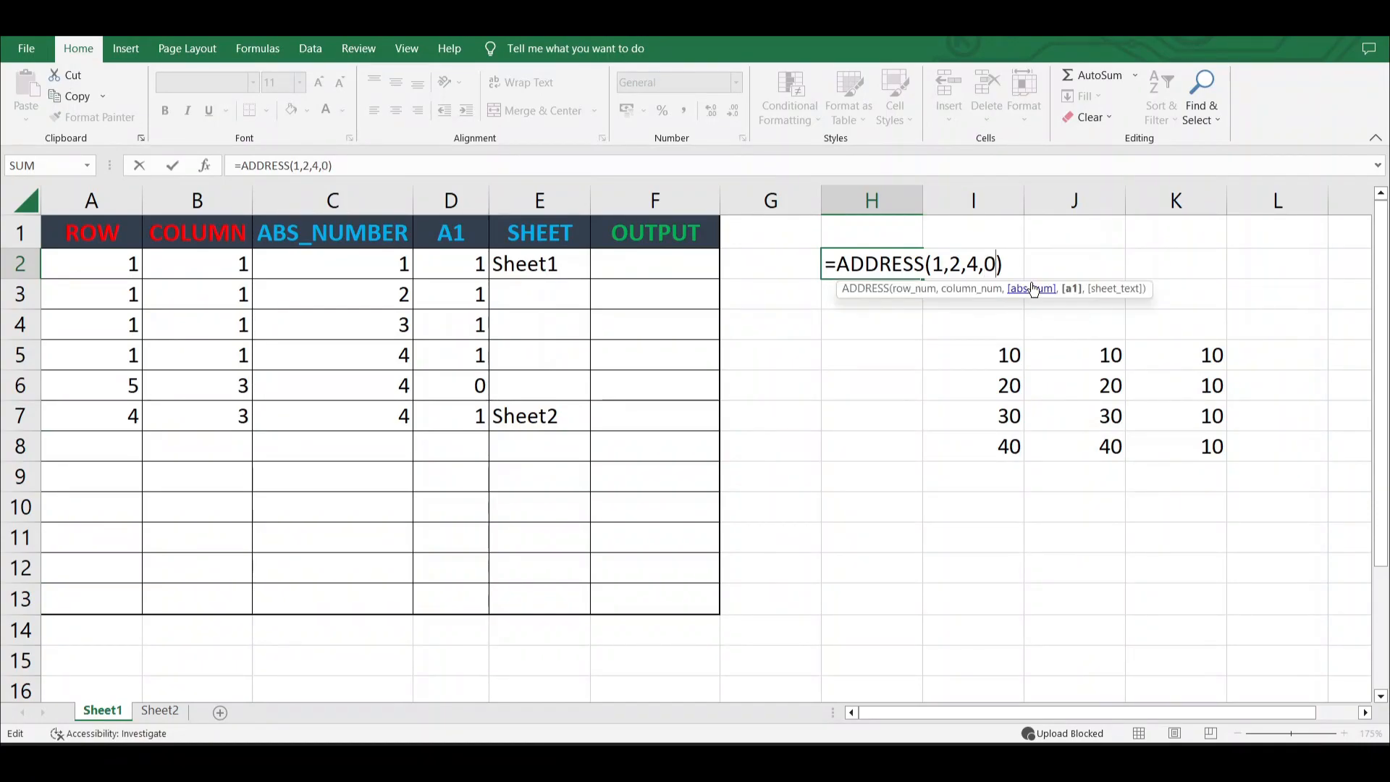
key(Return)
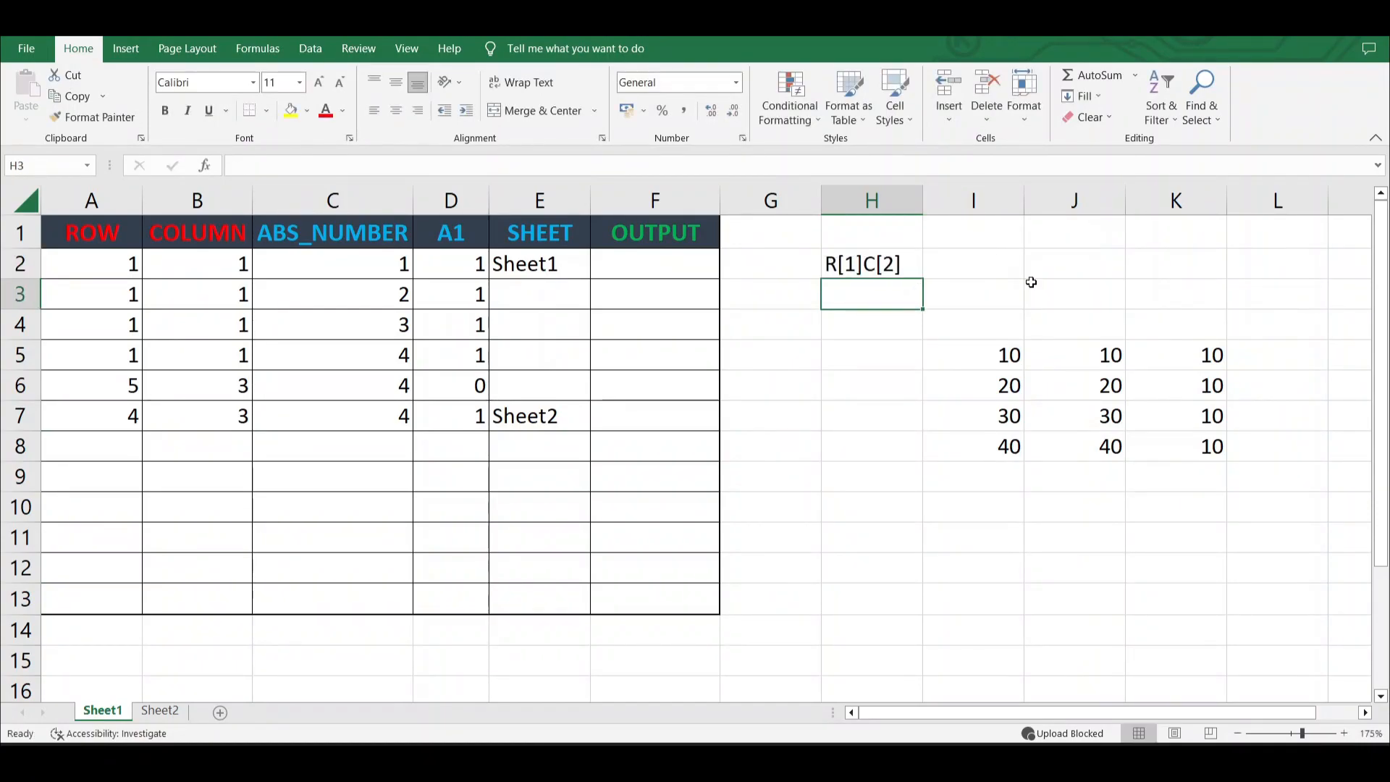
click(892, 265)
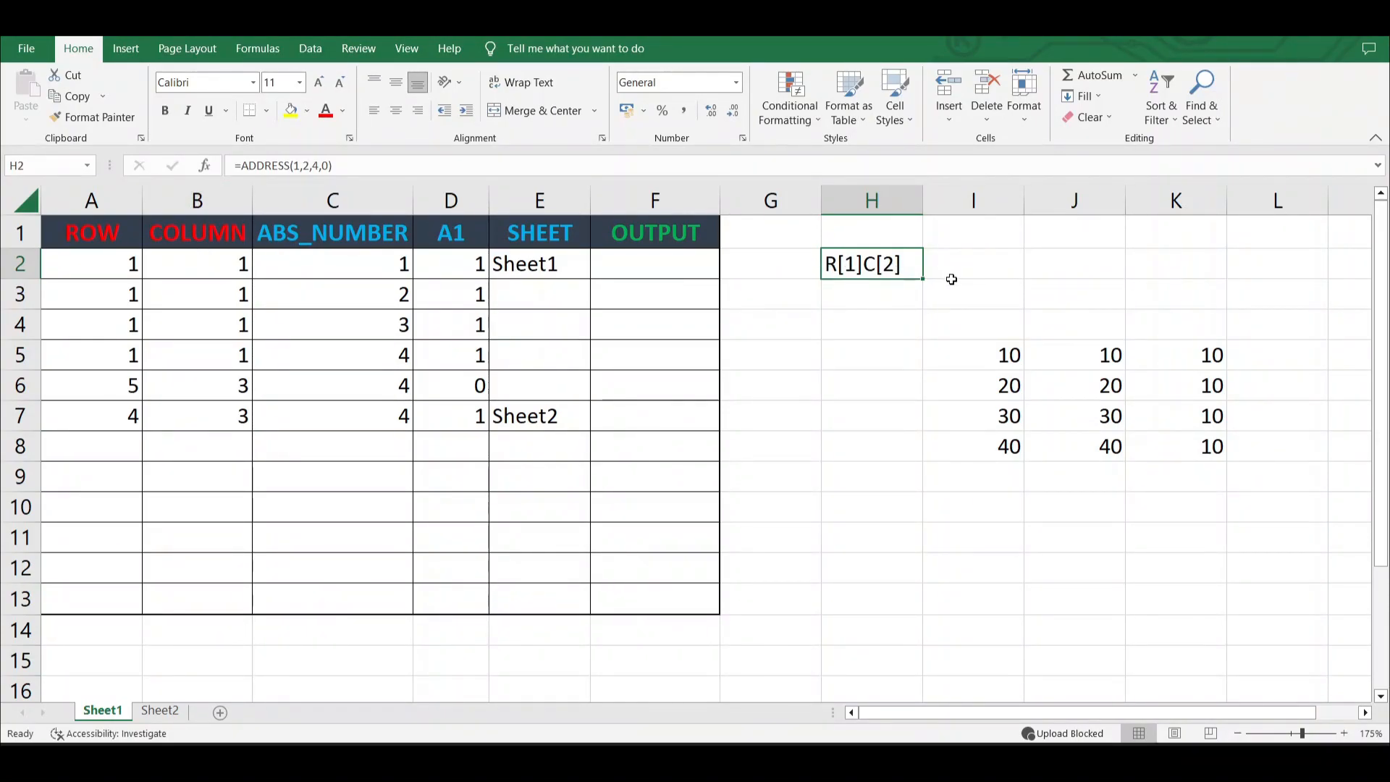
key(Down)
click(891, 265)
Start an ADDRESS formula in F2 with A2 as the row number and B2 as the column number.
click(652, 261)
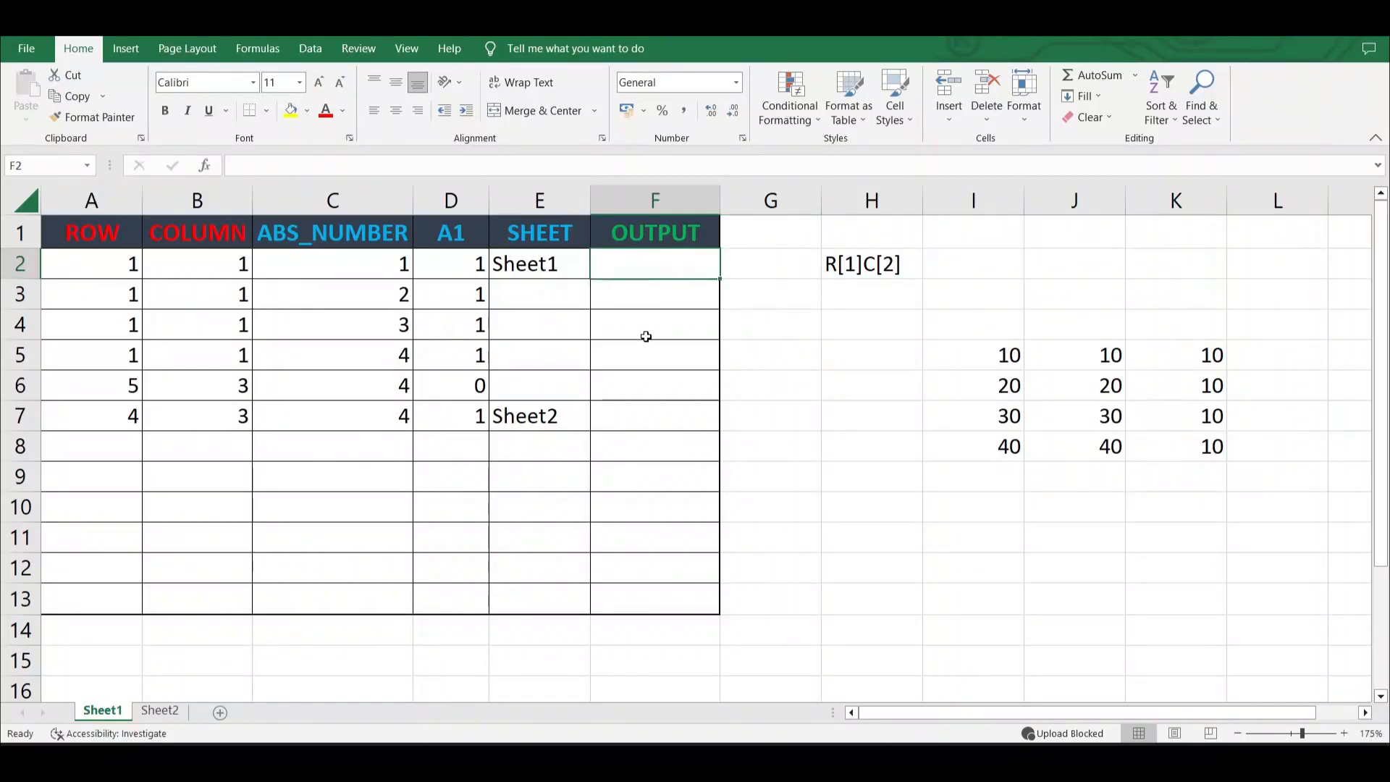
text(==)
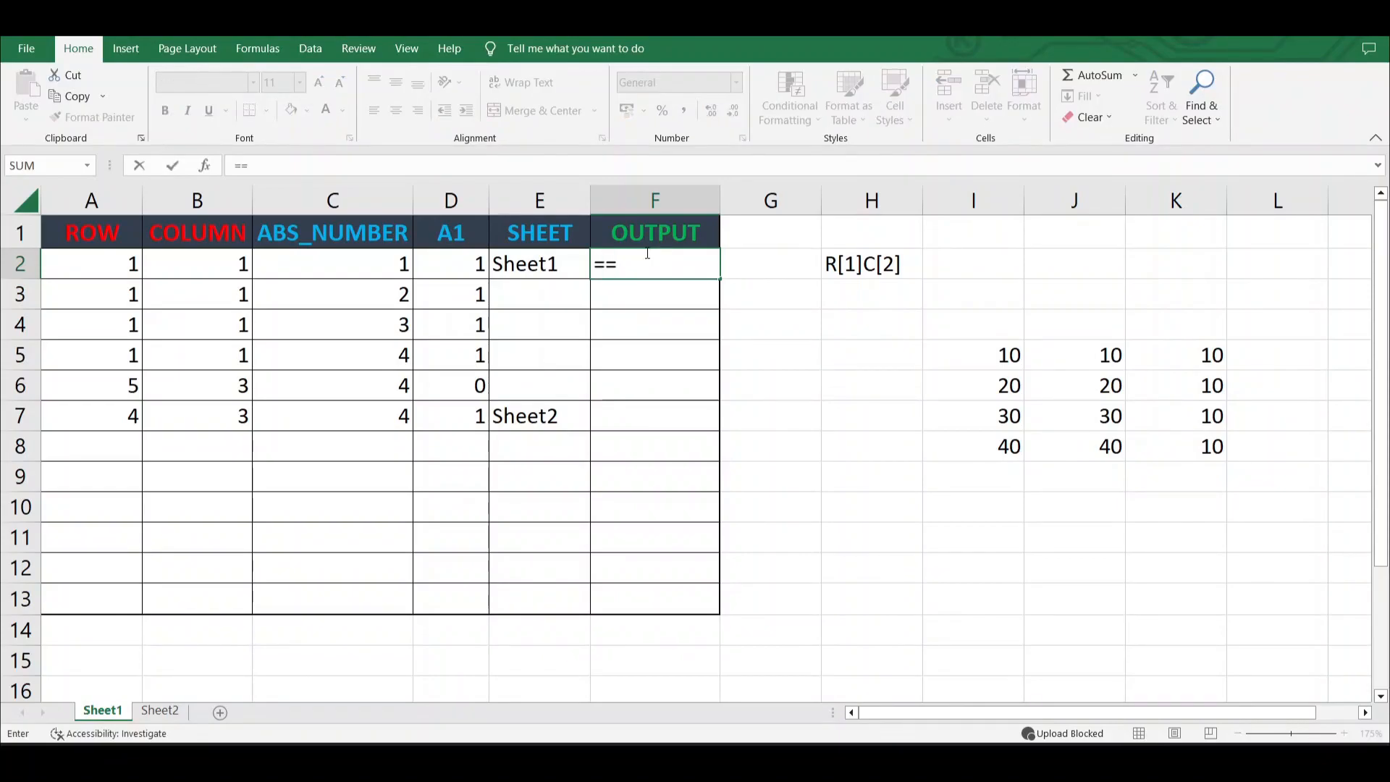
key(BackSpace)
text(add)
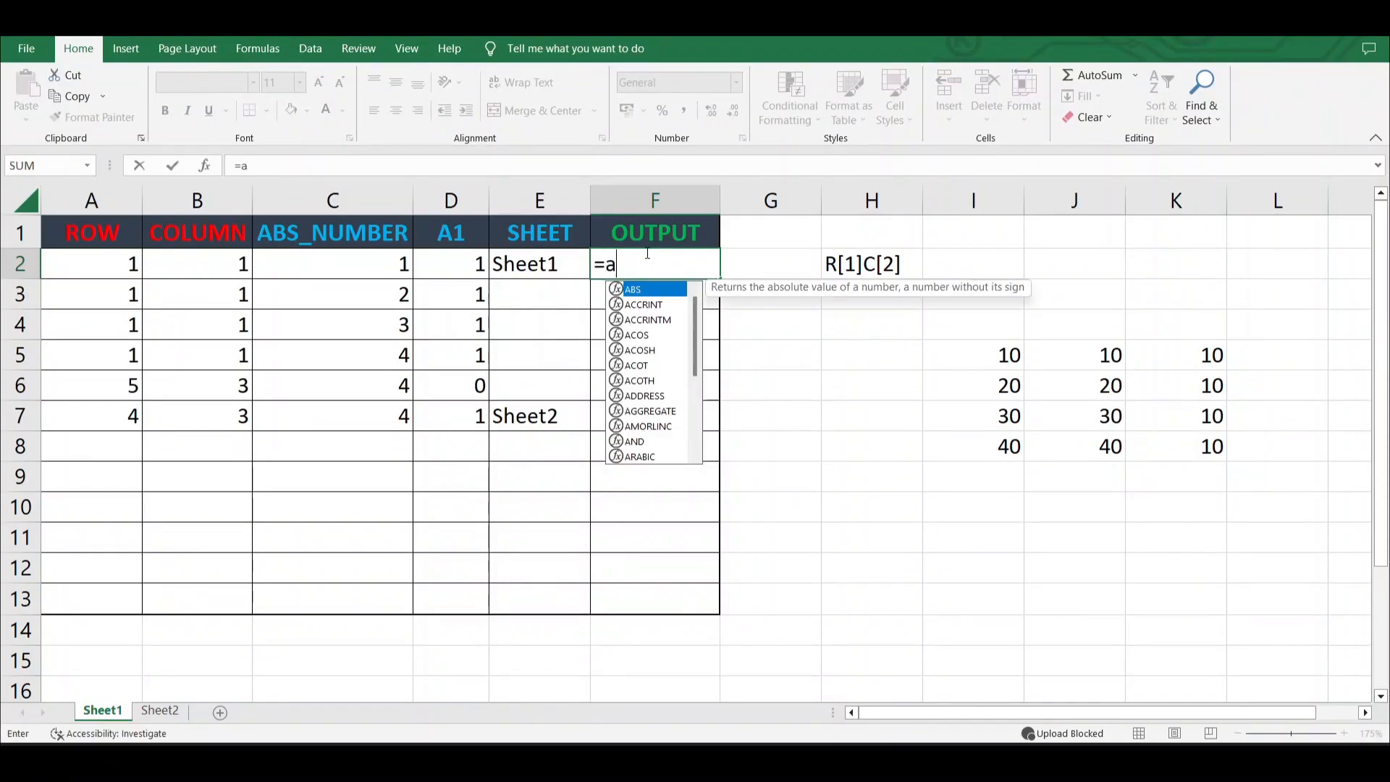
key(Tab)
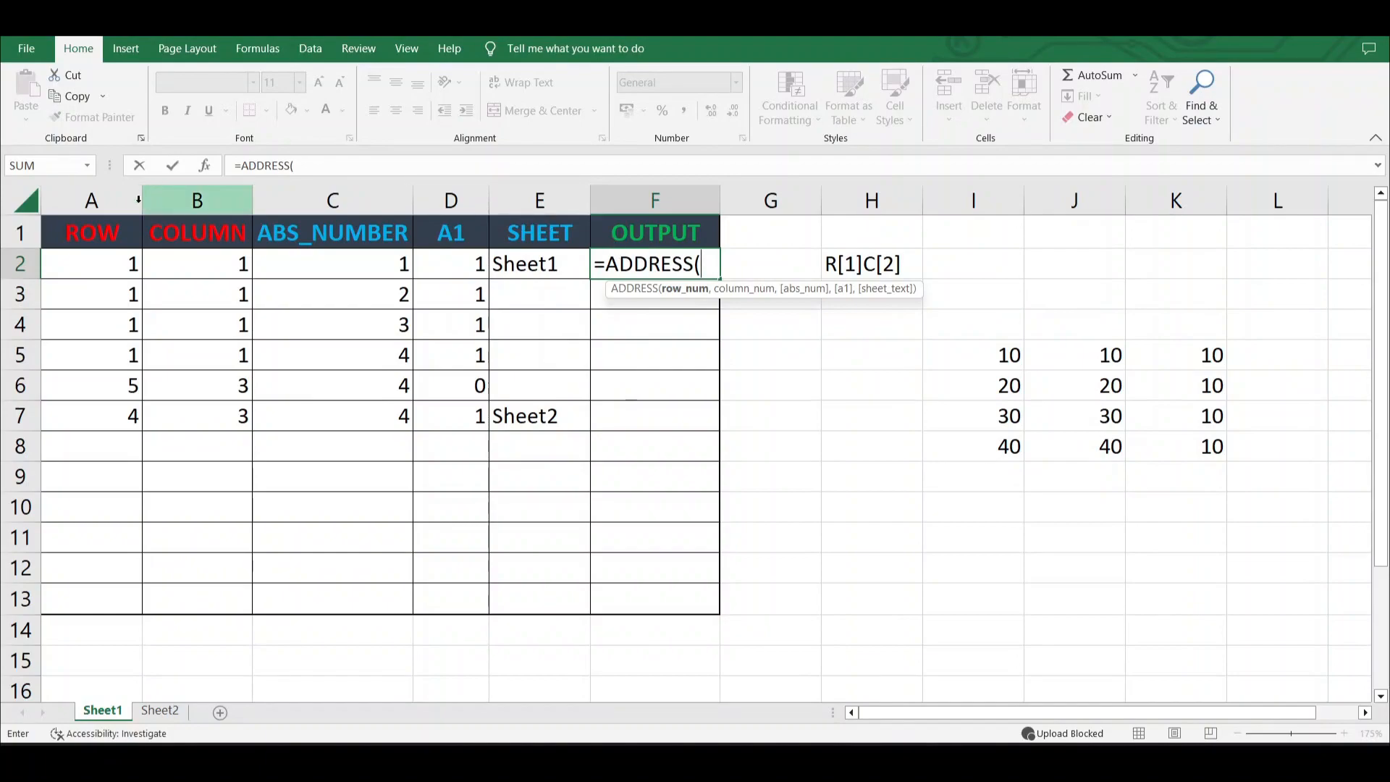
click(107, 262)
text(,)
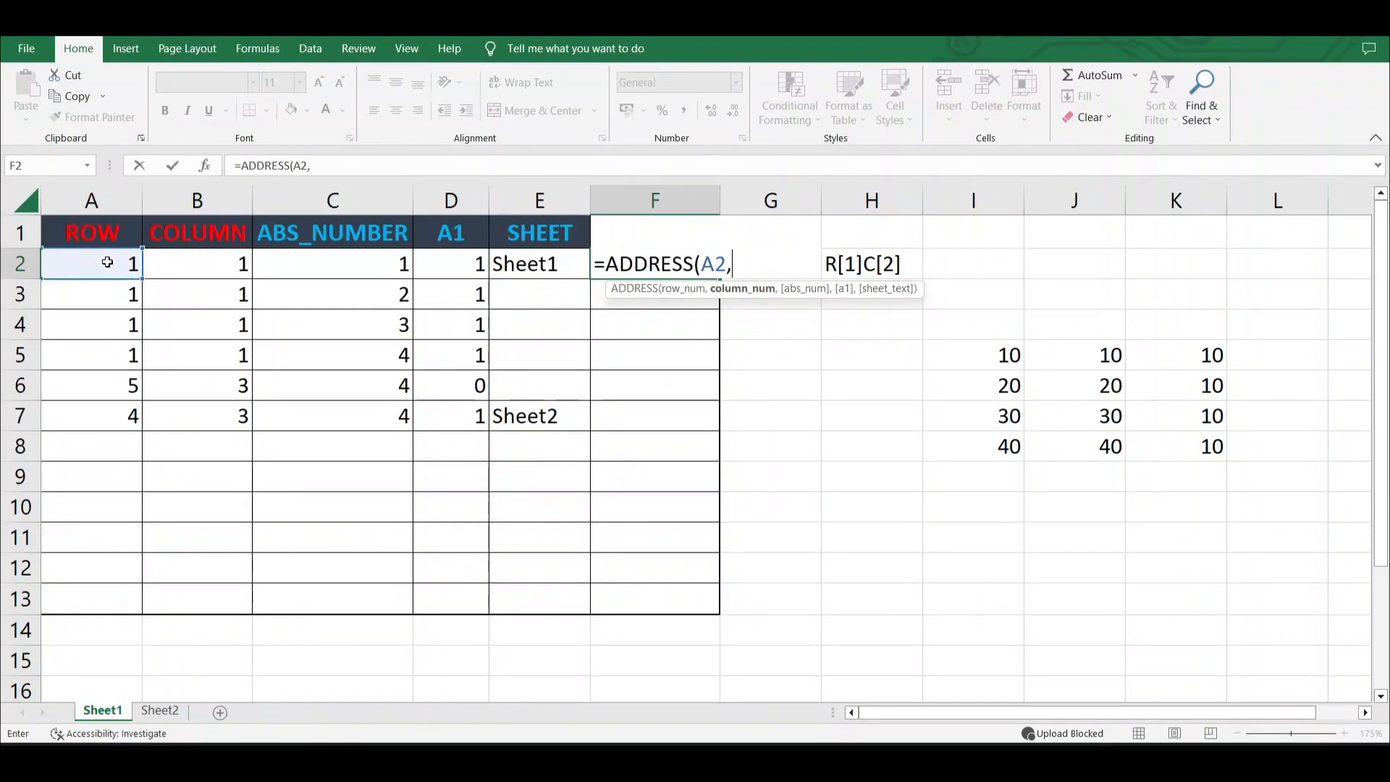
click(184, 271)
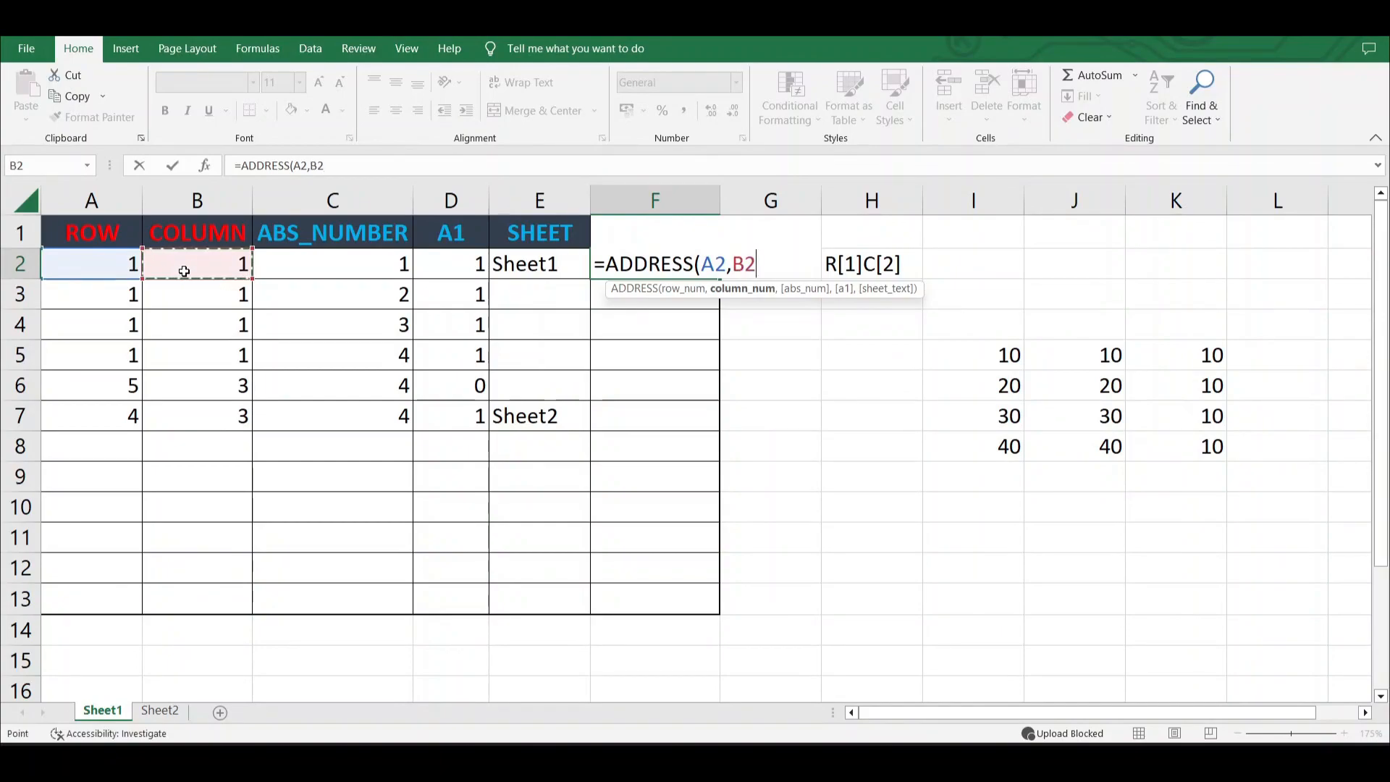
Complete the F2 formula as =ADDRESS(A2,B2,C2,D2), with C2 as abs_num and D2 as a1.
text(,)
click(354, 274)
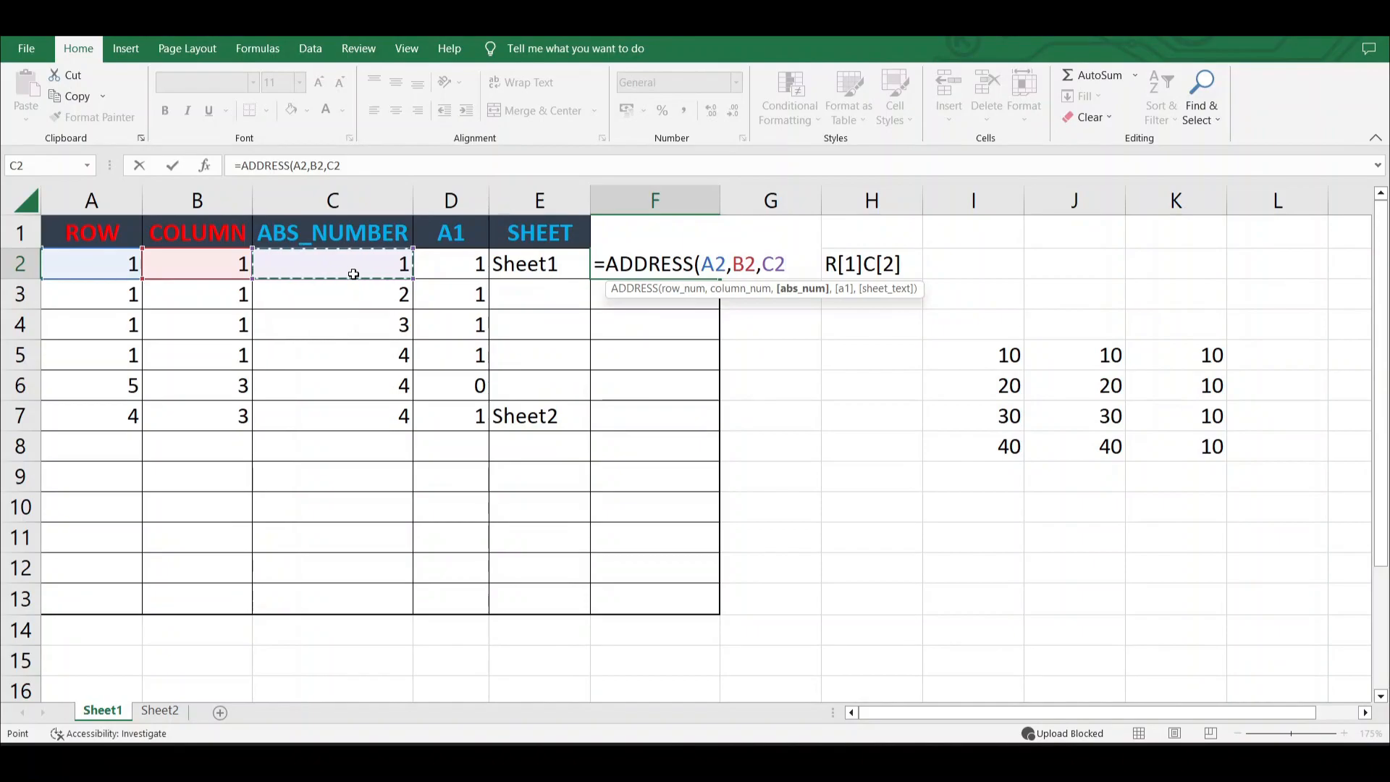
text(,)
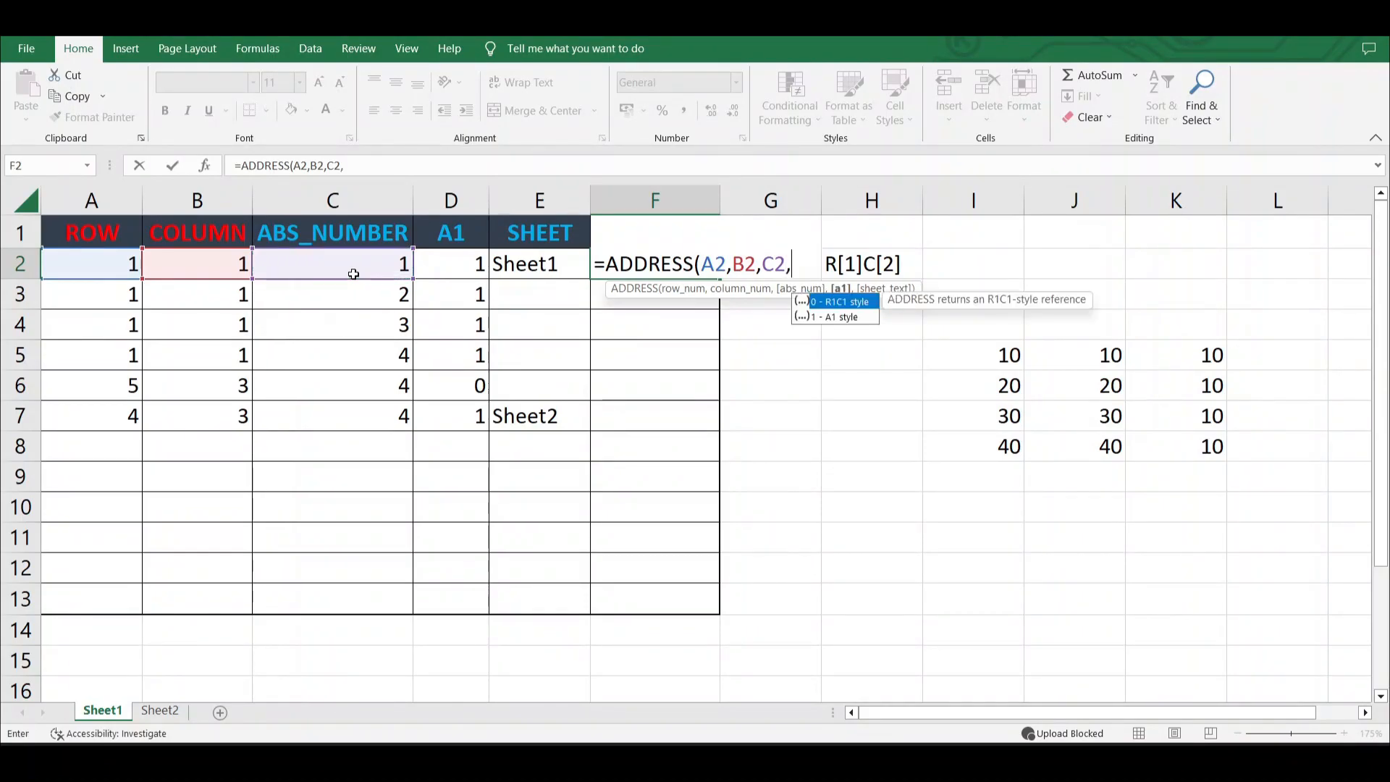
click(473, 272)
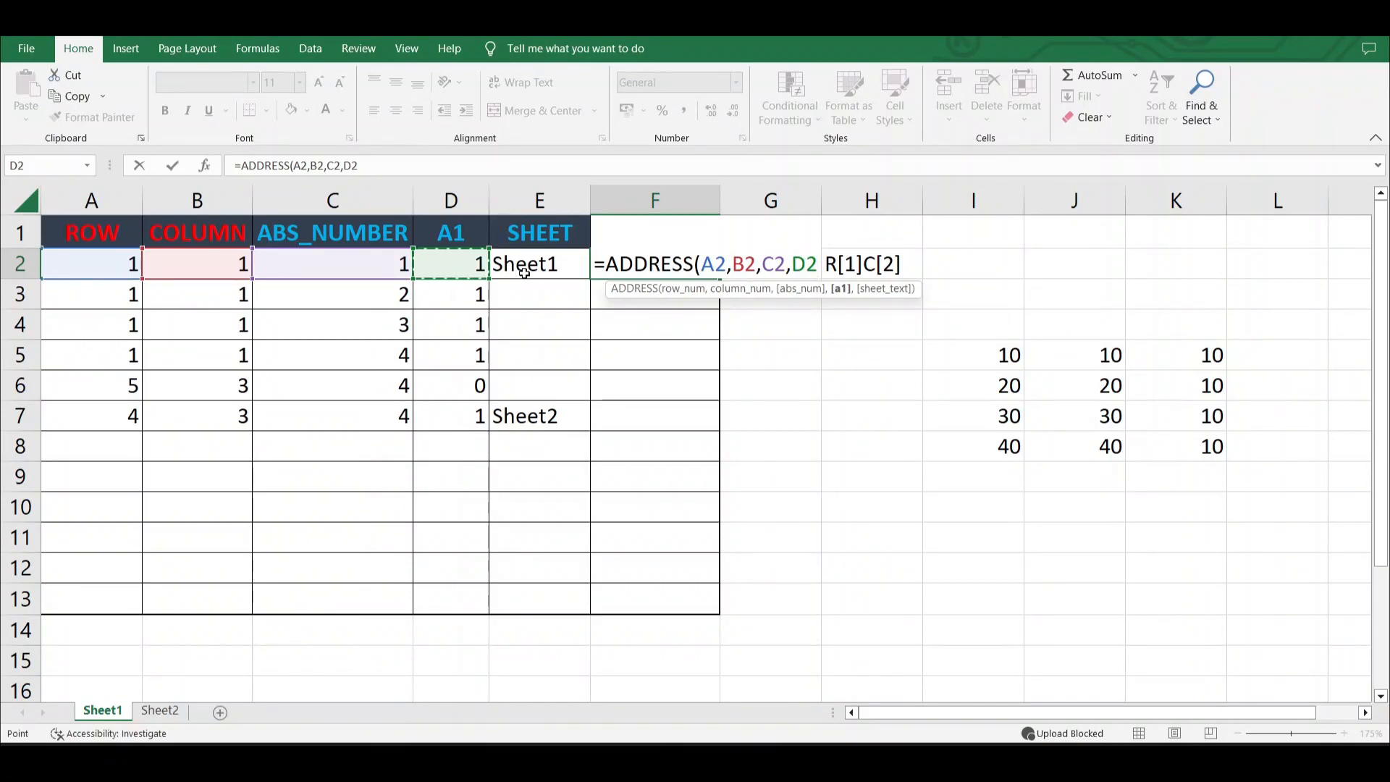
text(,)
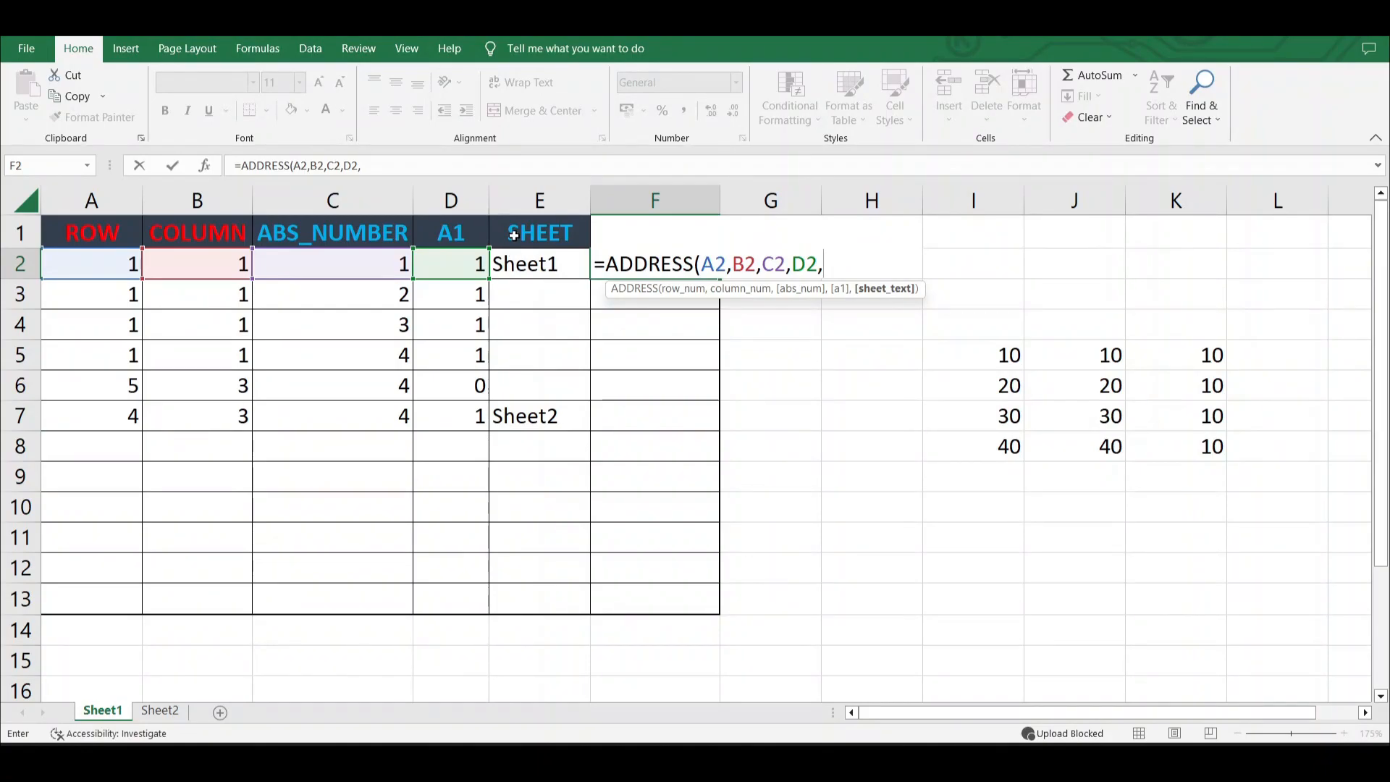
key(BackSpace)
text())
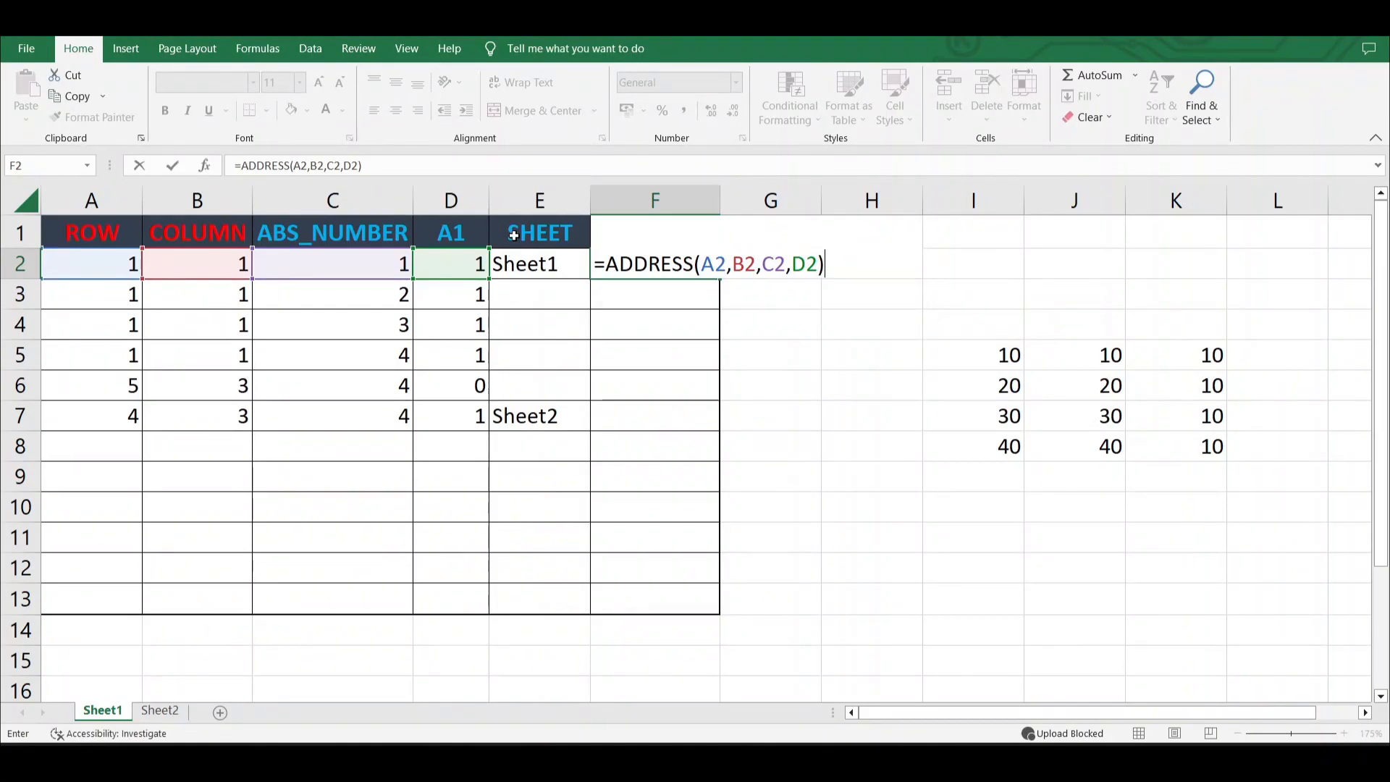
key(Return)
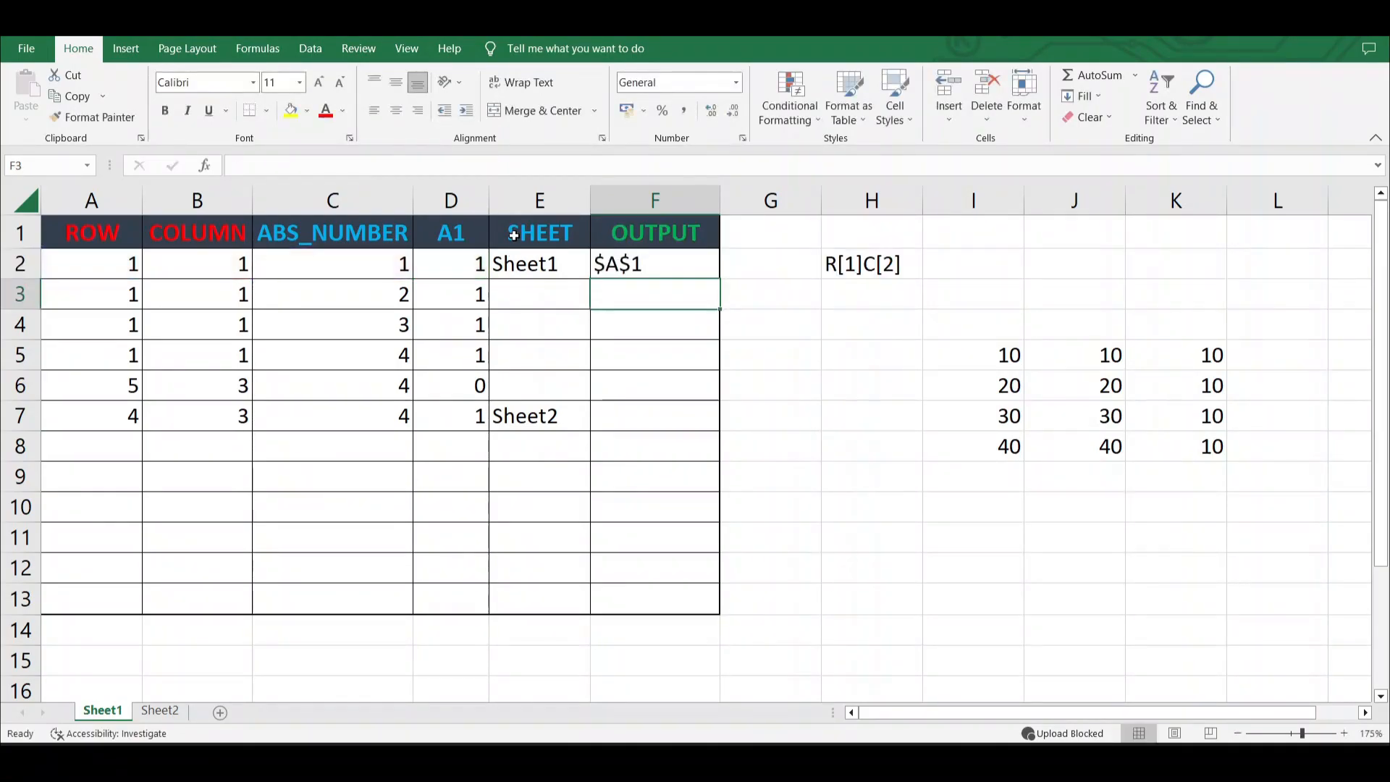
Fill the ADDRESS formula from F2 down to F6 in the OUTPUT column.
click(651, 265)
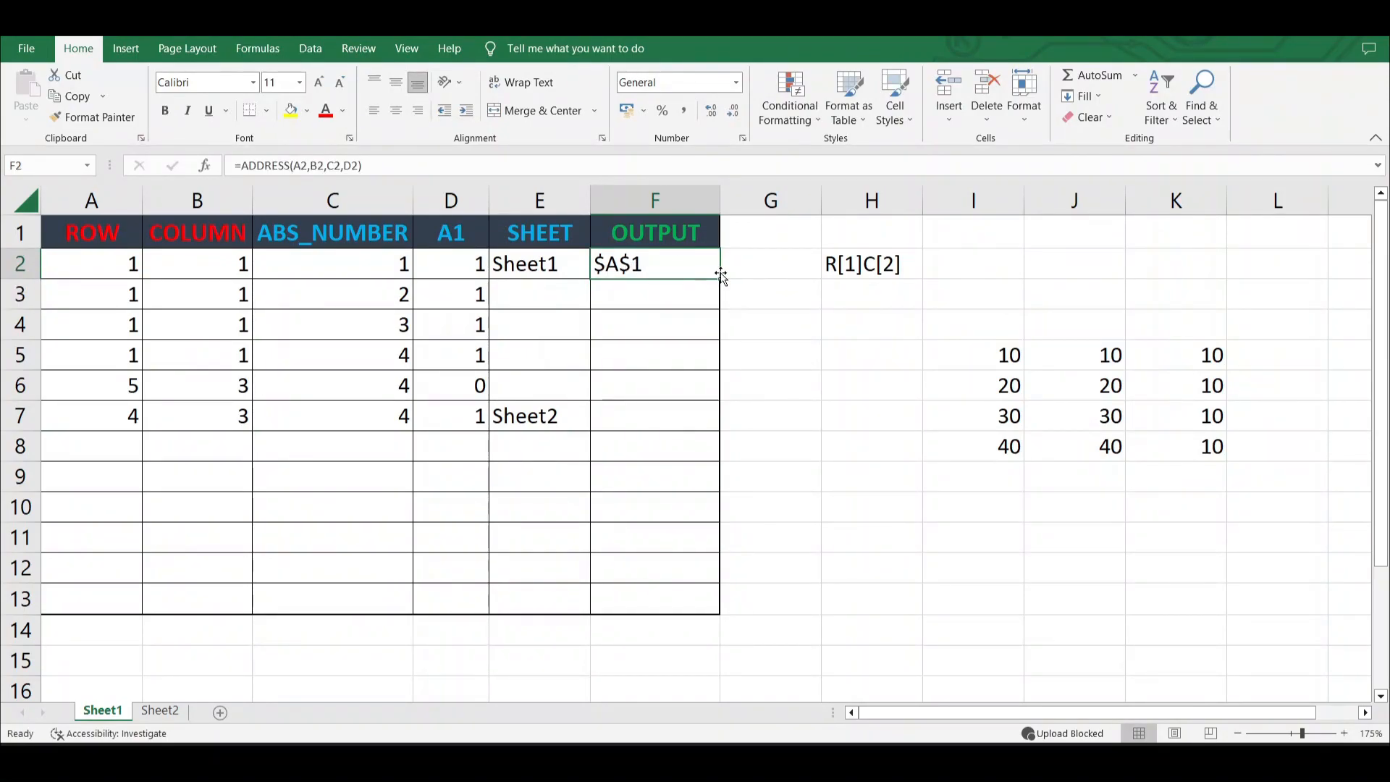
drag(719, 281, 717, 404)
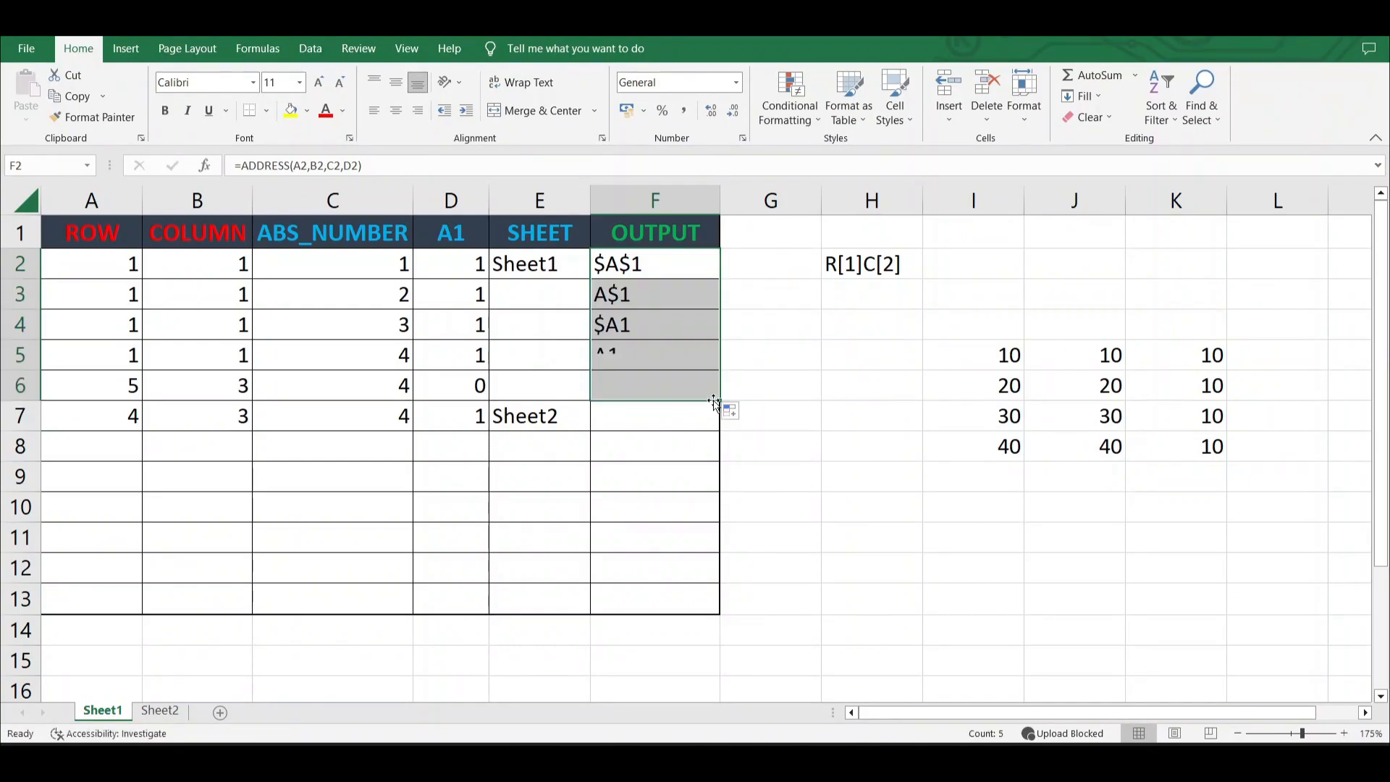
Review the ADDRESS formulas in F3 through F6 against the ABS_NUMBER value of row 3.
click(660, 303)
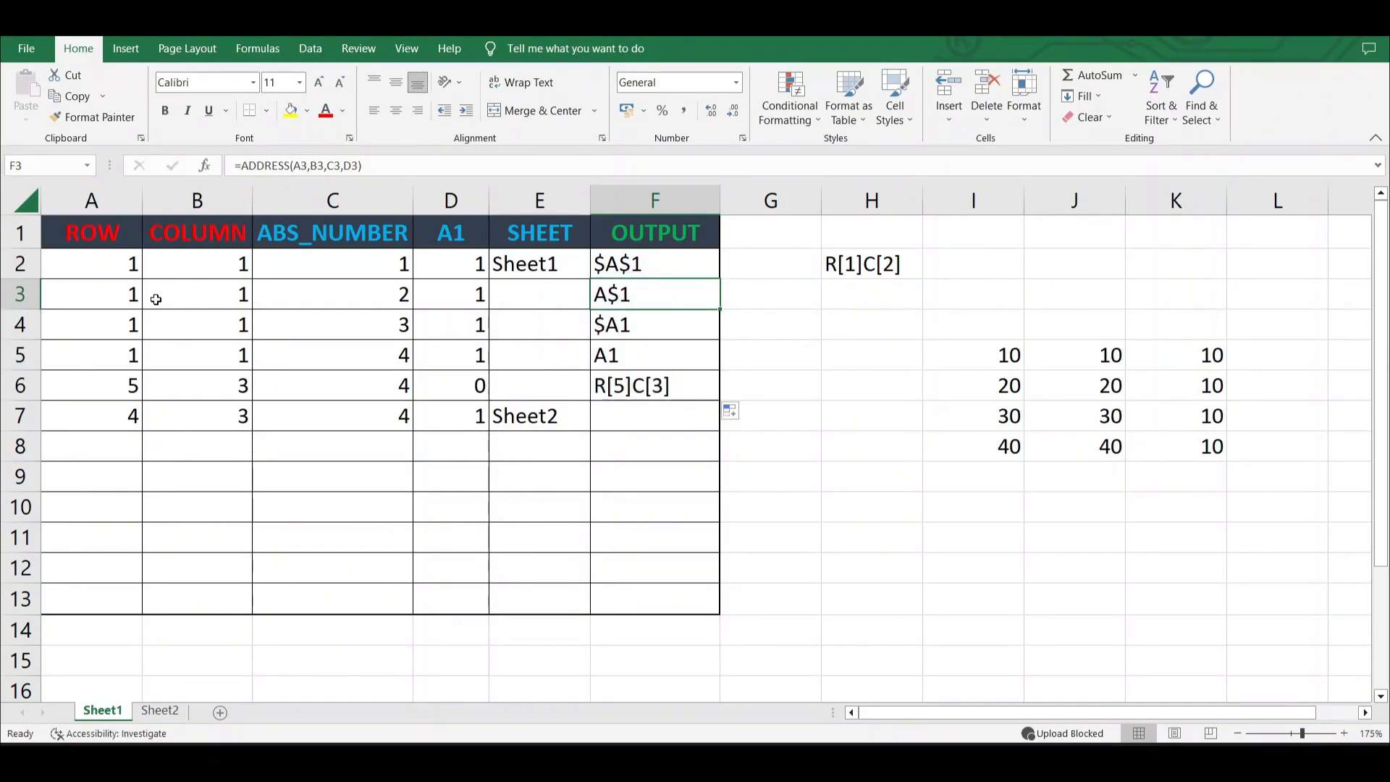
click(368, 291)
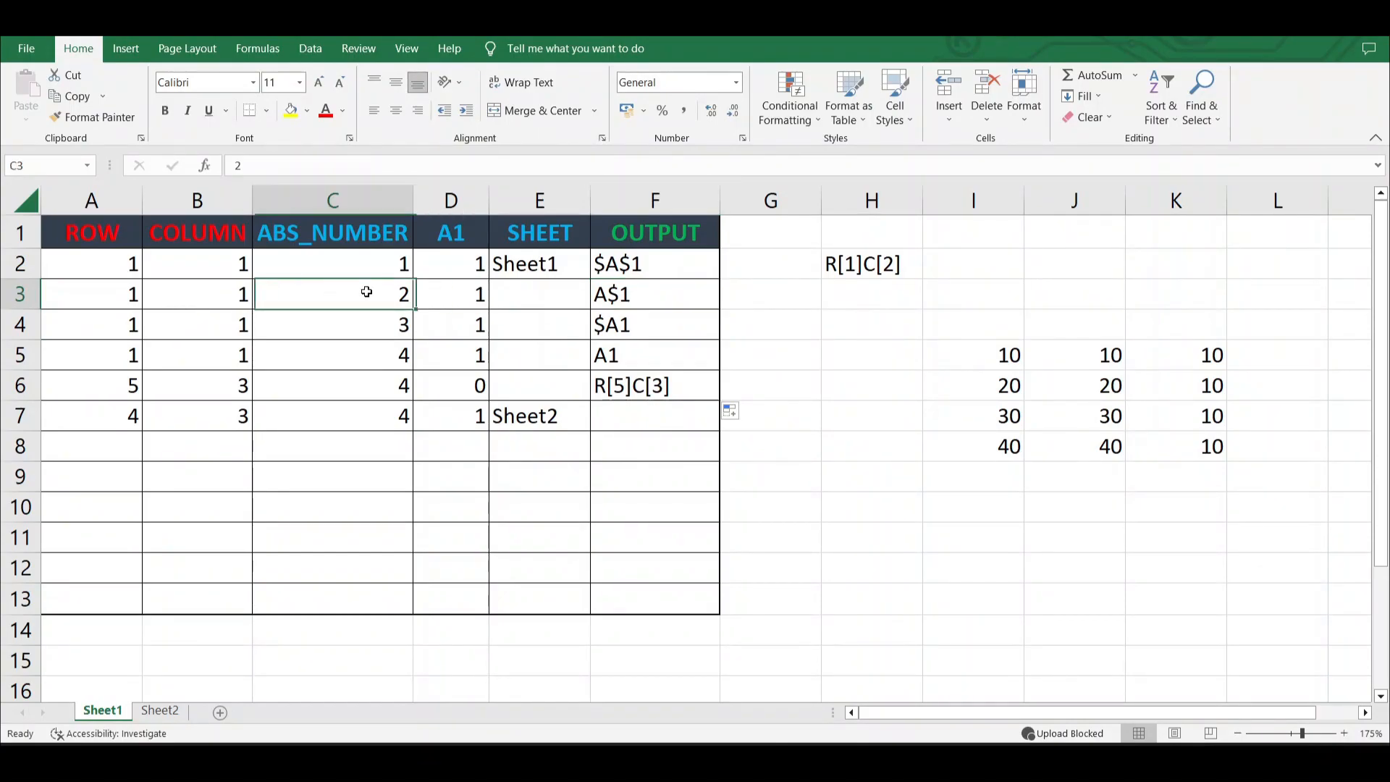
click(646, 295)
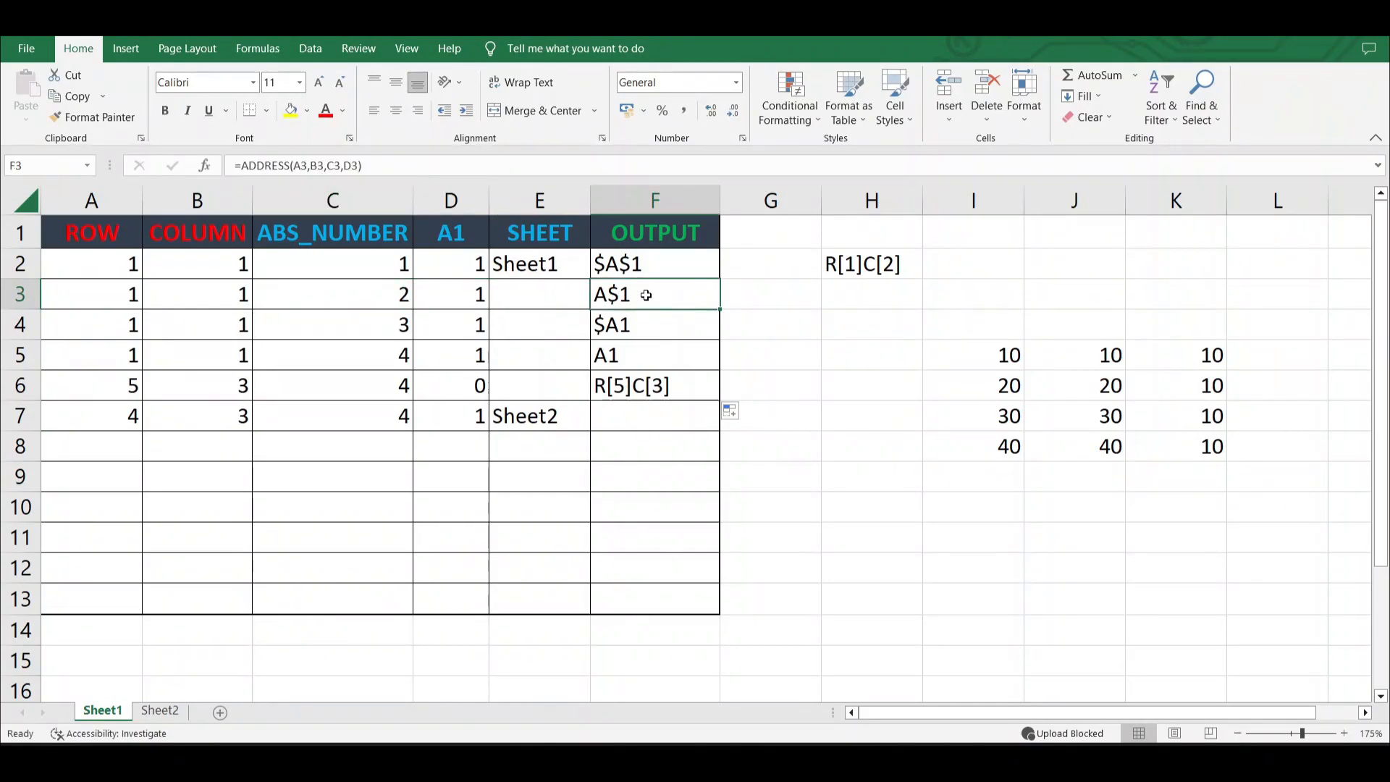
click(641, 327)
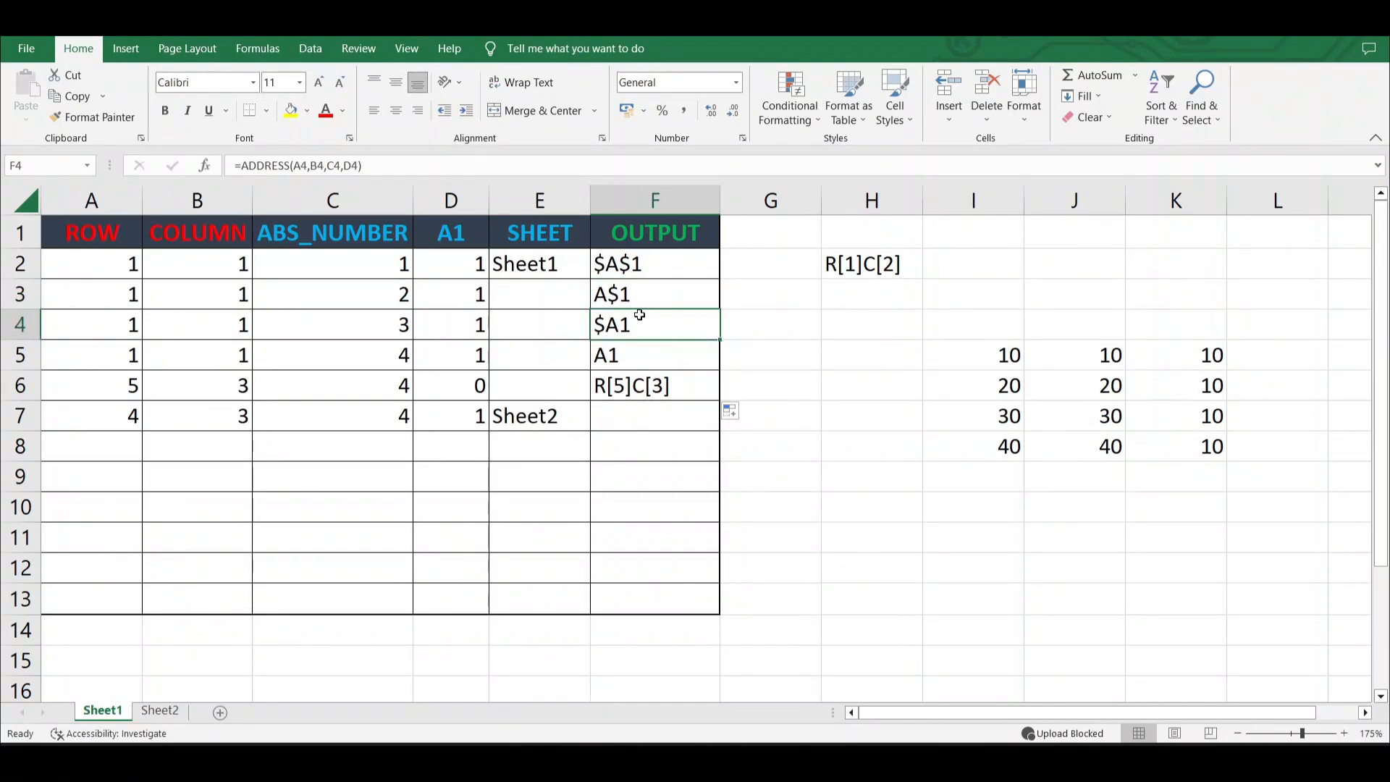
click(635, 357)
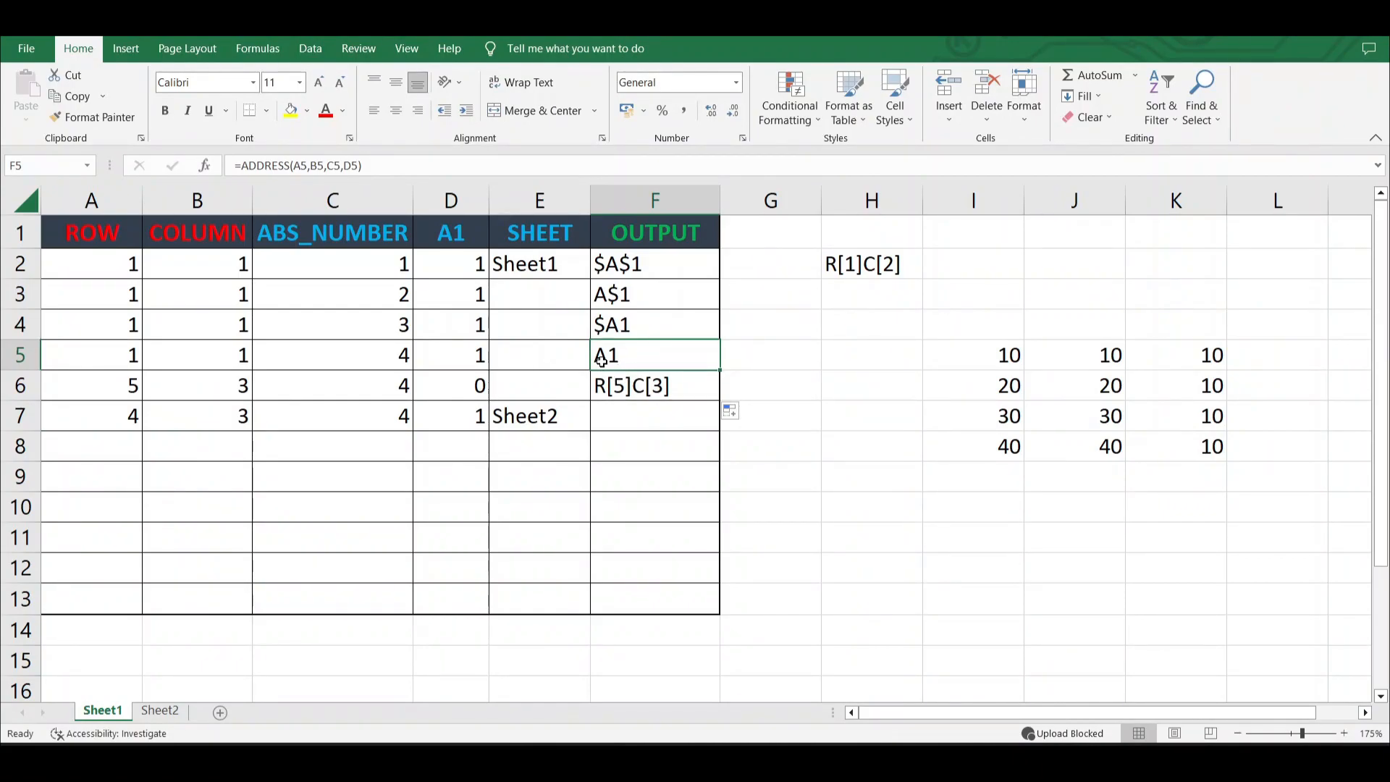
click(650, 391)
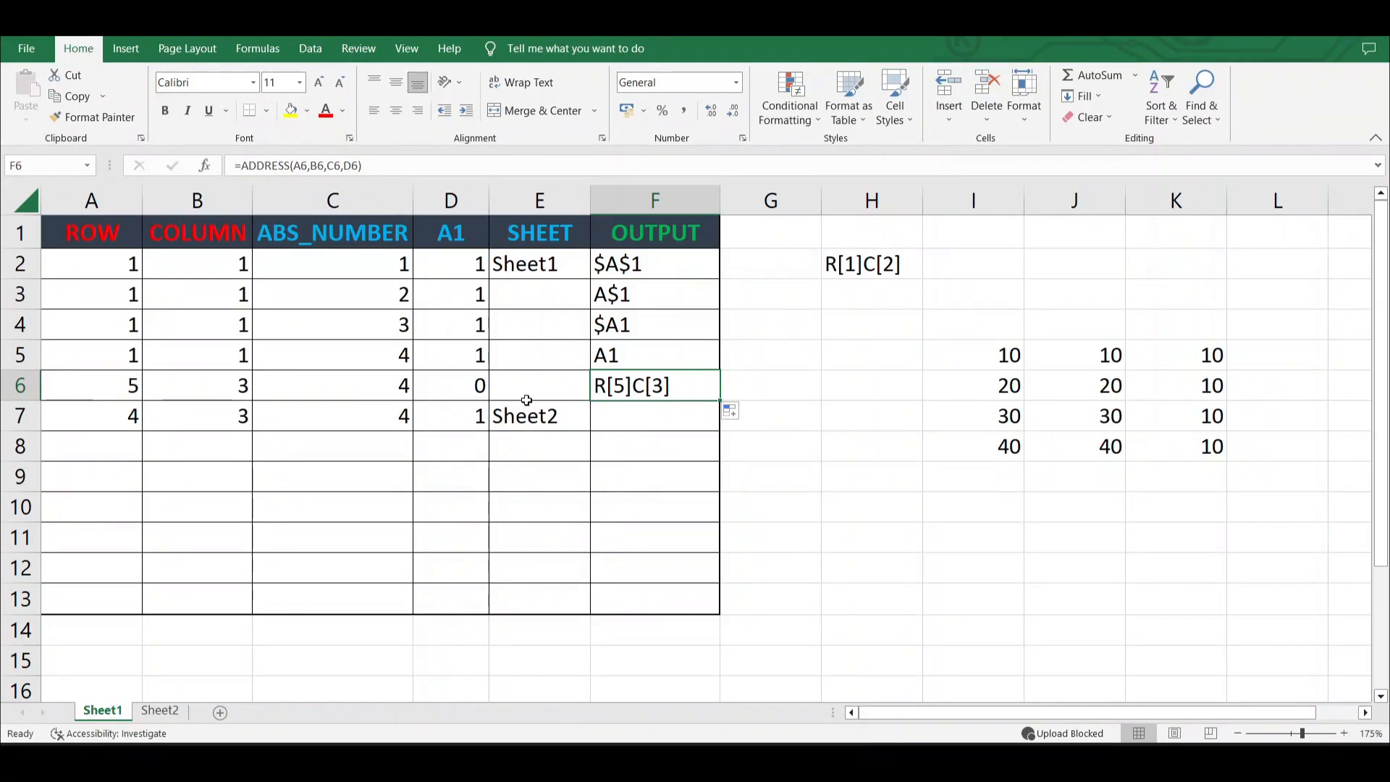
Set the COLUMN value in B6 to 2 and check the R1C1-style output in F6.
click(238, 381)
text(2)
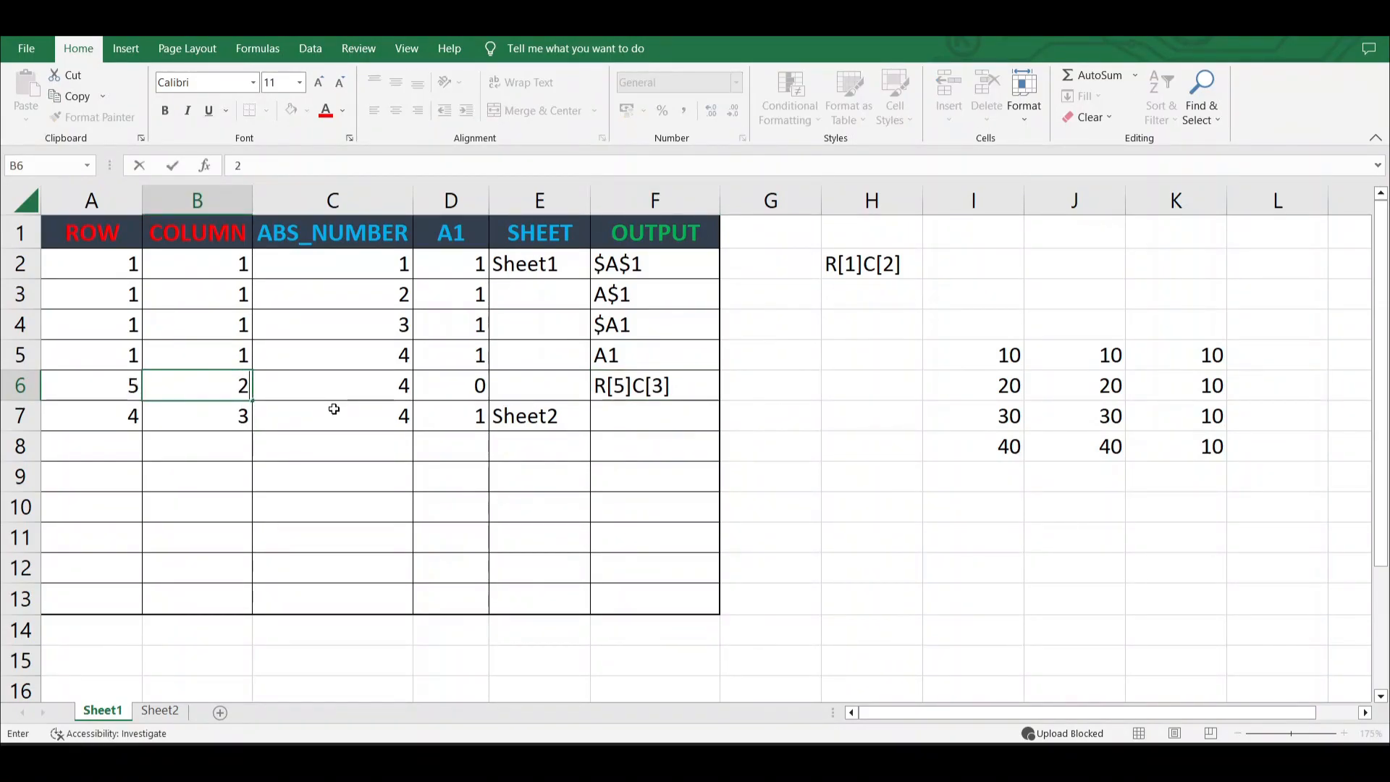
click(661, 413)
click(670, 383)
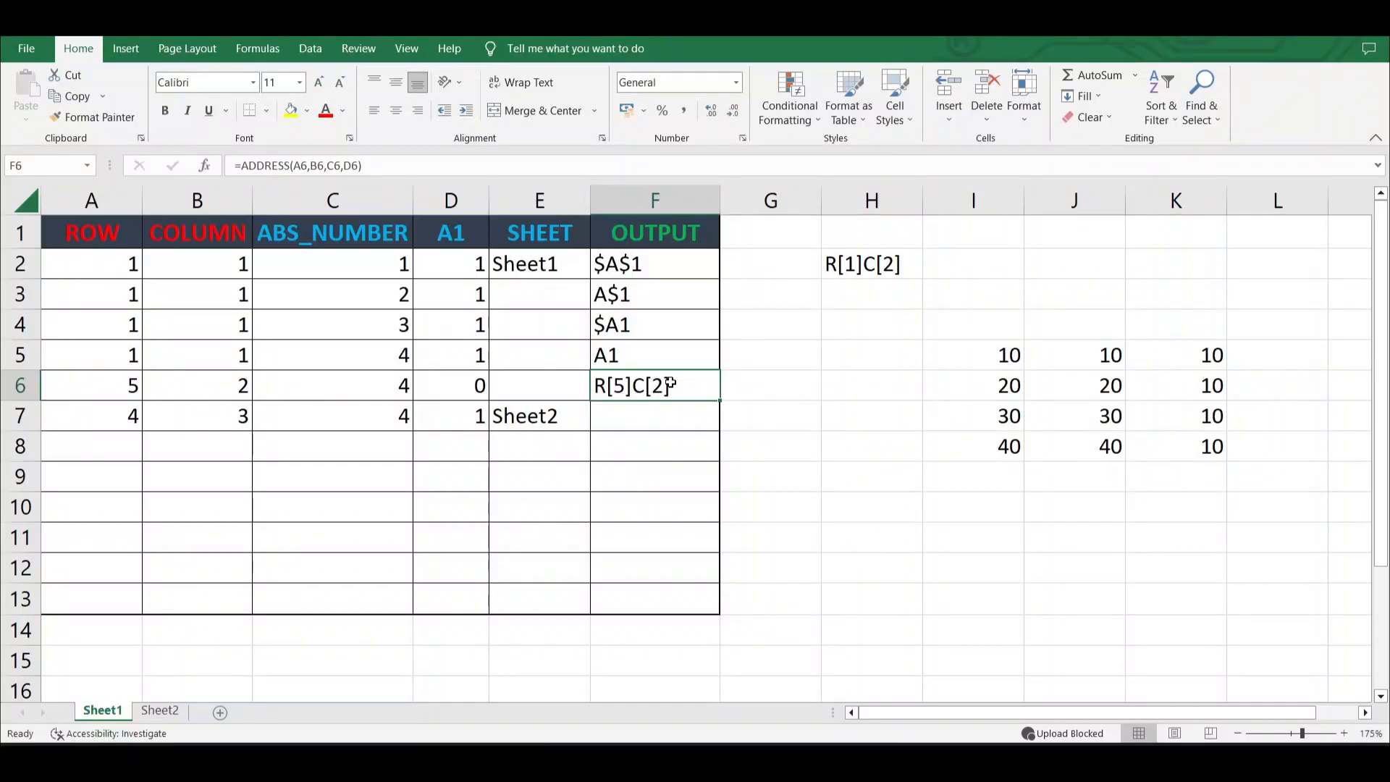
Start an ADDRESS formula in F7 with A7 as the row number and B7 as the column number.
click(623, 412)
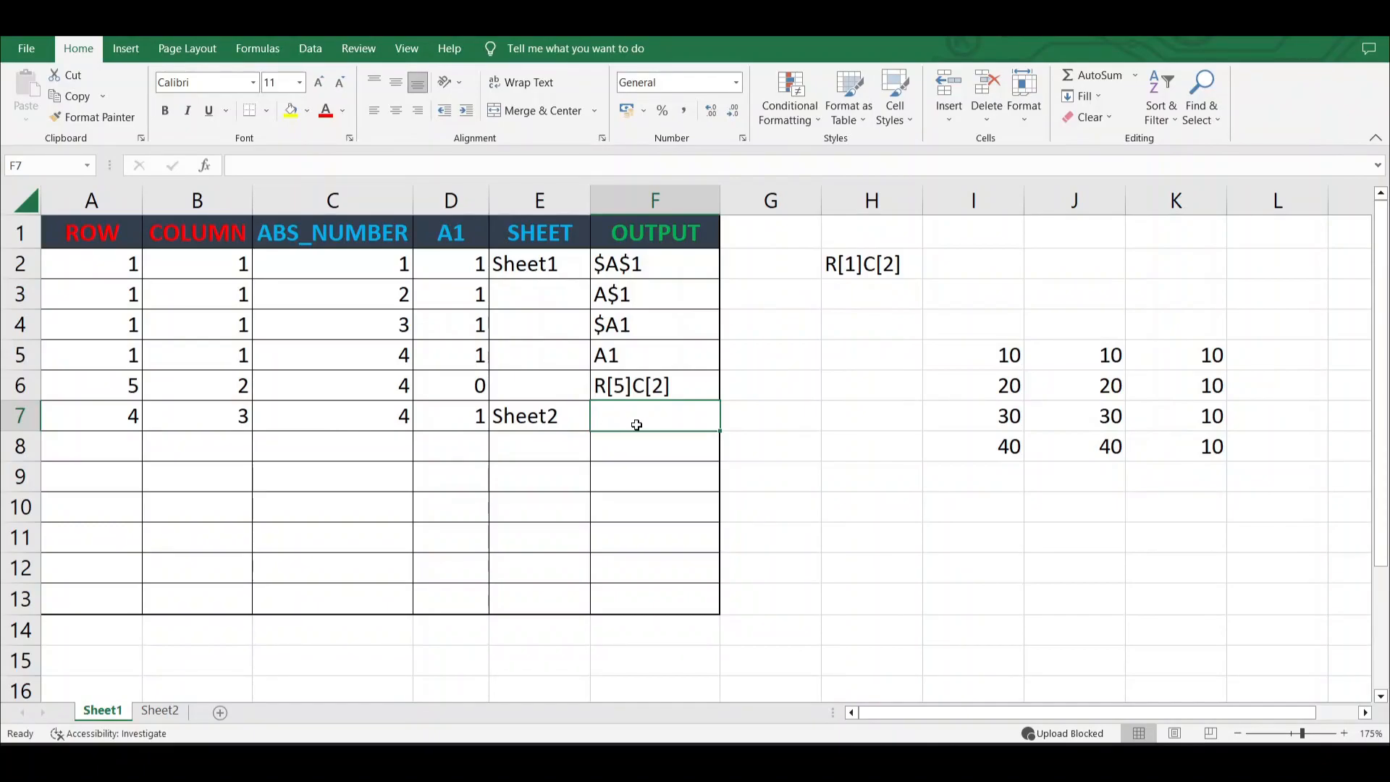
text(=addre)
key(Tab)
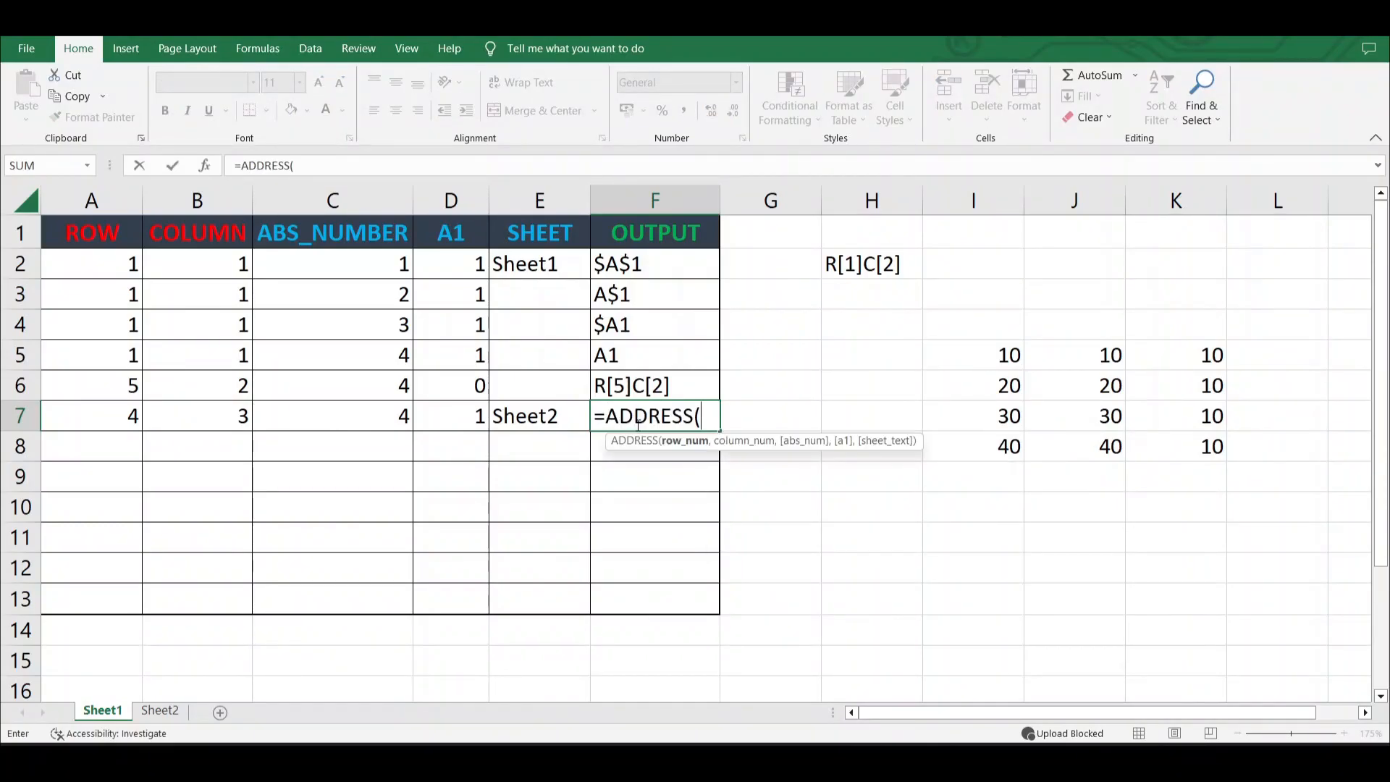
click(97, 416)
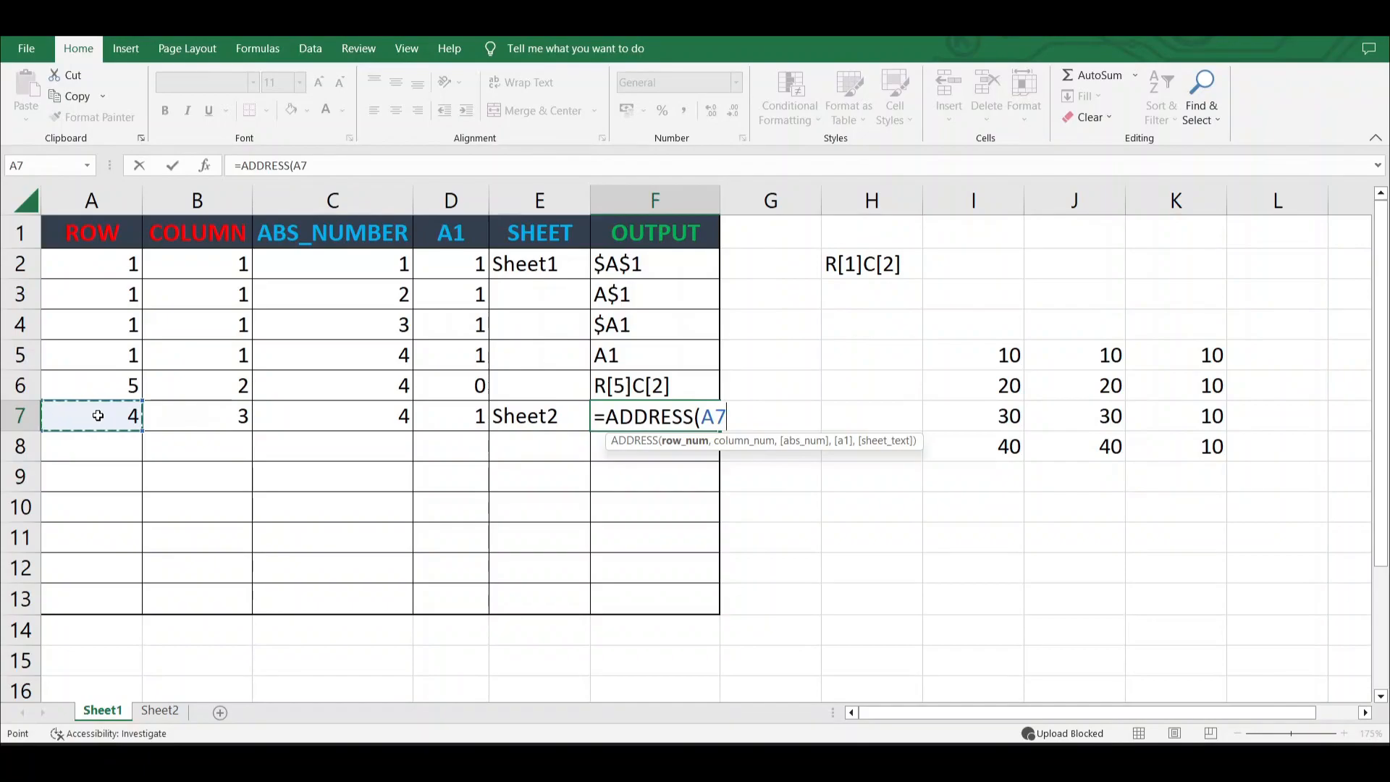
text(,)
click(187, 414)
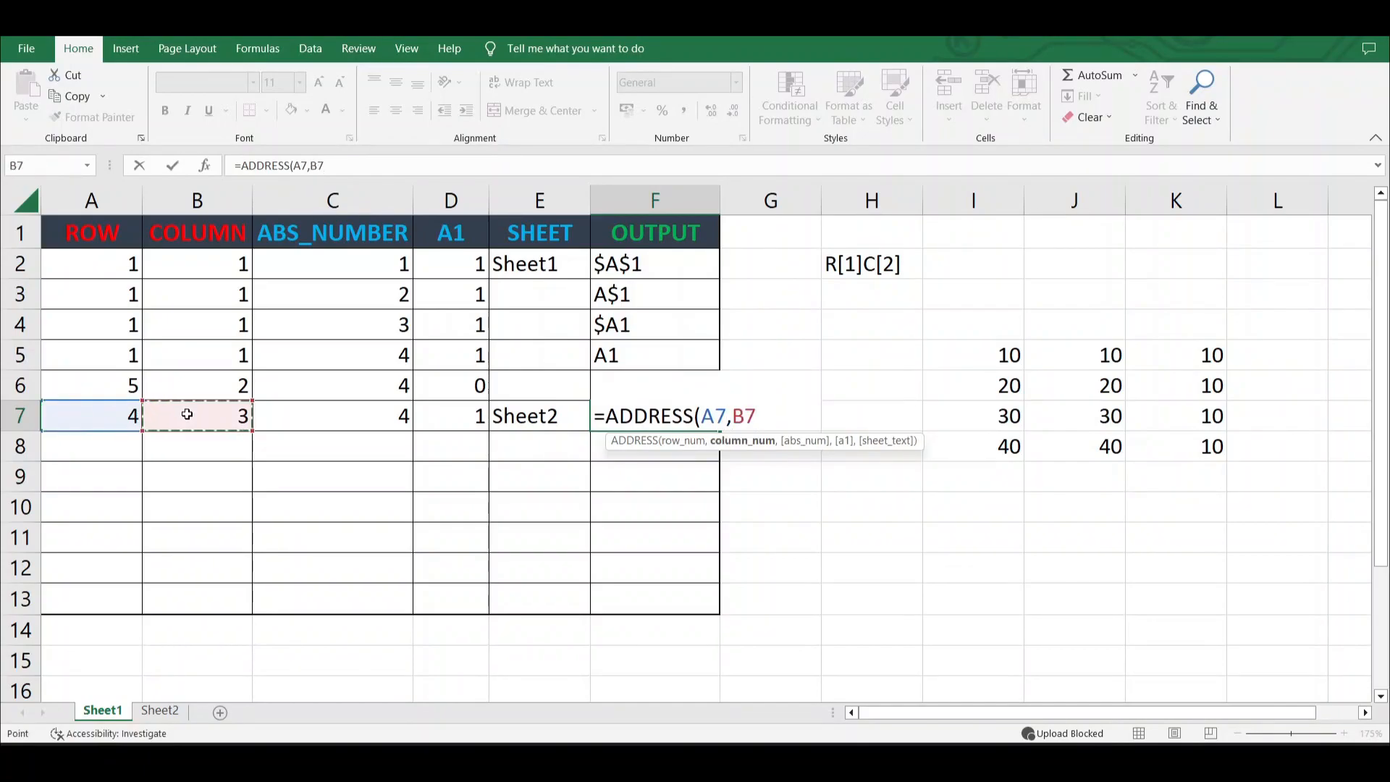
text(,)
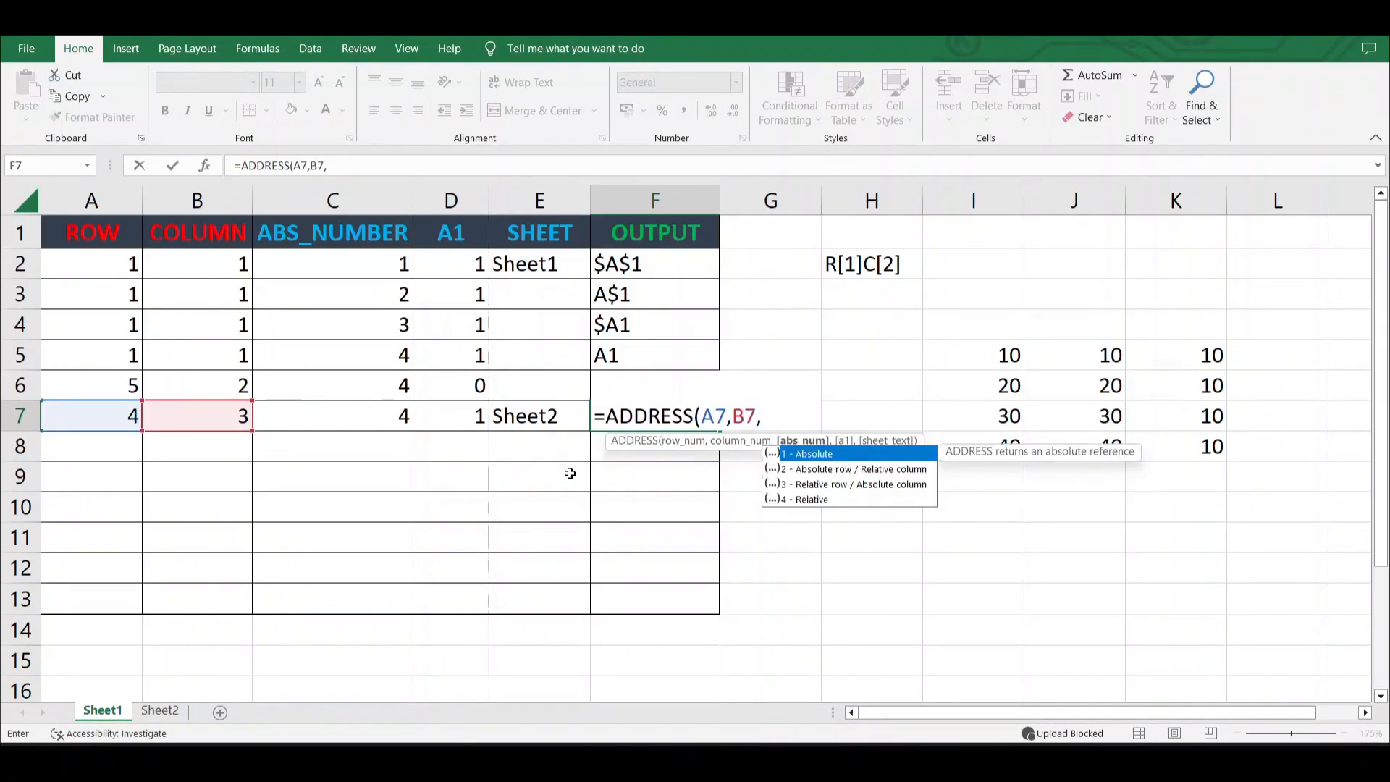
Complete the F7 formula as =ADDRESS(A7,B7,C7,D7,E7), with C7 as abs_num, D7 as a1 and E7 as the sheet text.
click(389, 412)
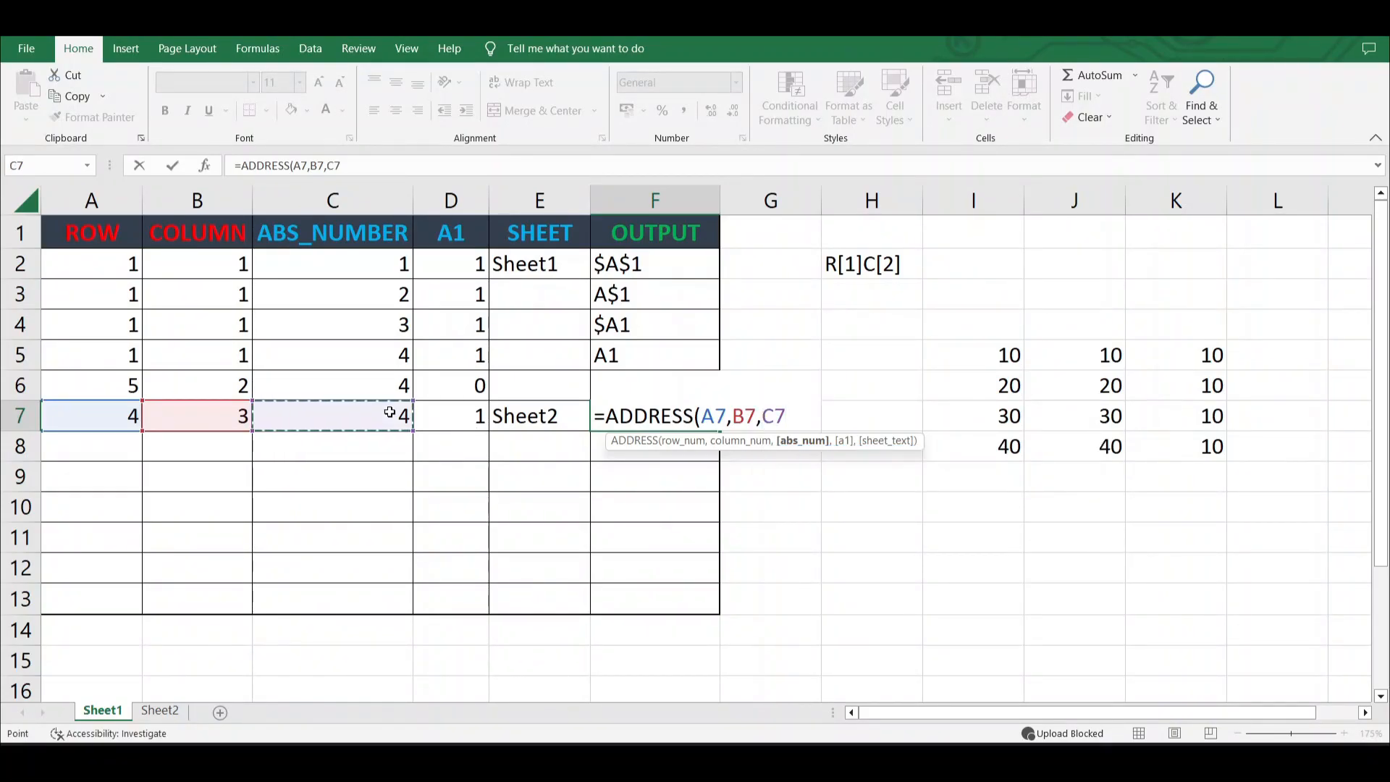
text(,)
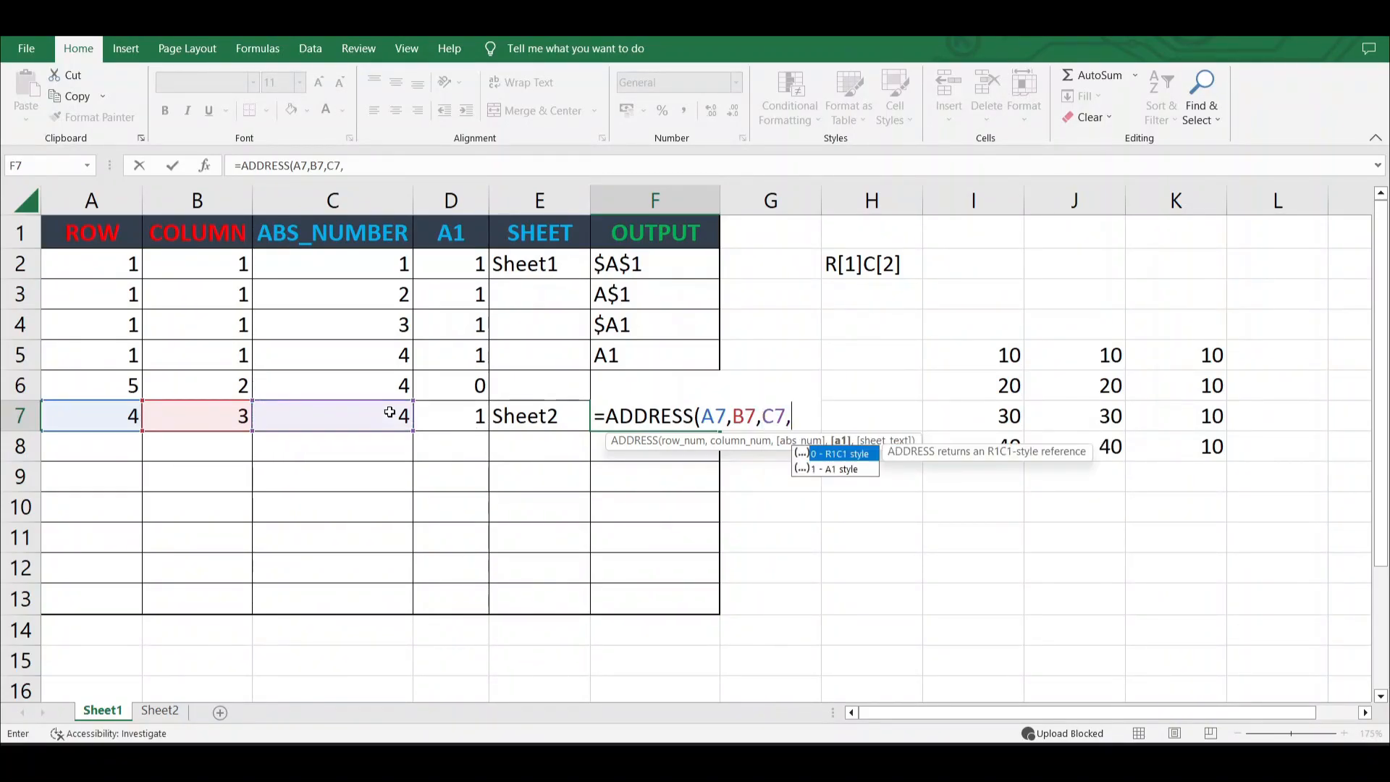
click(435, 423)
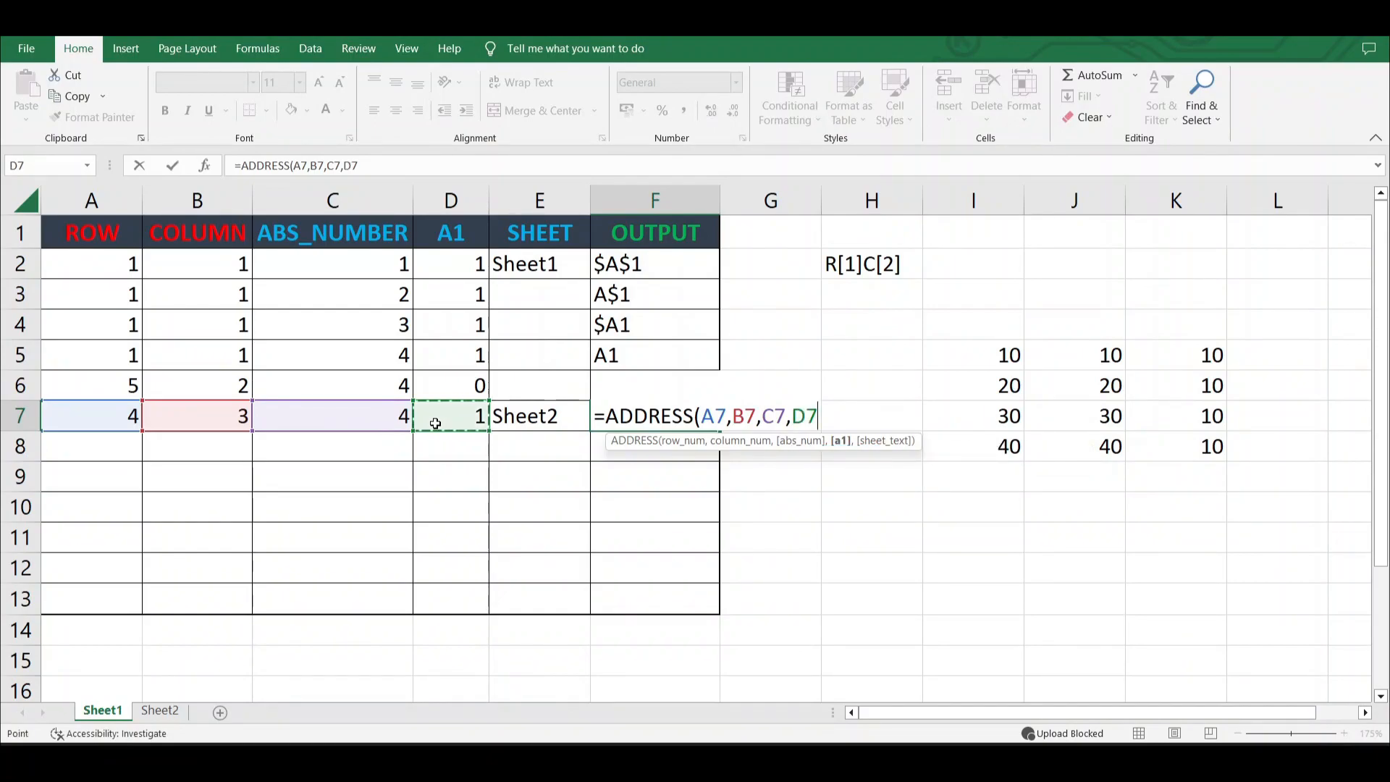
text(,)
click(517, 424)
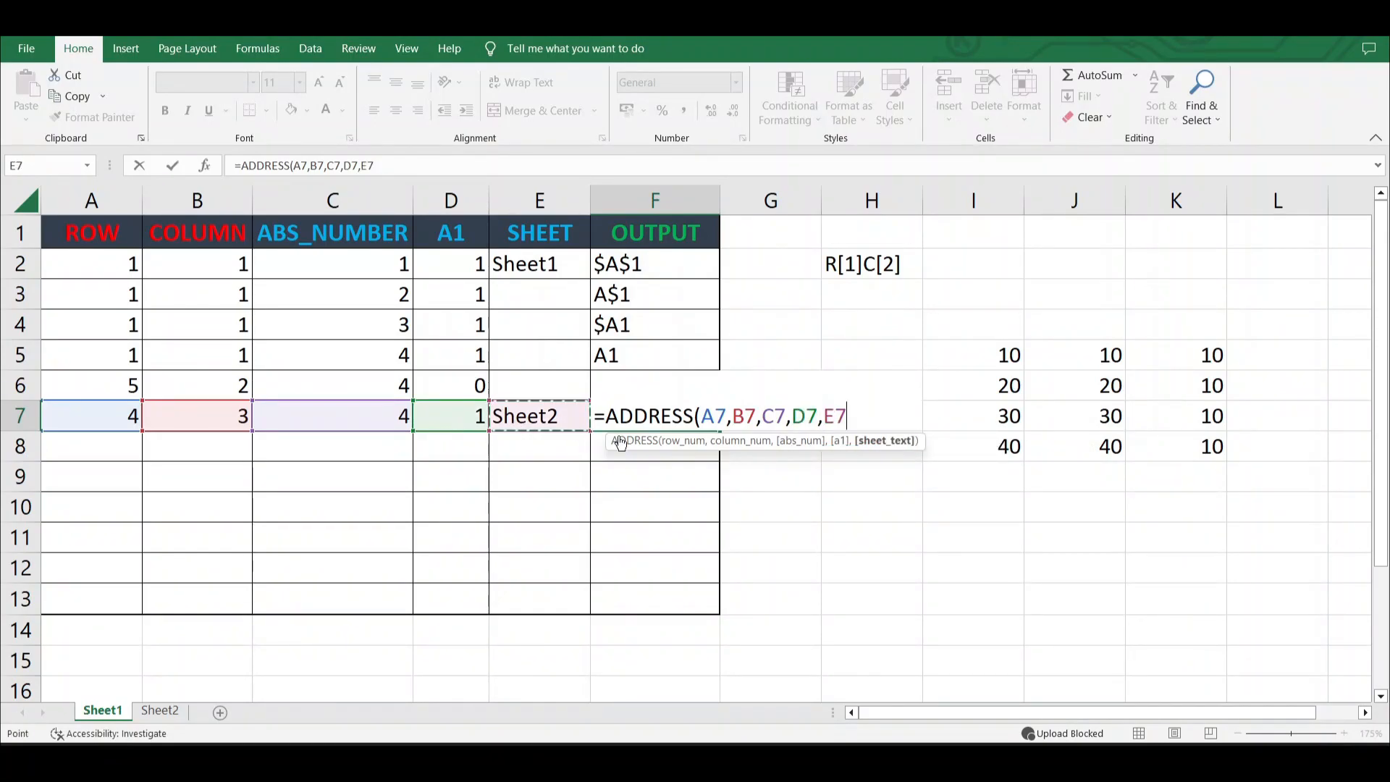
key(Return)
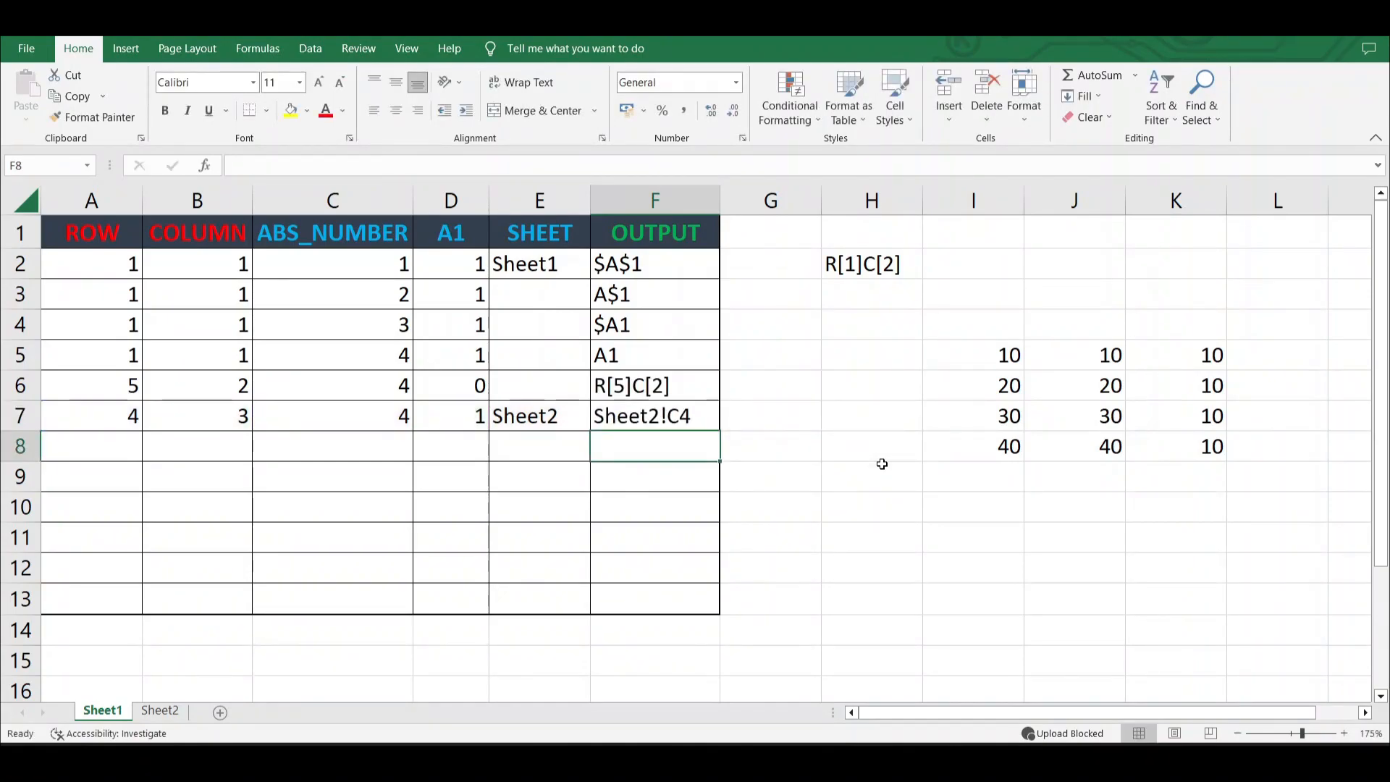
Inspect the F7 output, locate the matching cell C4 on Sheet2, and return to Sheet1.
click(681, 418)
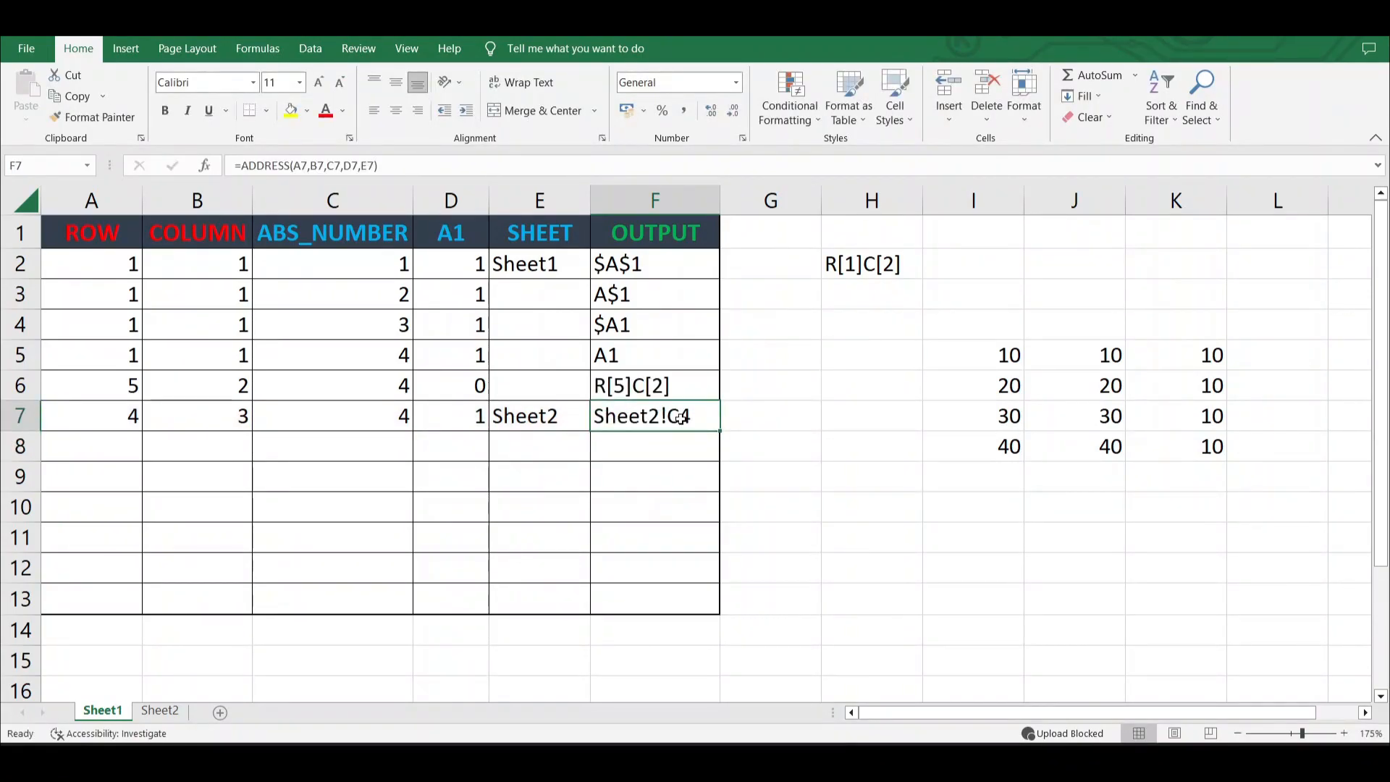
click(158, 711)
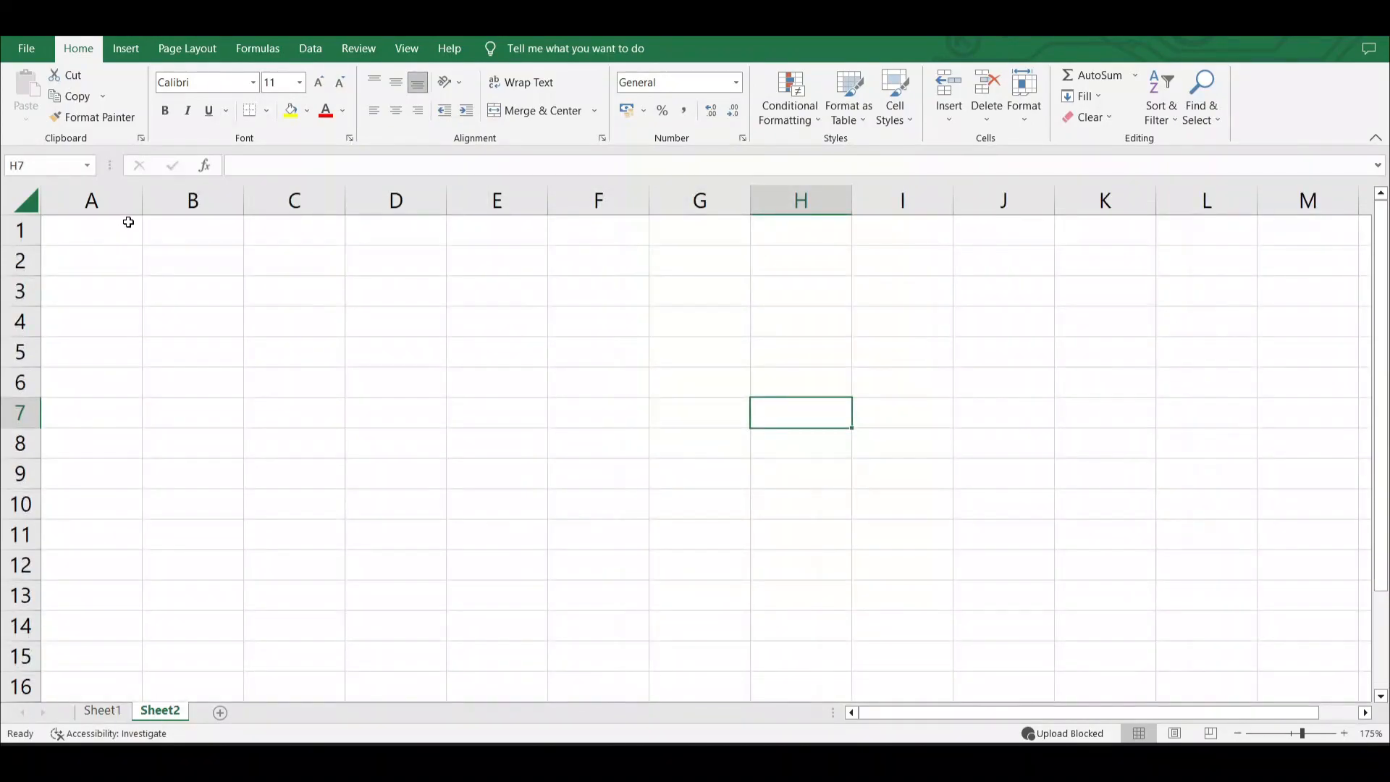
click(34, 322)
click(286, 323)
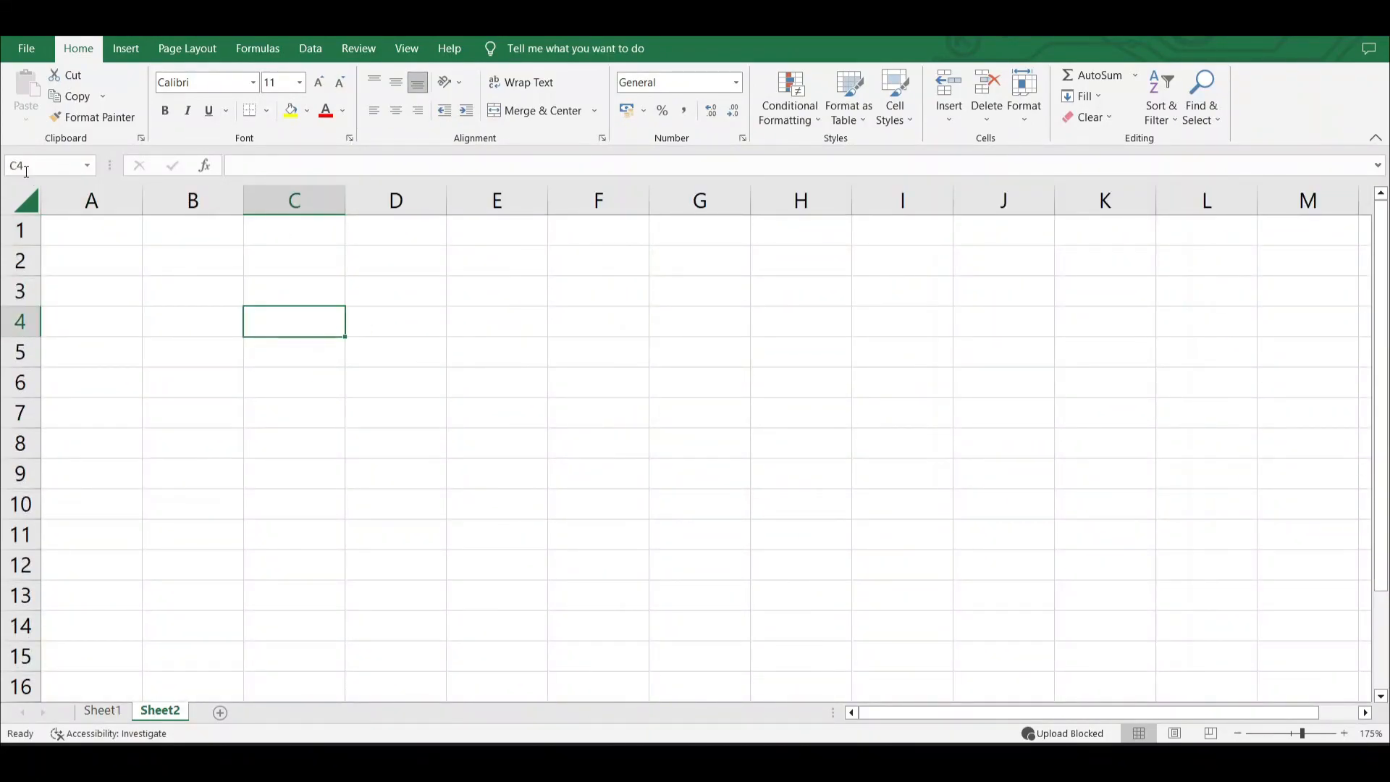
click(102, 711)
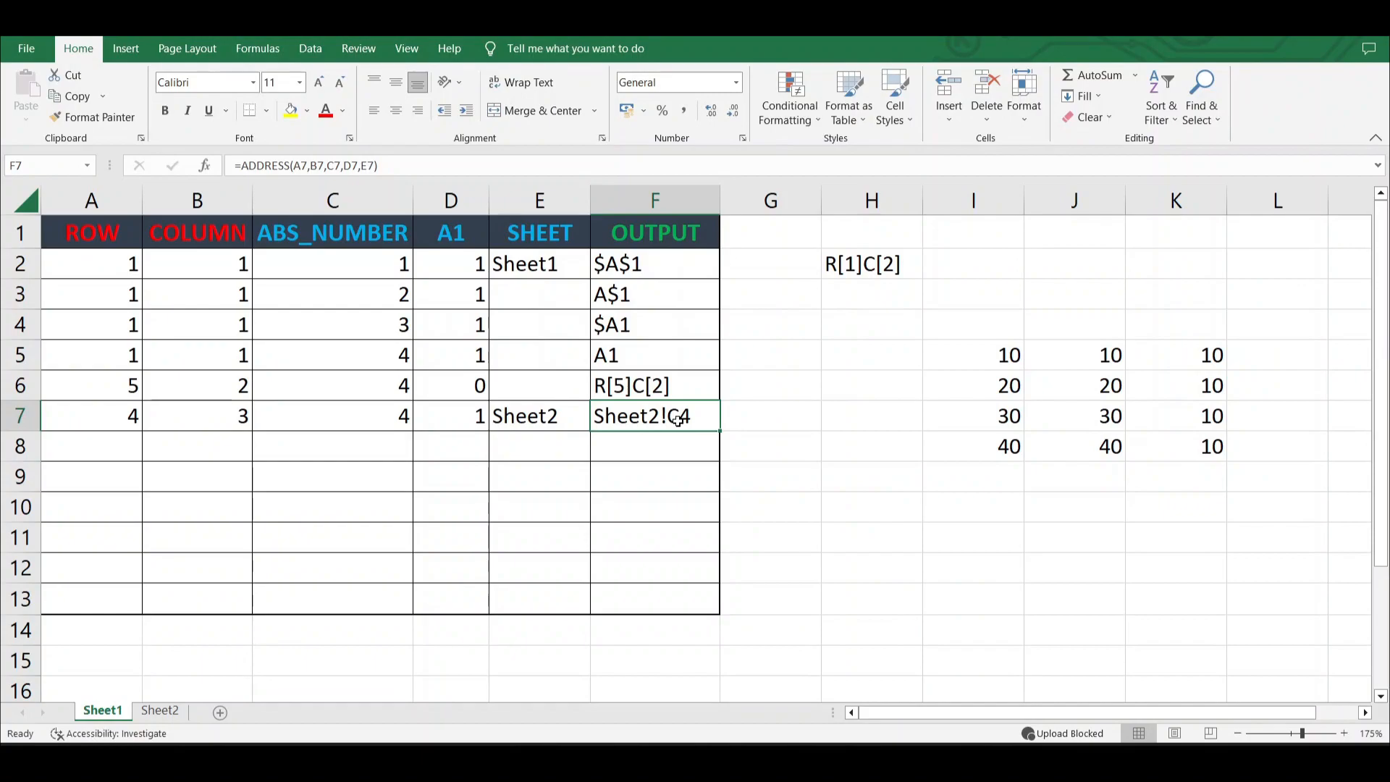
Enter 60 in cell E4 of Sheet2.
click(161, 713)
click(460, 320)
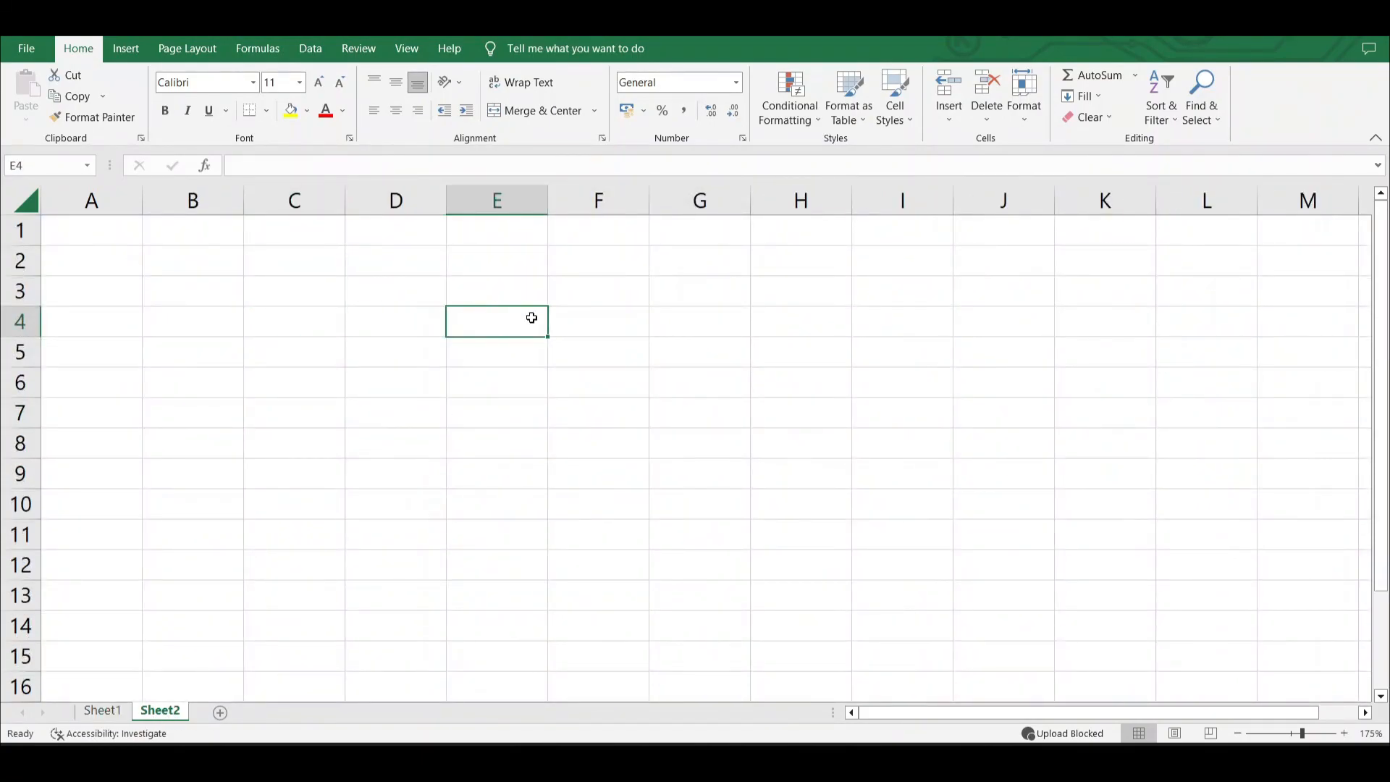
text(60)
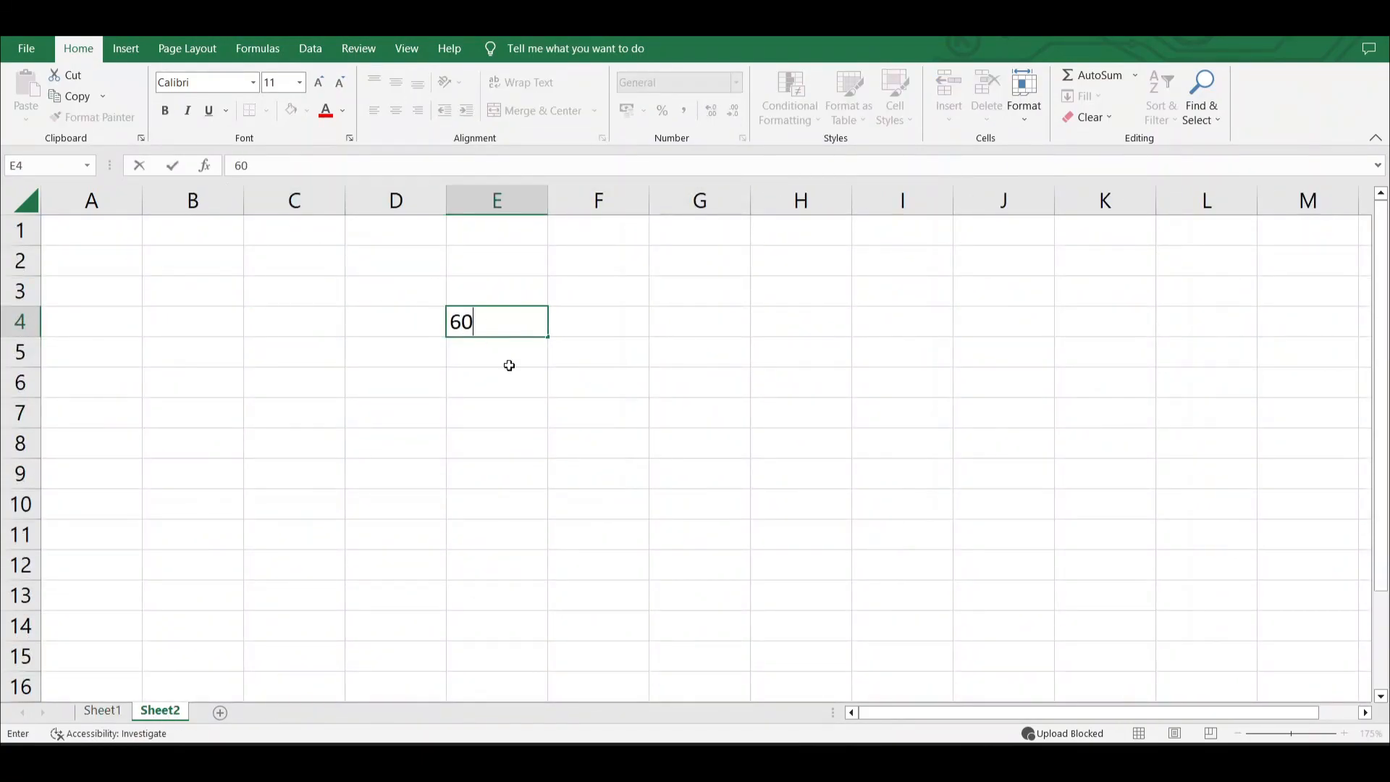
key(Return)
click(501, 318)
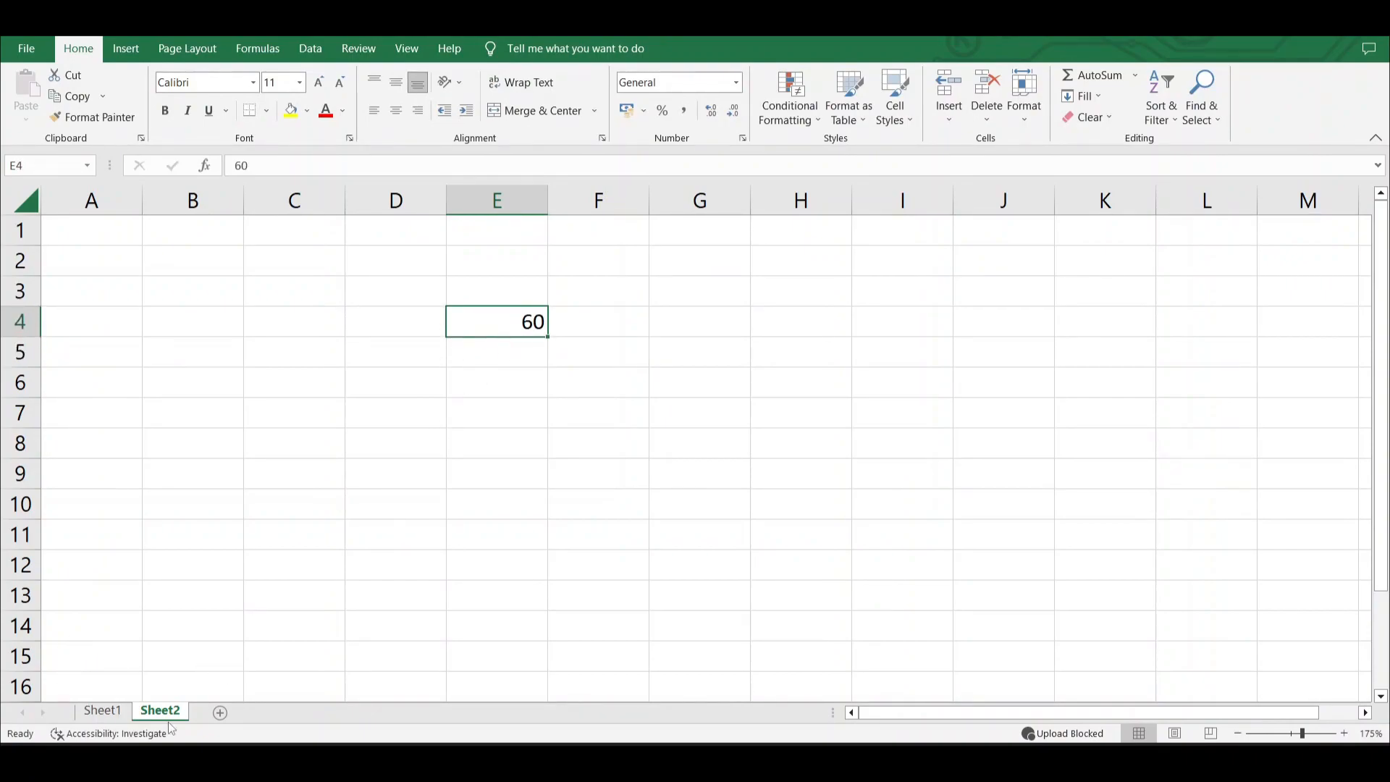
Enter the cross-sheet reference =Sheet2!E4 in cell G9 of Sheet1 and inspect it.
click(107, 711)
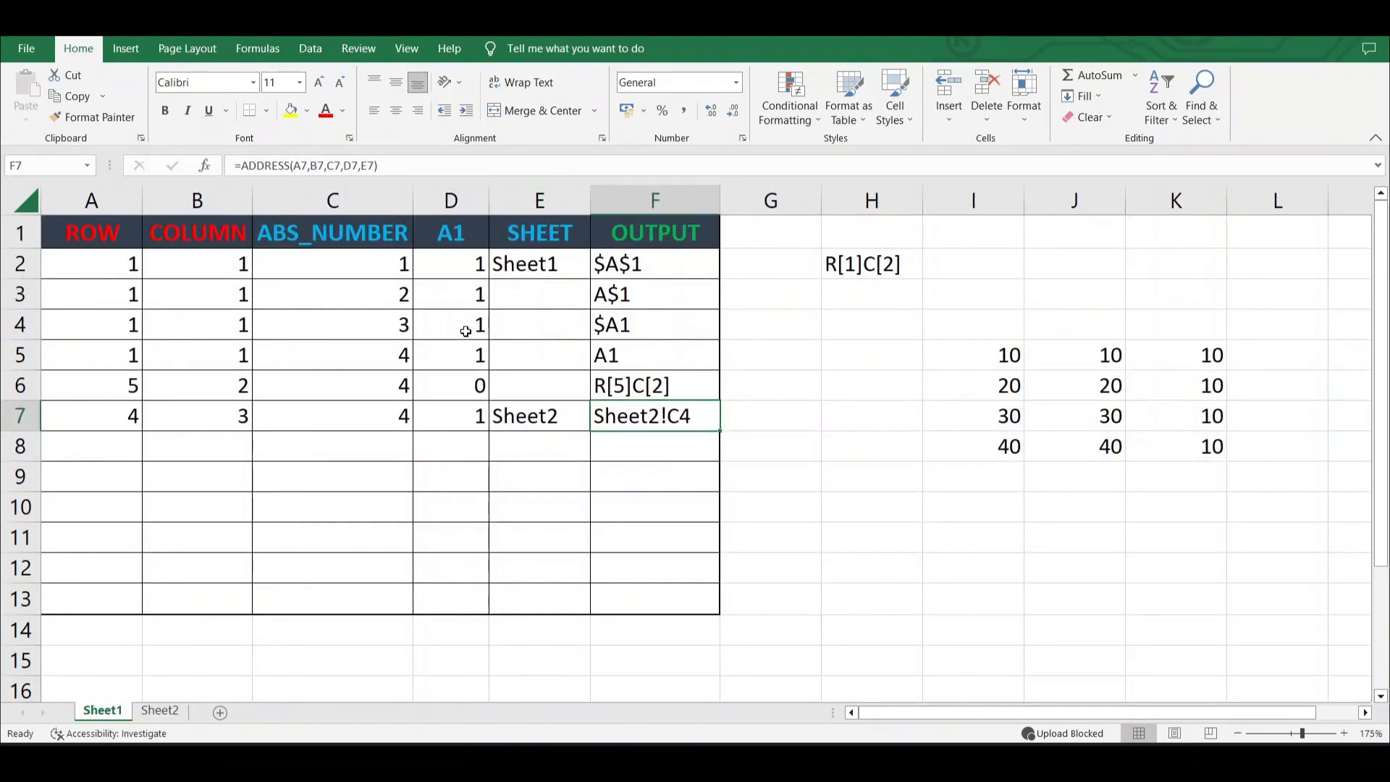
click(524, 331)
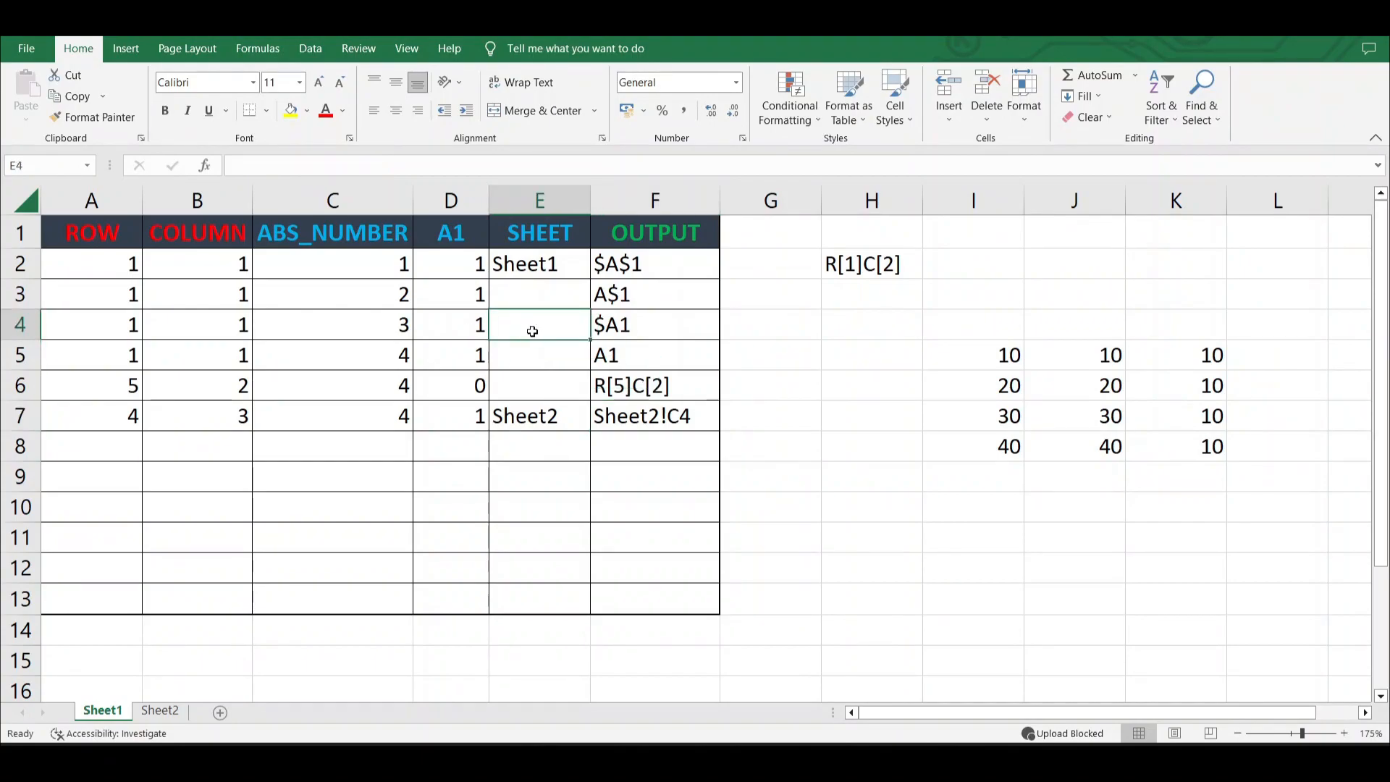
click(788, 512)
click(796, 474)
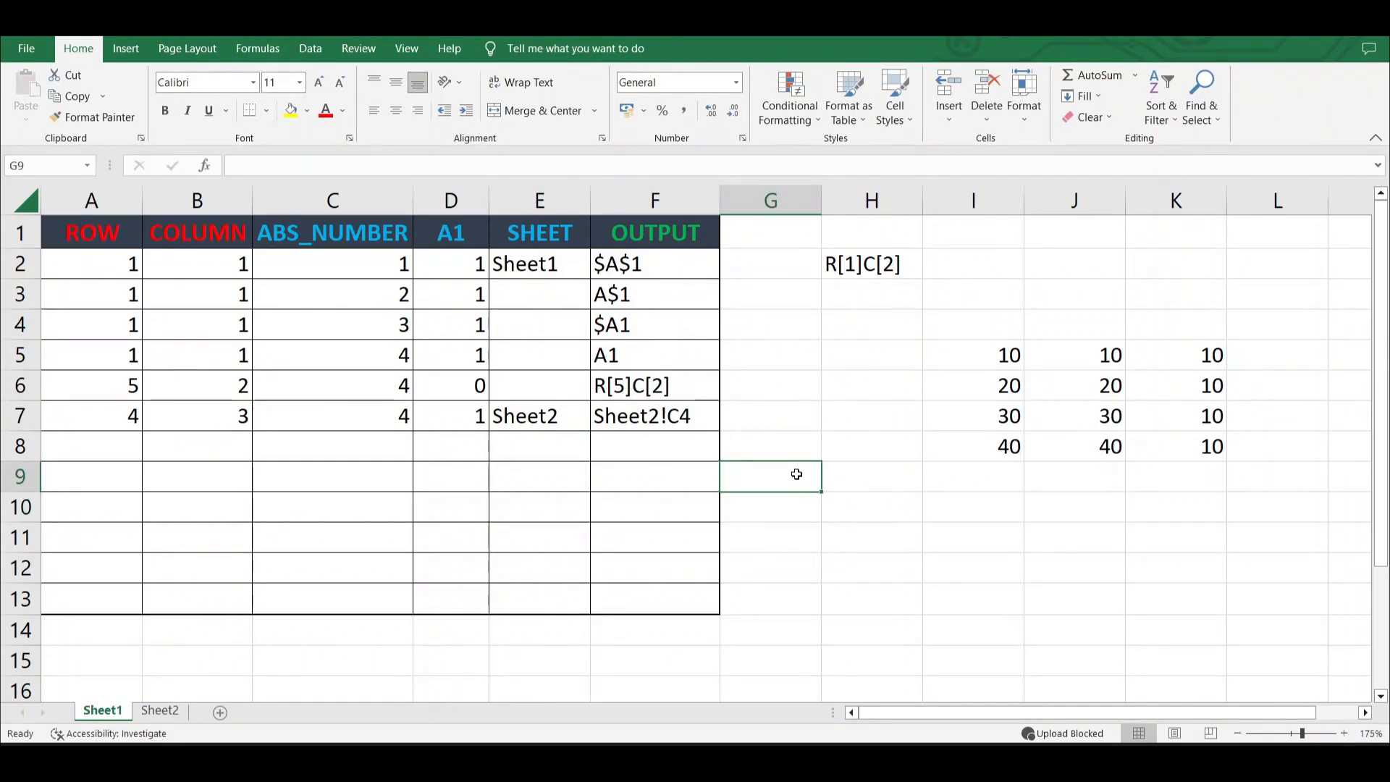
text(=Sheet2!)
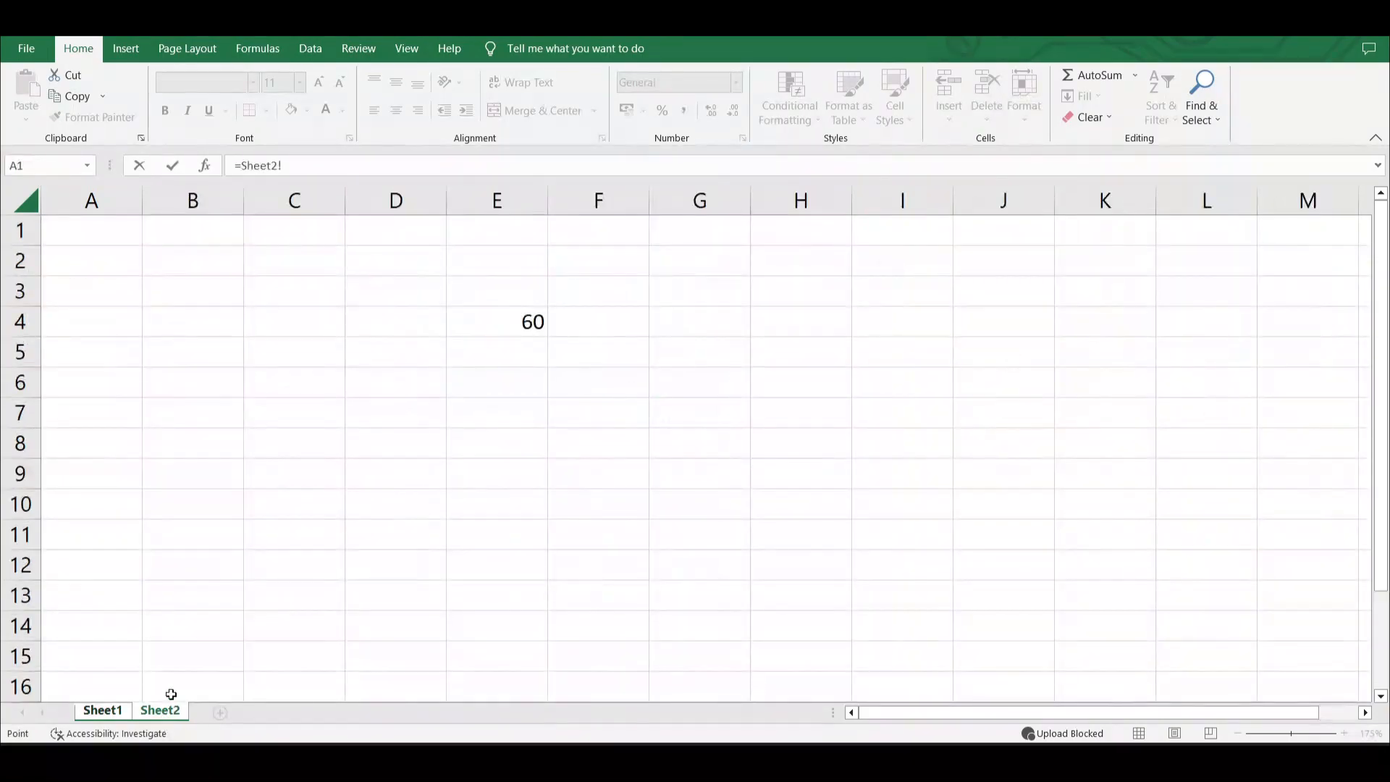
click(159, 710)
click(502, 321)
key(Return)
click(794, 477)
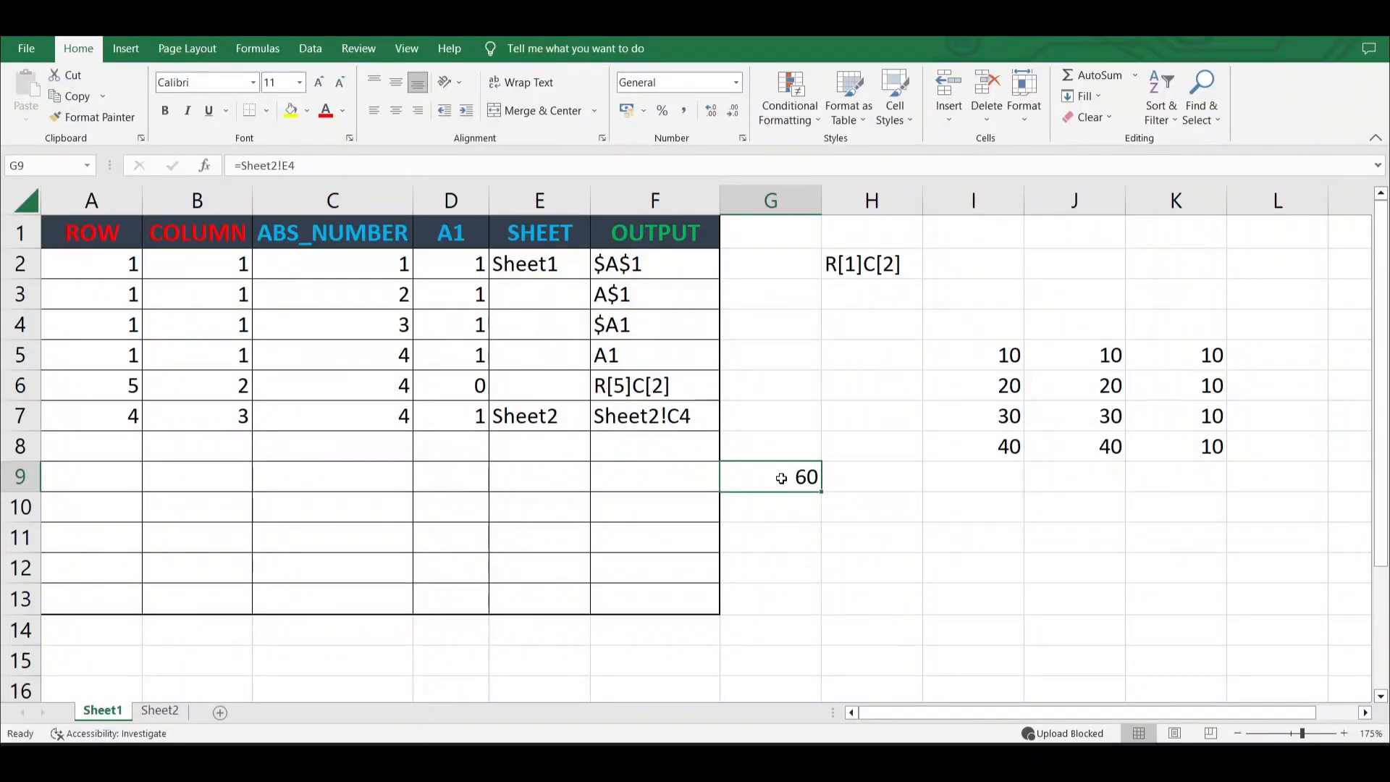
Examine the sample data in I5:K8, comparing the relative reference in column J with the absolute references in column K.
click(637, 473)
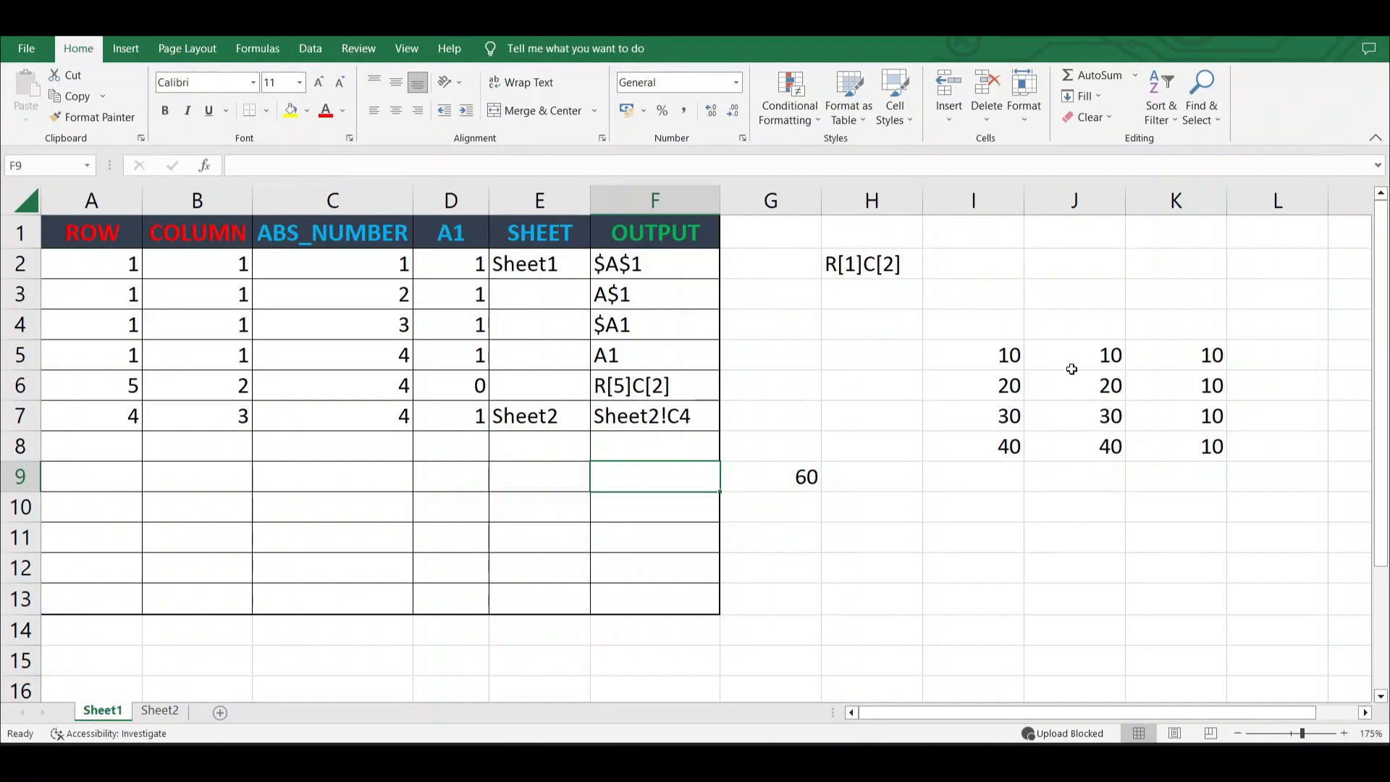
click(1007, 365)
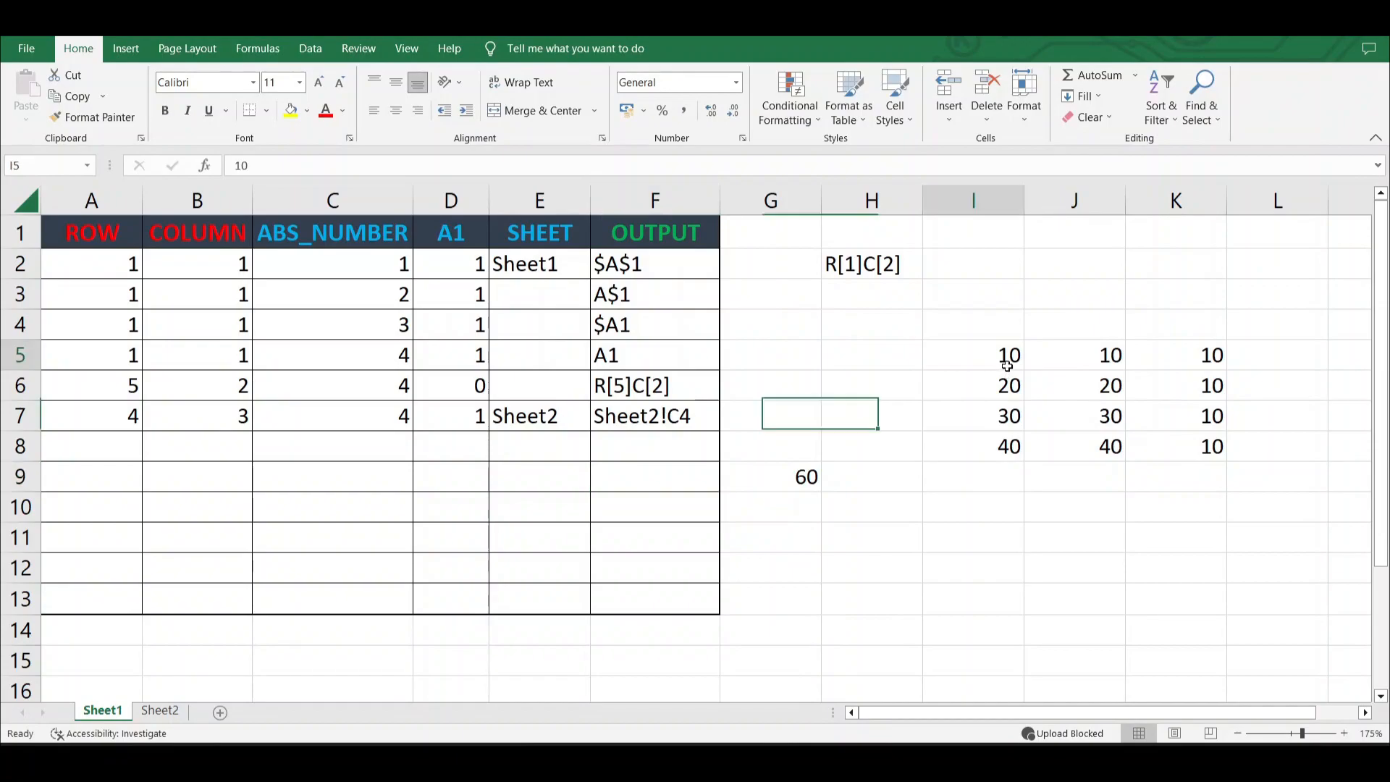
click(1006, 413)
click(1100, 359)
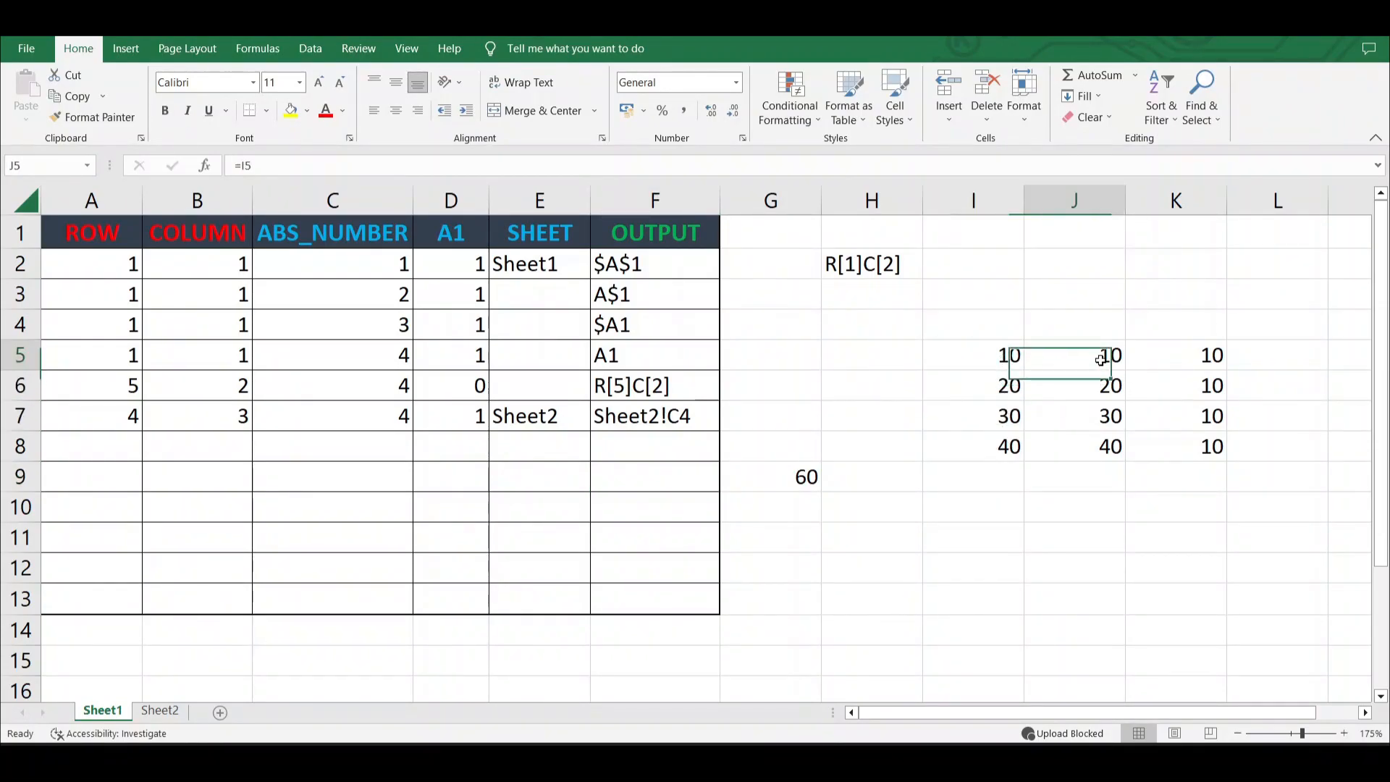
click(1195, 360)
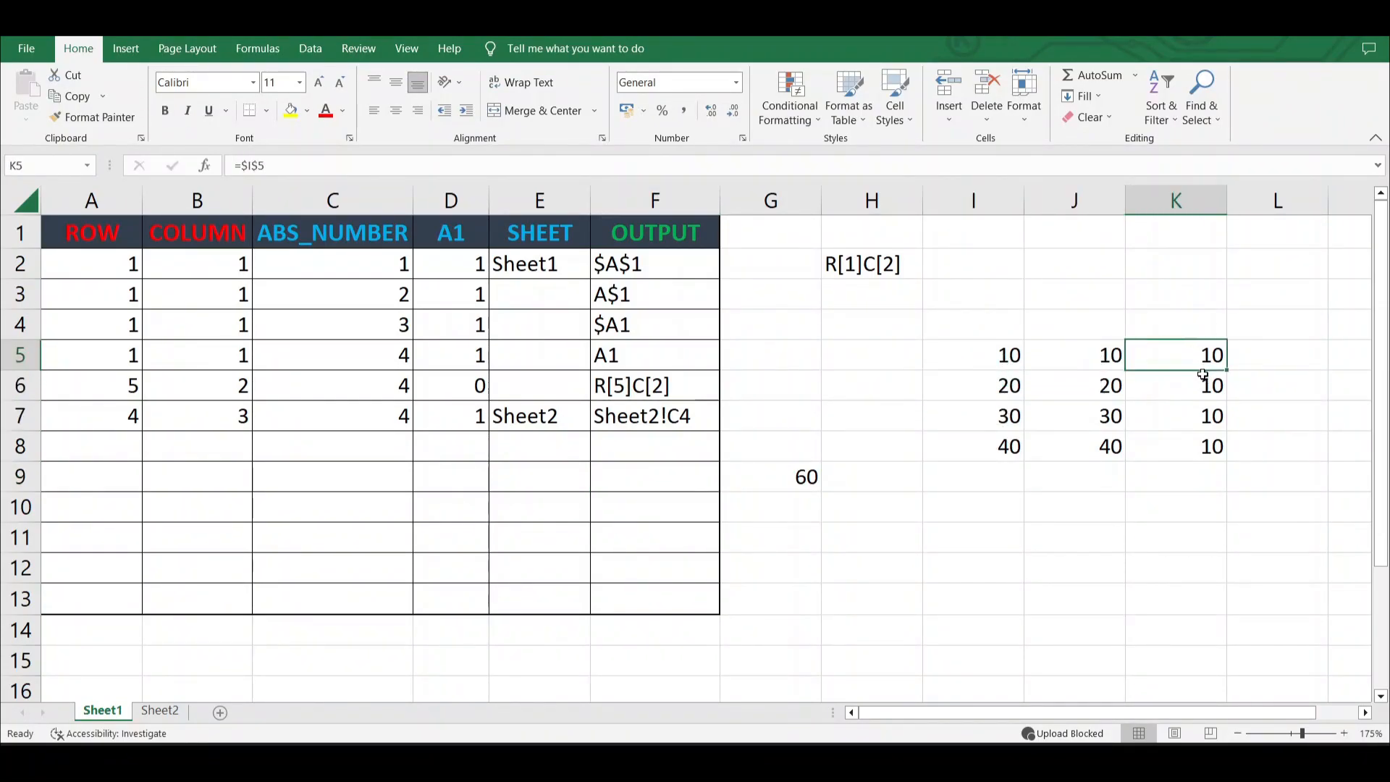
click(1202, 385)
click(1188, 417)
click(1184, 445)
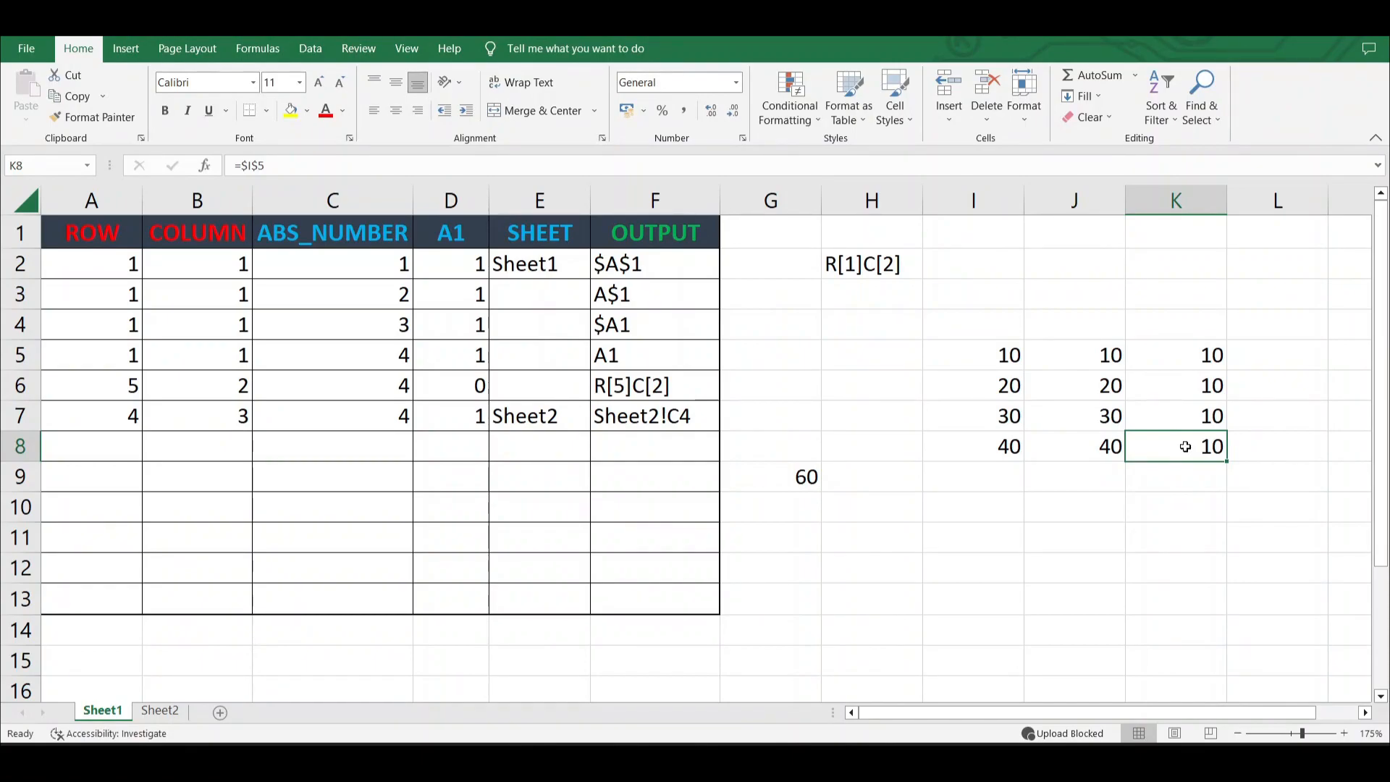
Fill row 8 of the table with abc as ROW, 123 as COLUMN, 4 as ABS_NUMBER and 1 as A1.
click(99, 451)
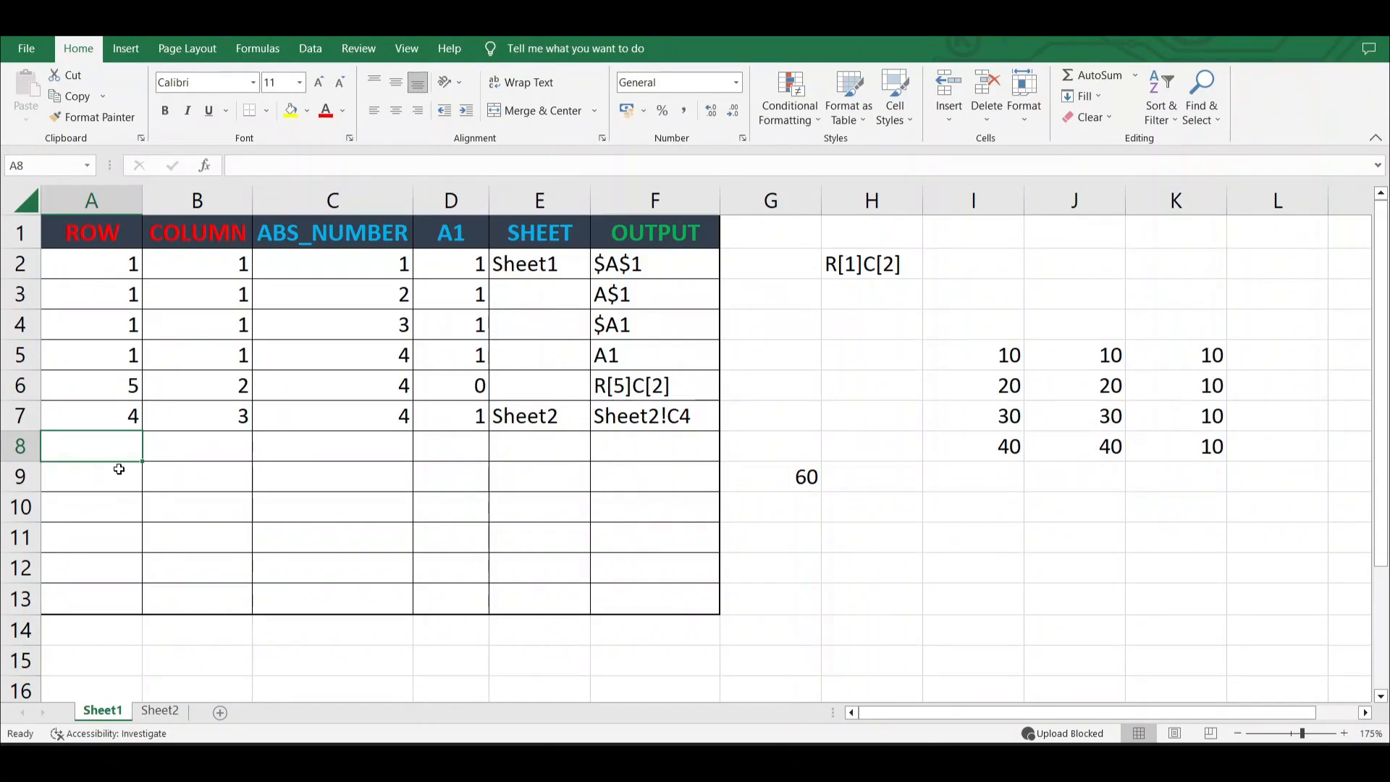
text(abc)
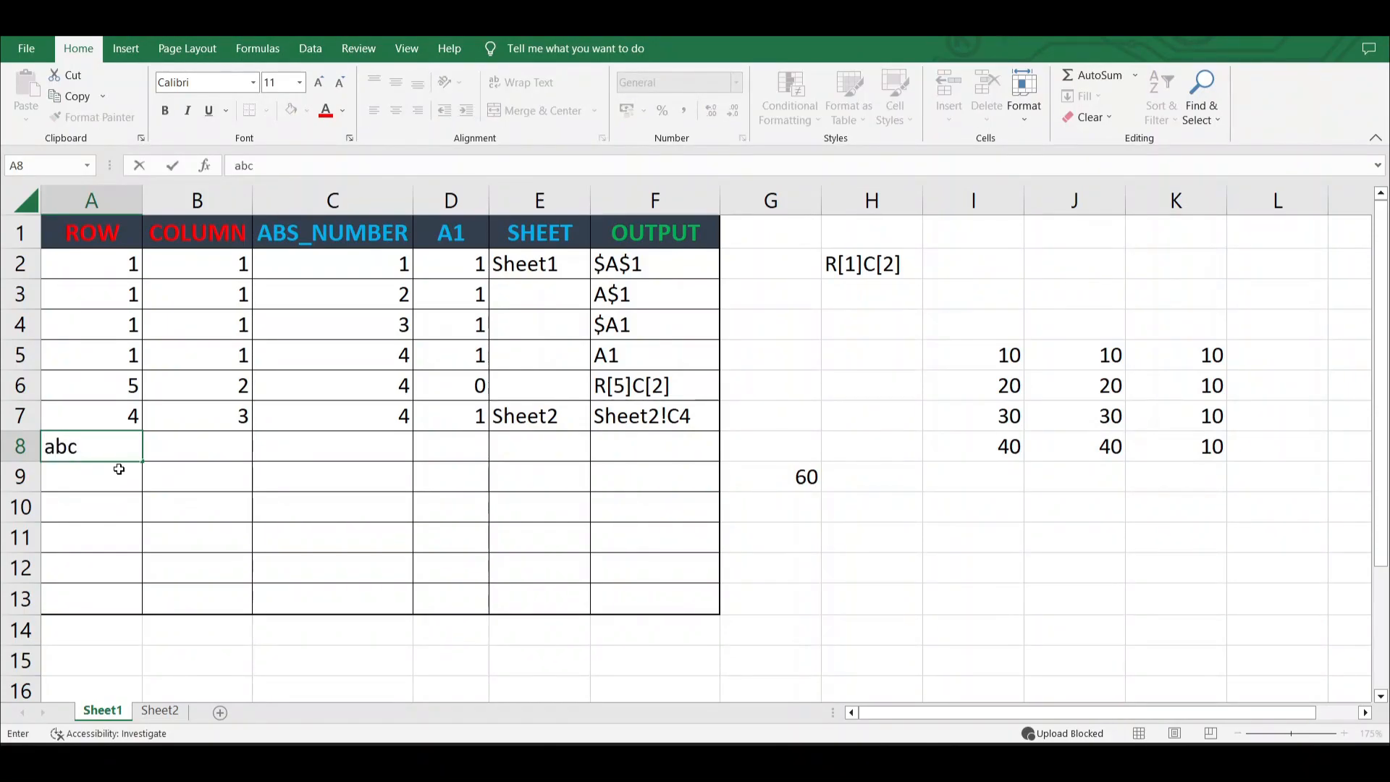
key(Tab)
text(123)
key(Tab)
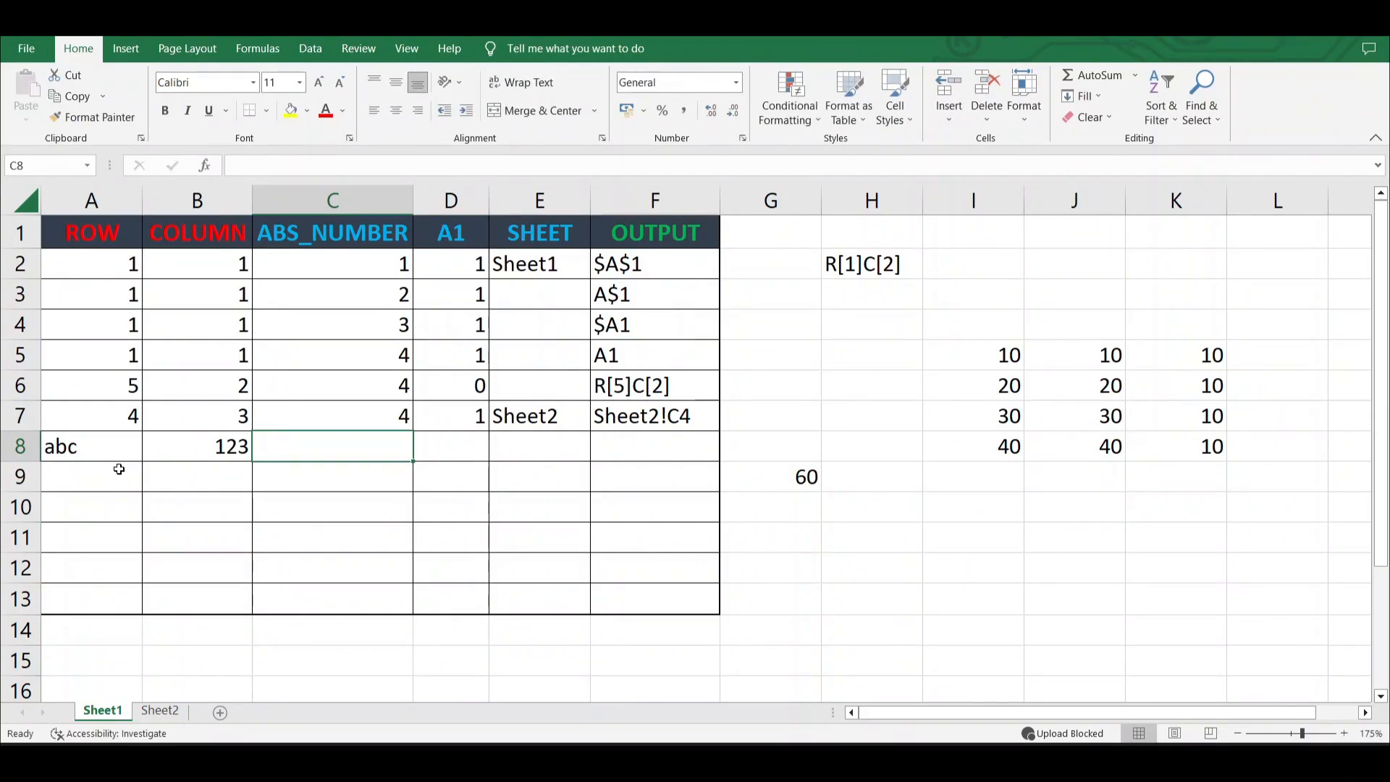
text(4)
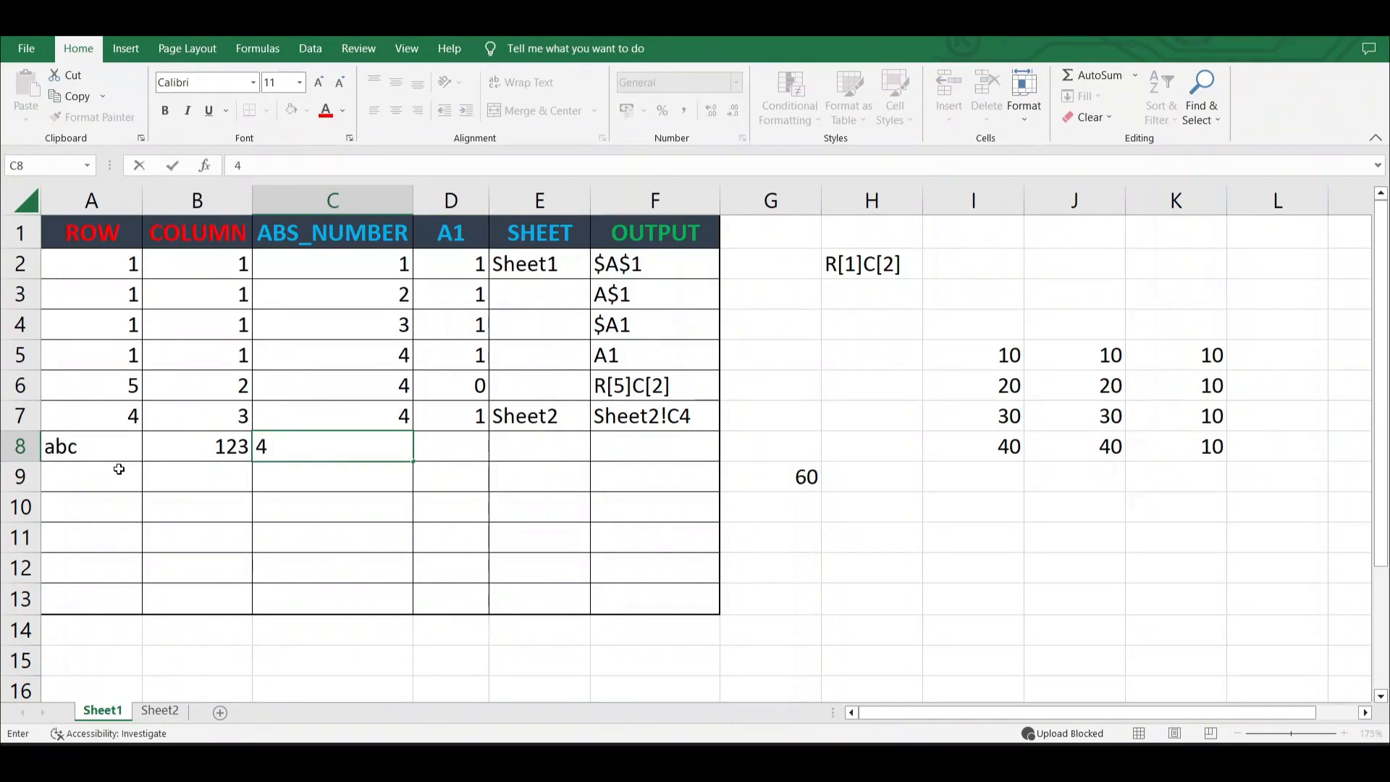
key(Tab)
text(1)
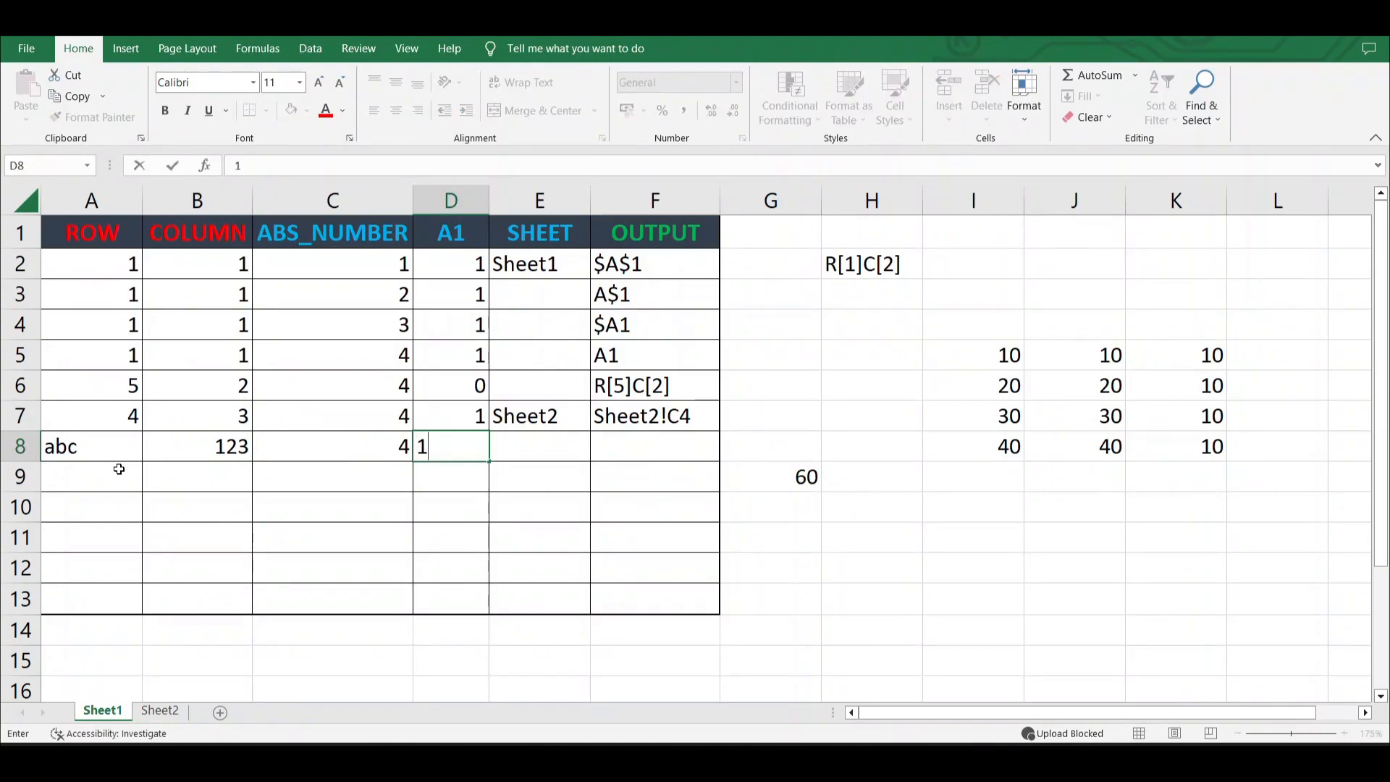
key(Tab)
Try the formula =ADDRESS(A8,B8) in cell F8 and review its arguments.
key(Tab)
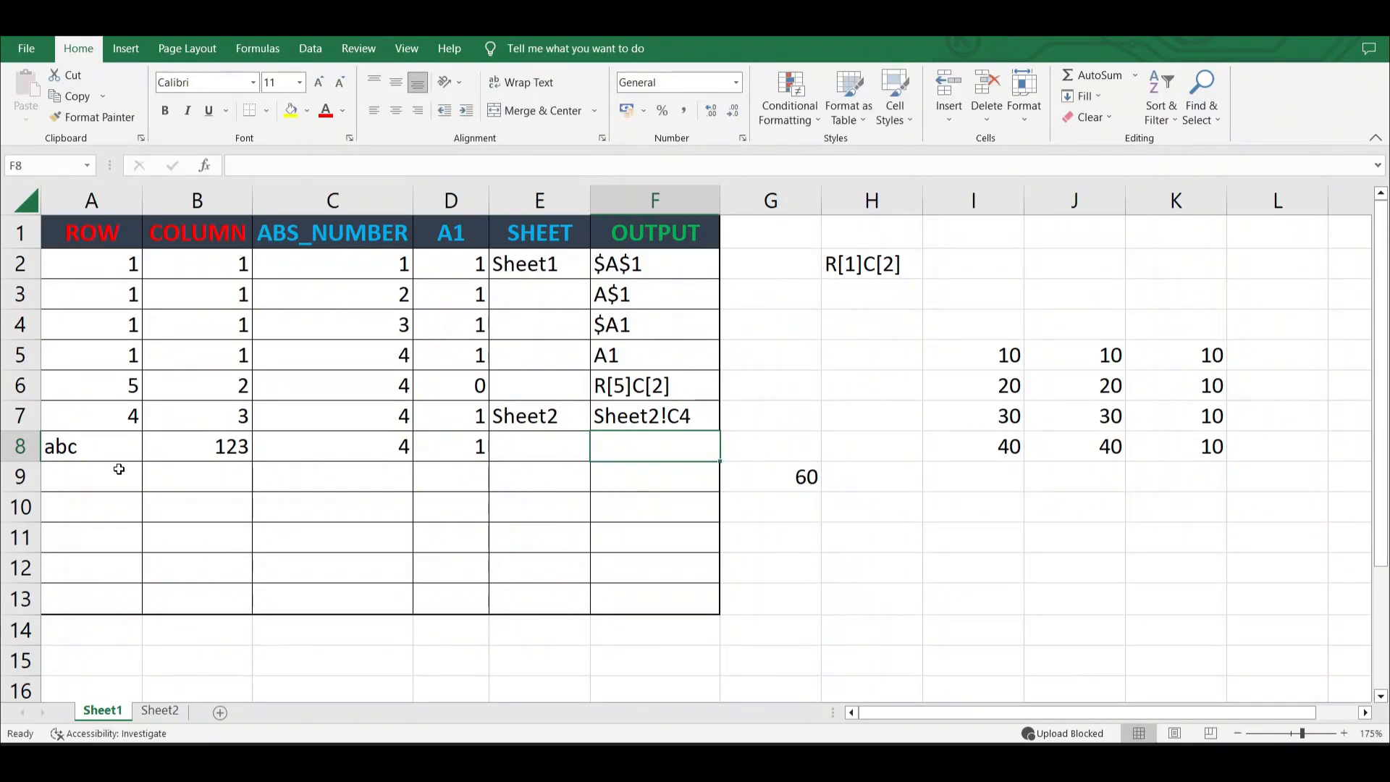
text(=add)
key(Tab)
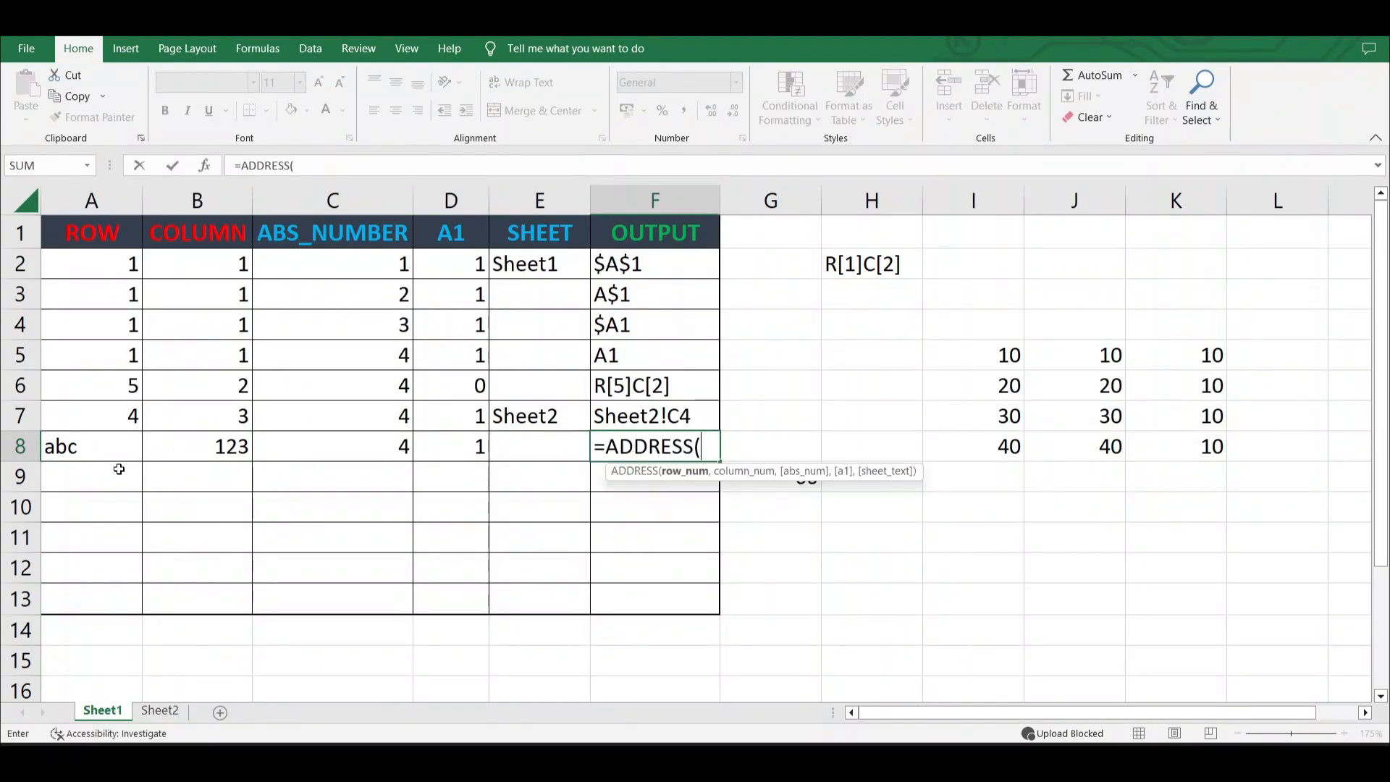
click(93, 450)
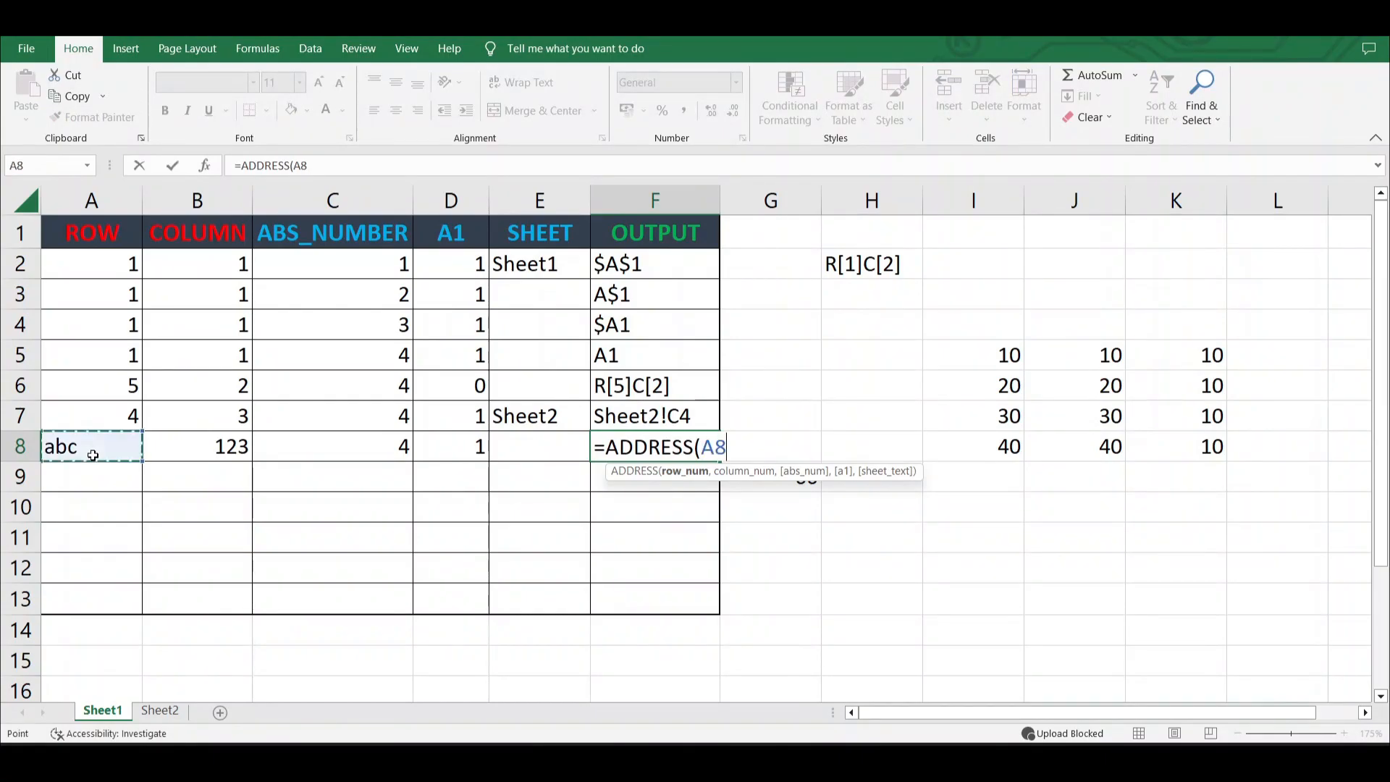
text(,)
click(219, 451)
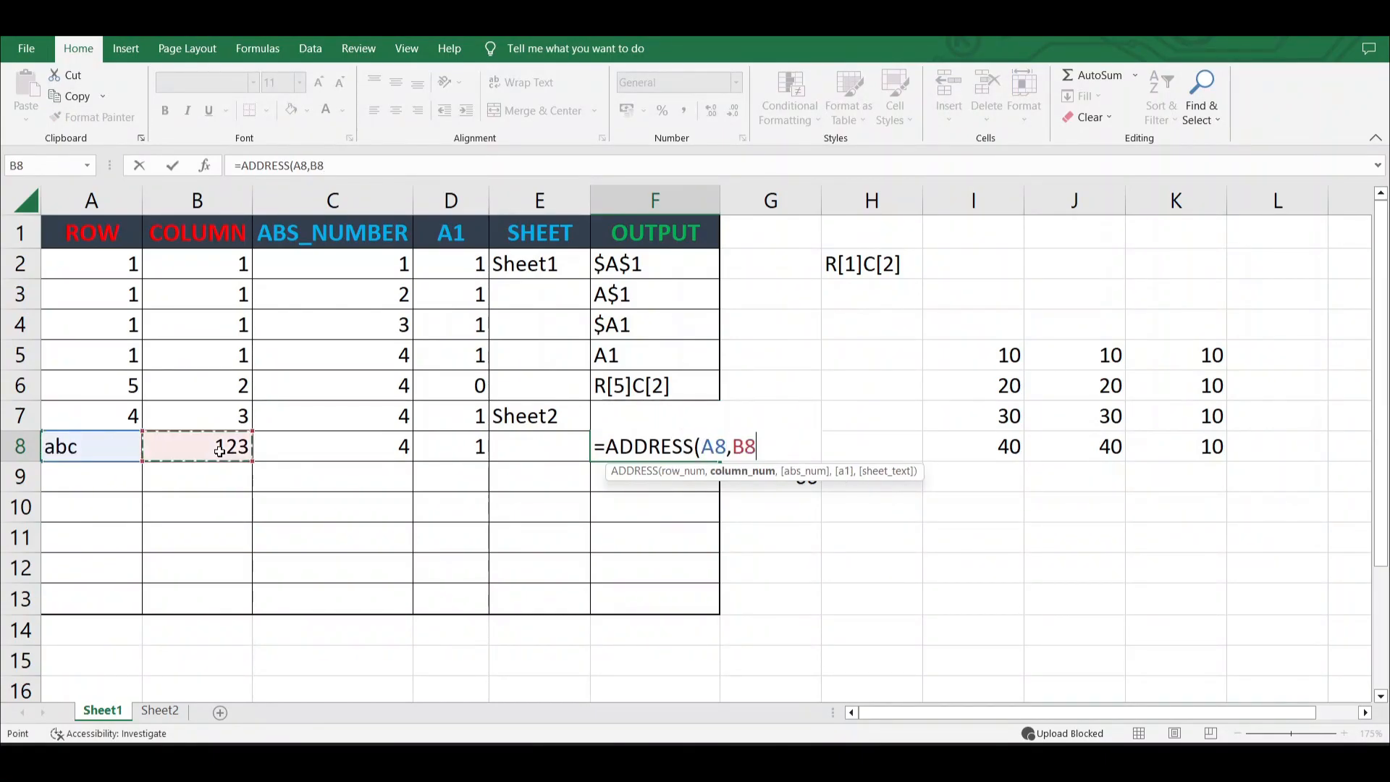
key(Return)
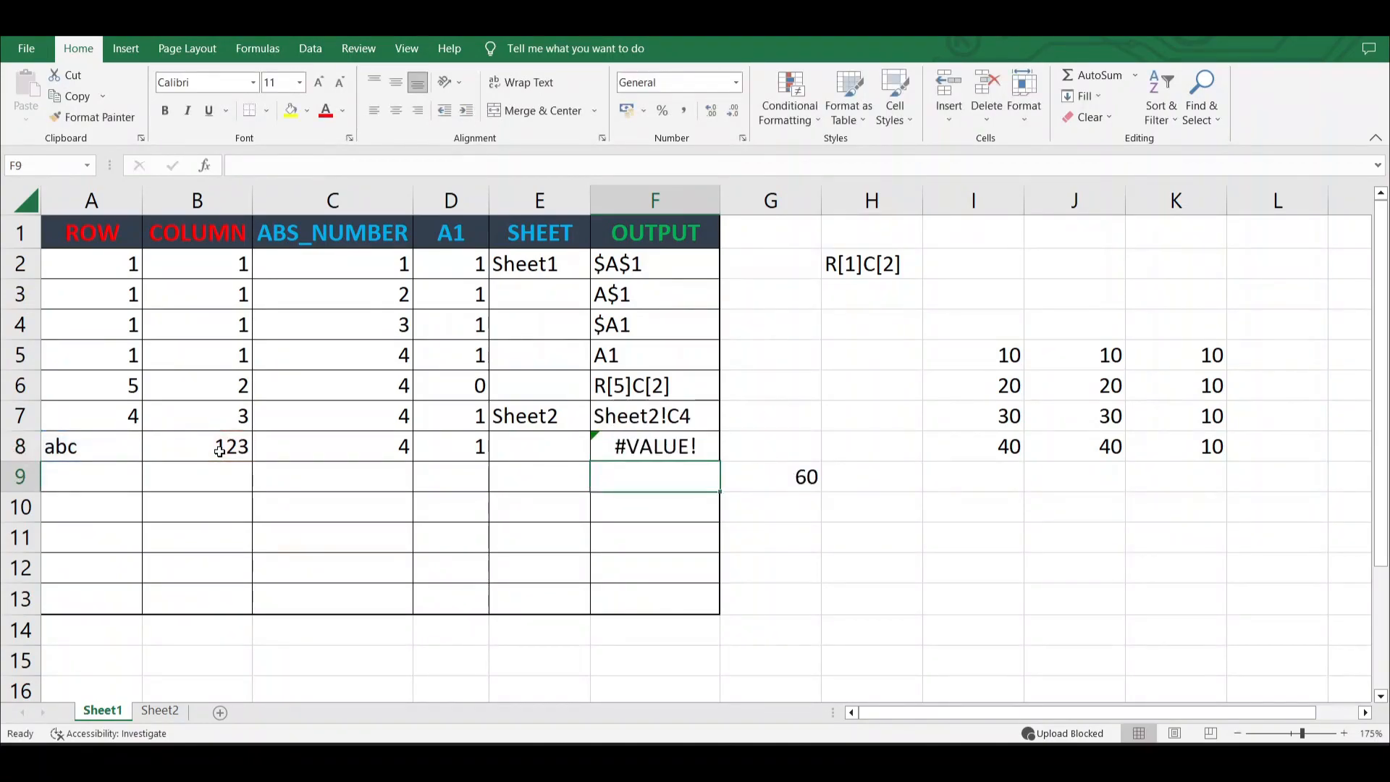
key(Up)
double_click(649, 446)
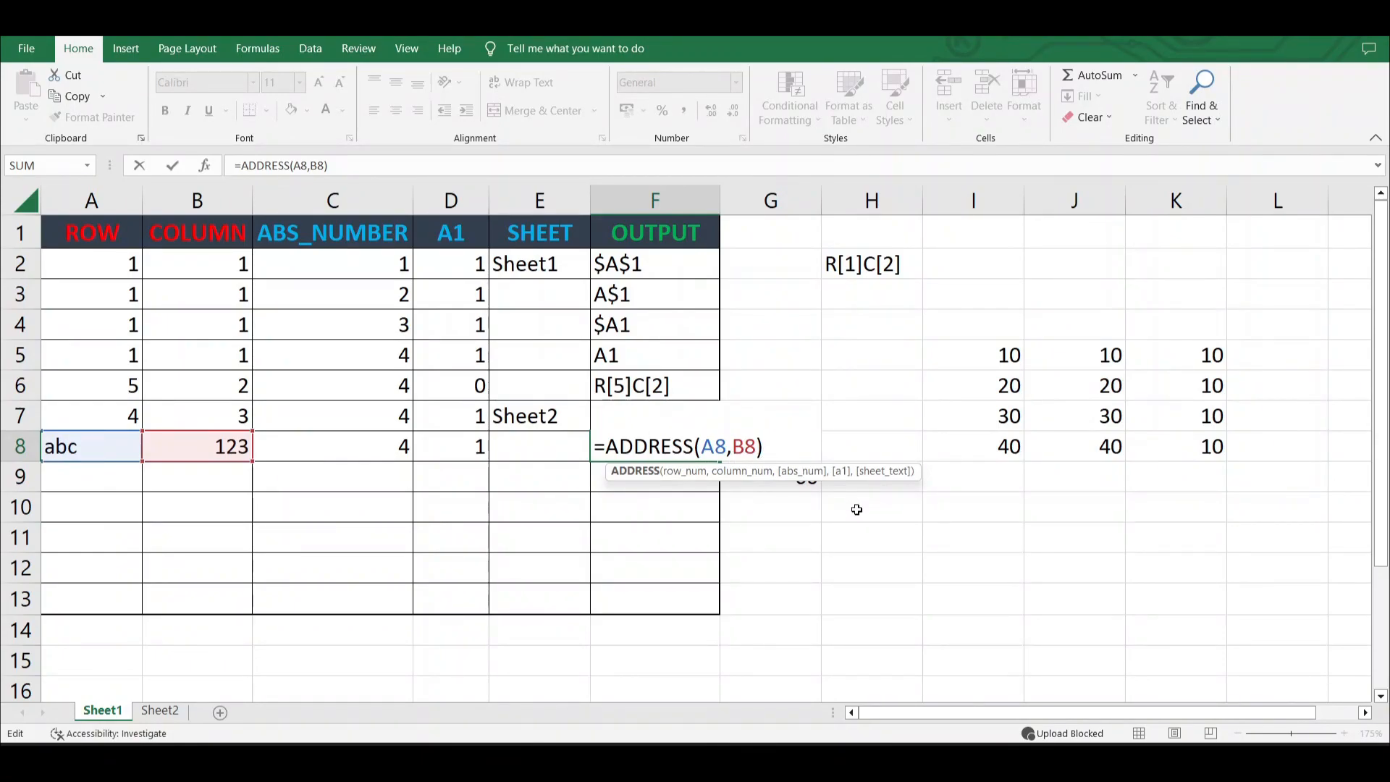
key(Return)
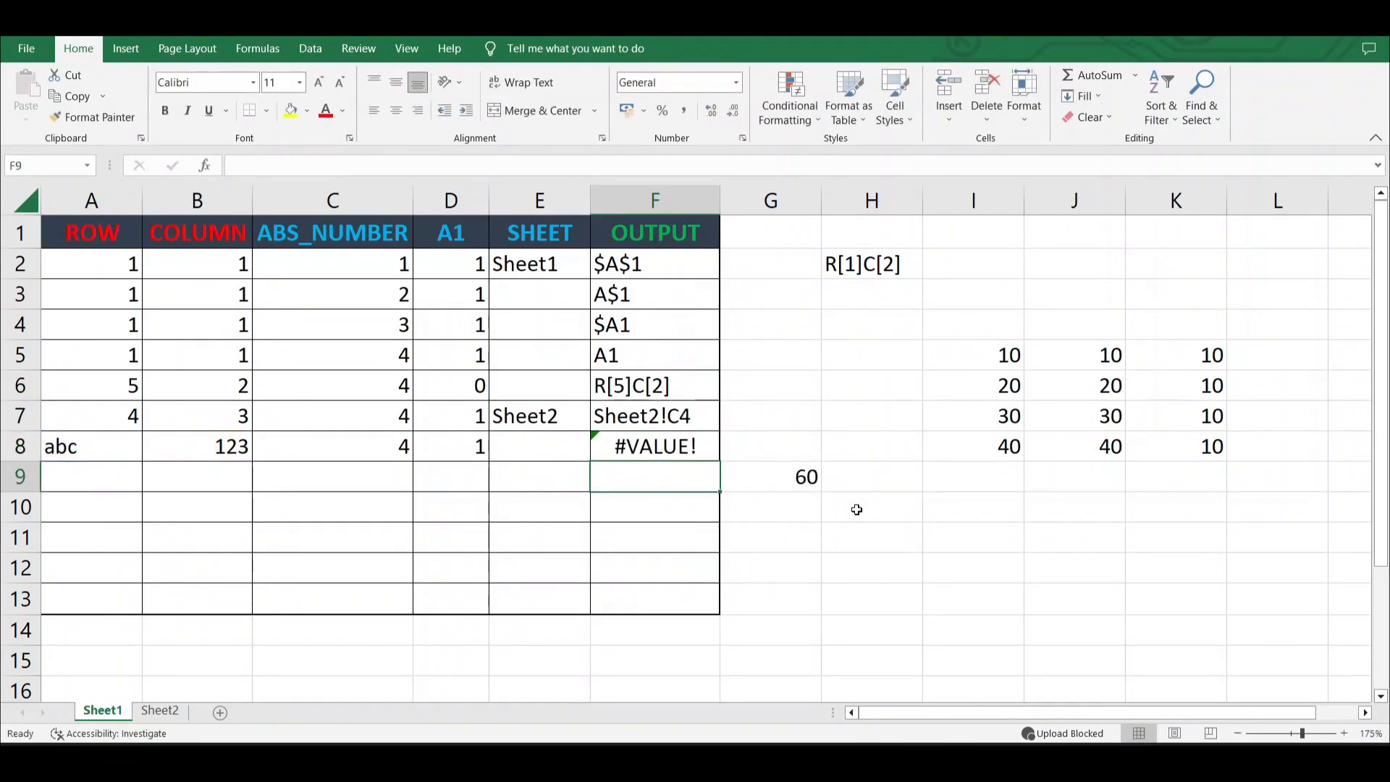
Replace the existing arguments of the ADDRESS formula in F8 with ROW(A8) as the row number.
double_click(652, 447)
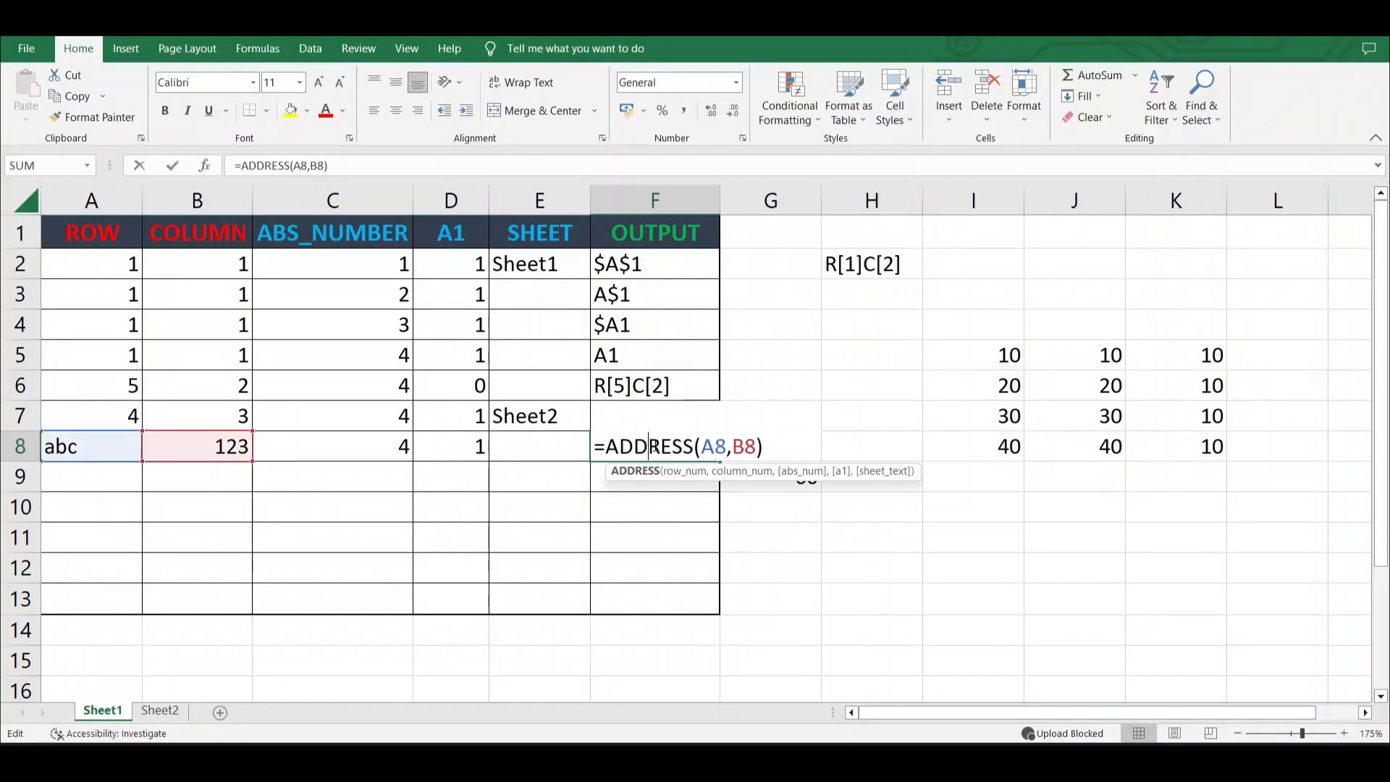
key(End)
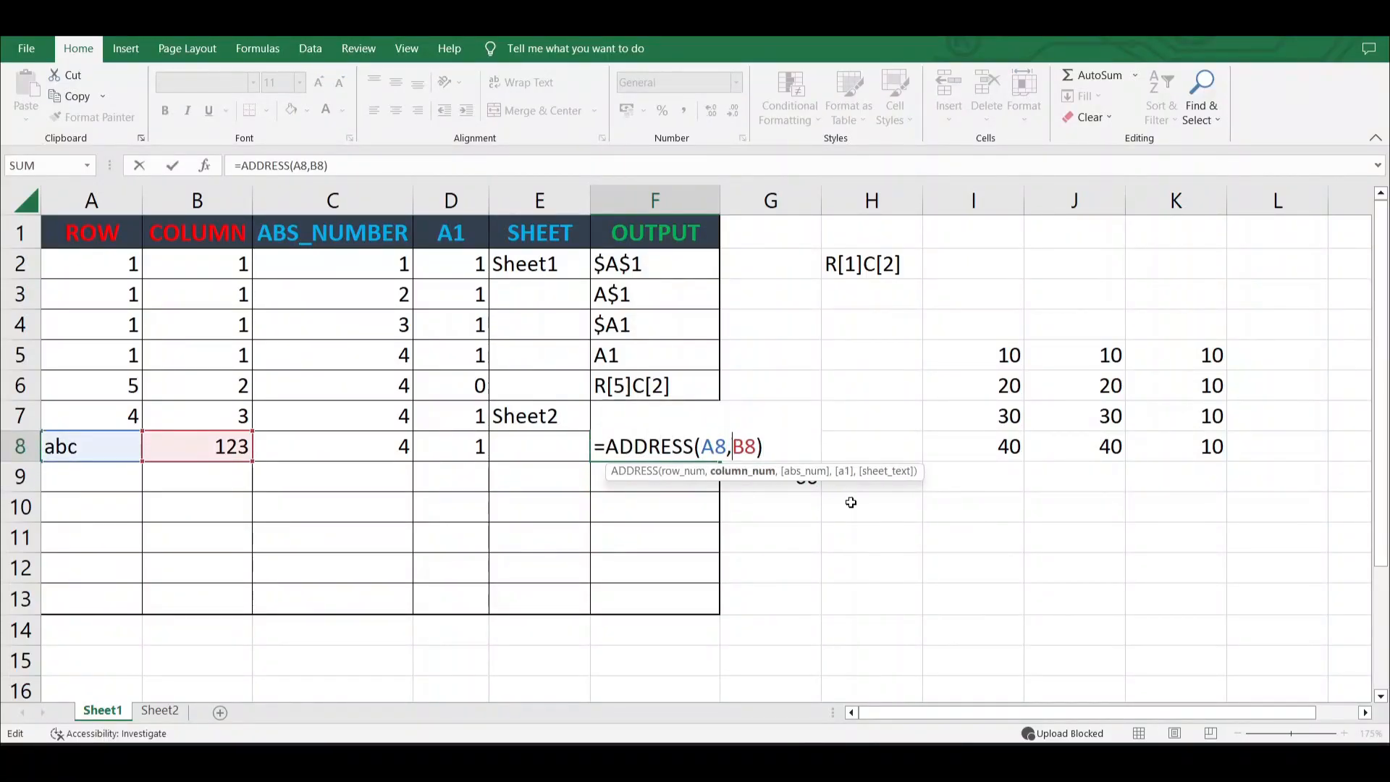
key(BackSpace)
key(BackSpace)
key(BackSpace)
key(BackSpace)
key(BackSpace)
key(BackSpace)
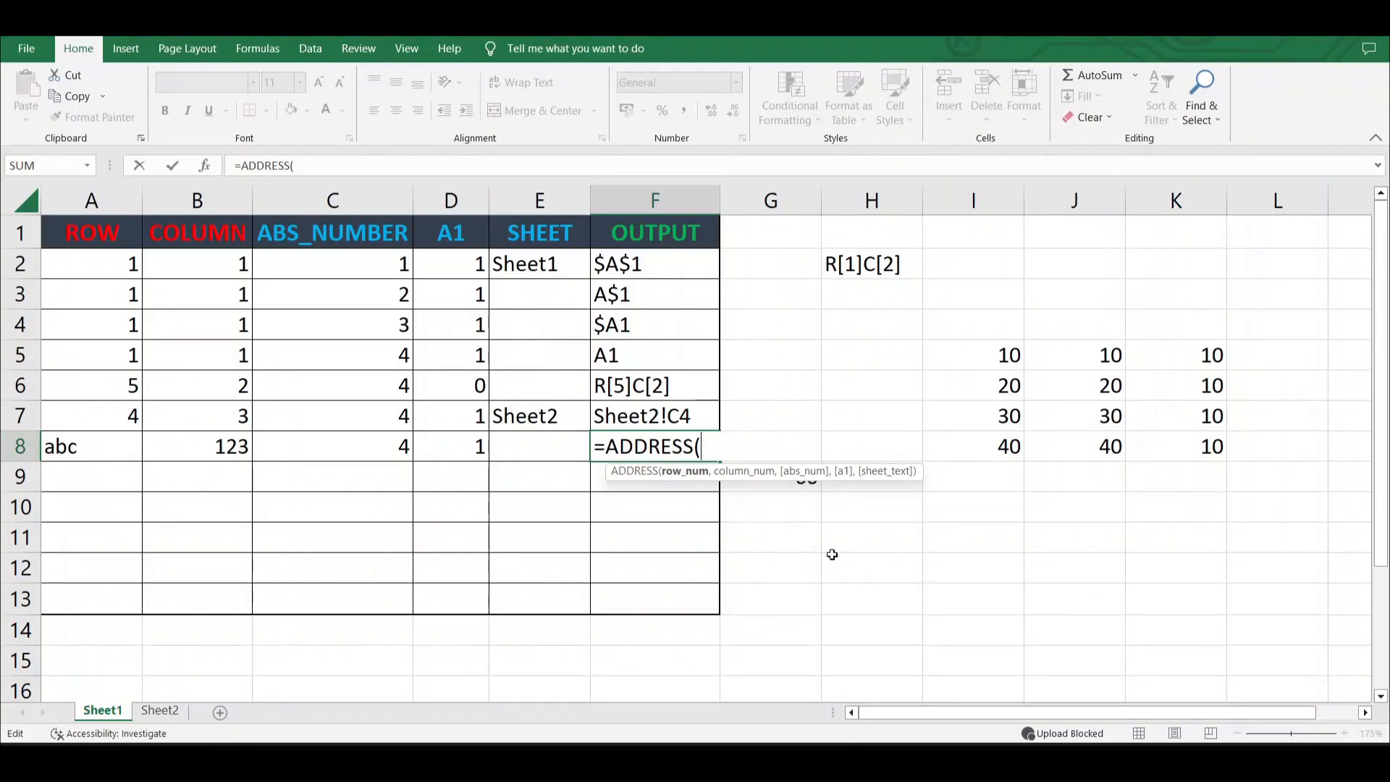
text(row)
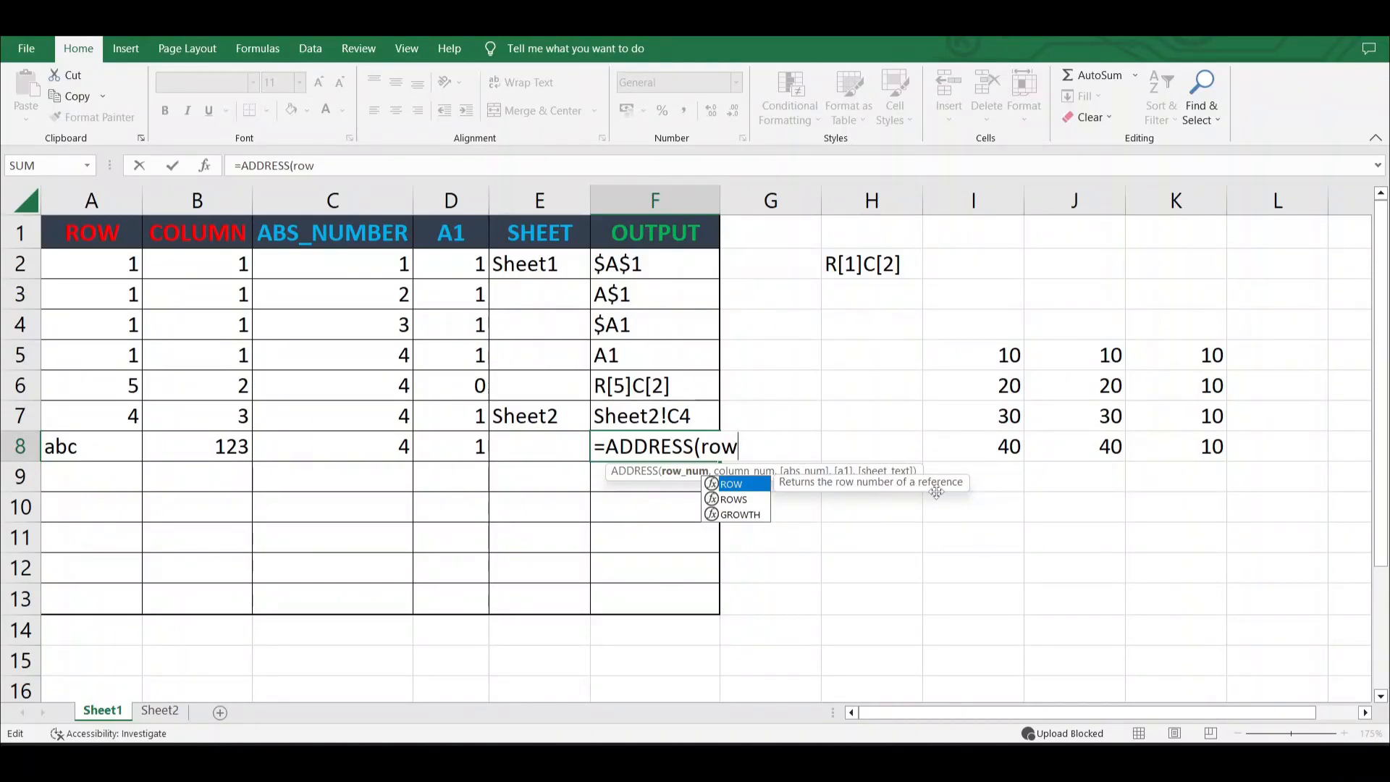
key(Tab)
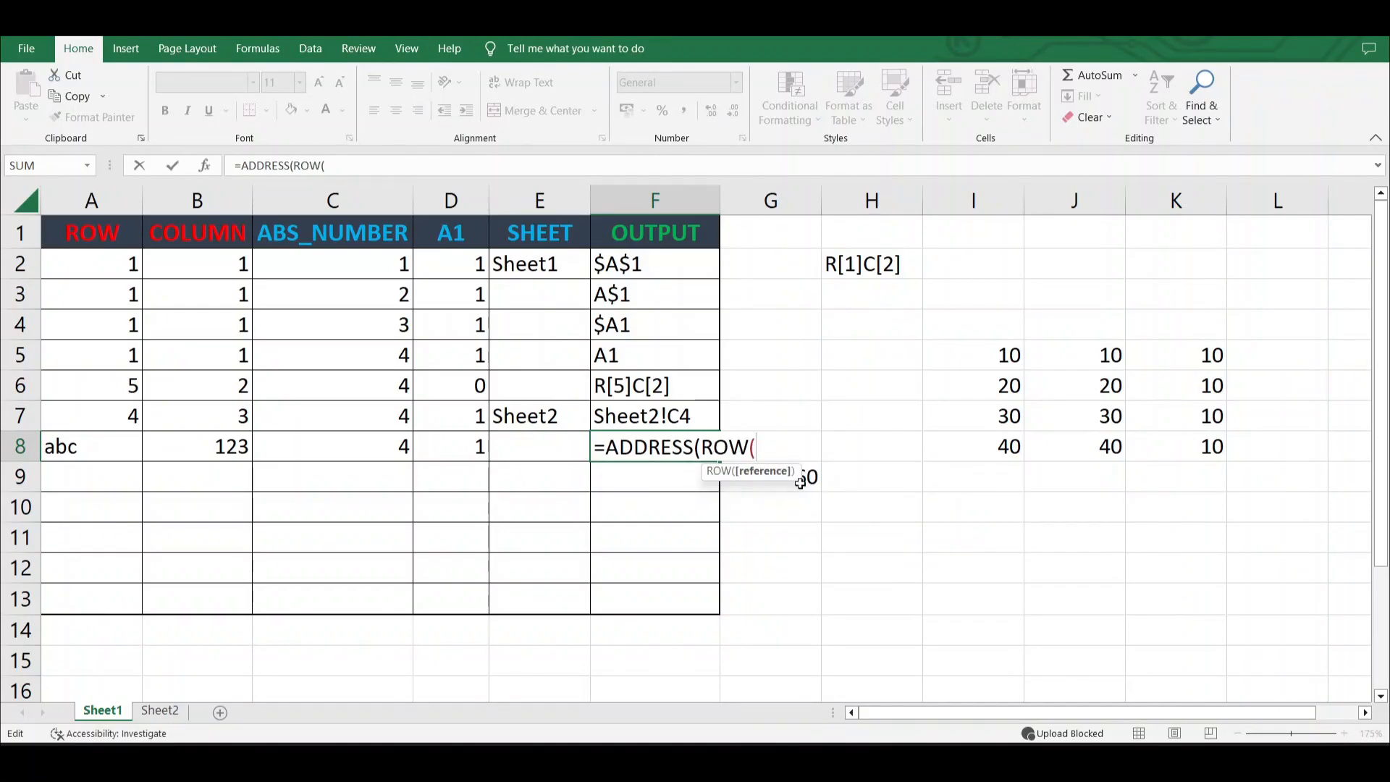
click(60, 450)
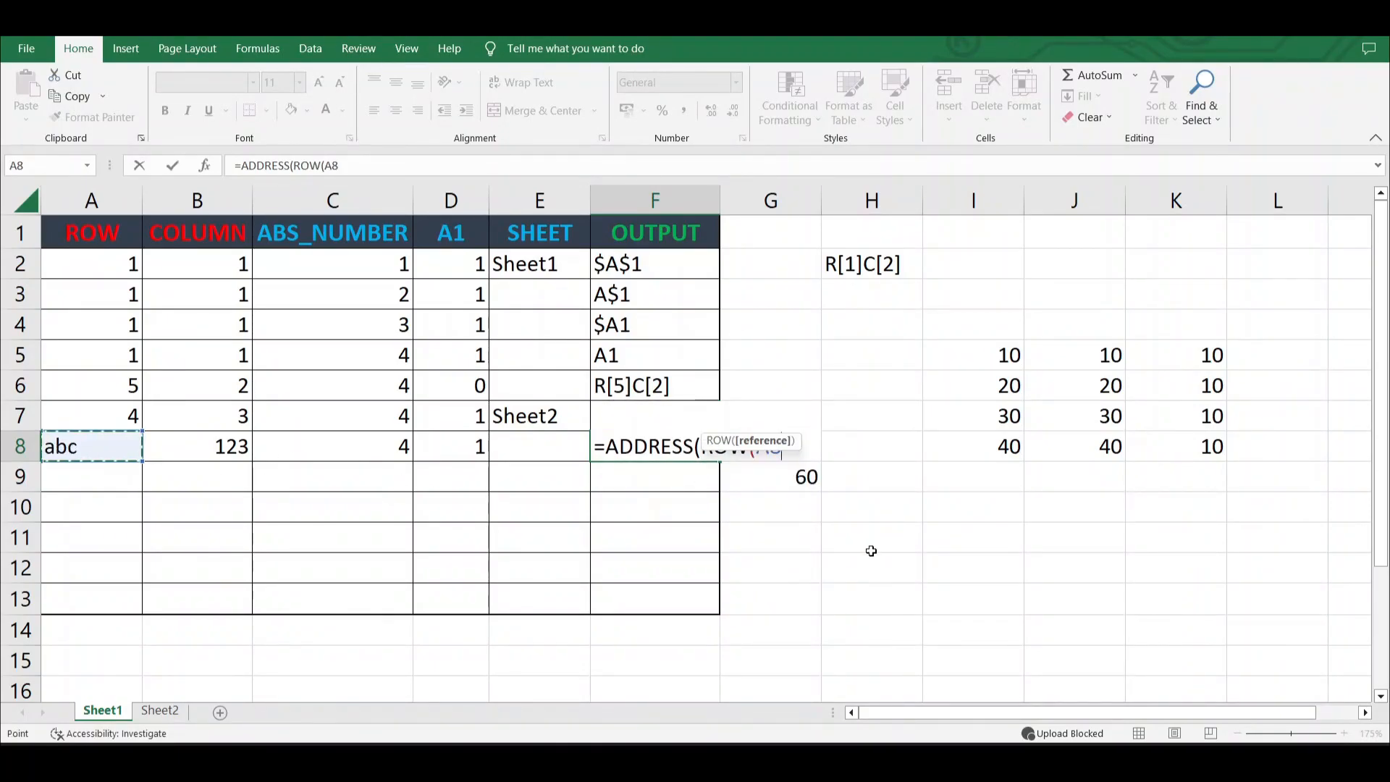
text())
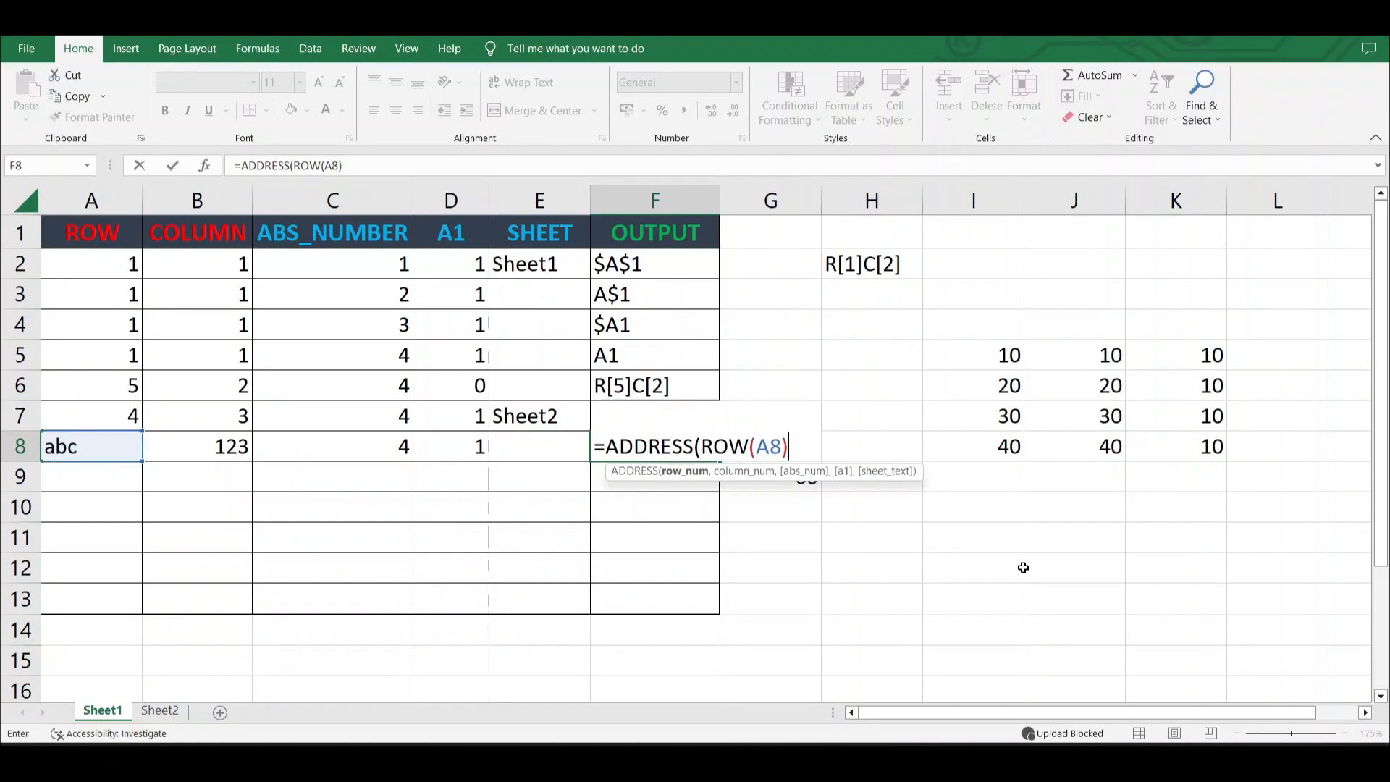
Add COLUMN(B8) as the column number argument of the ADDRESS formula in F8.
text(,colu)
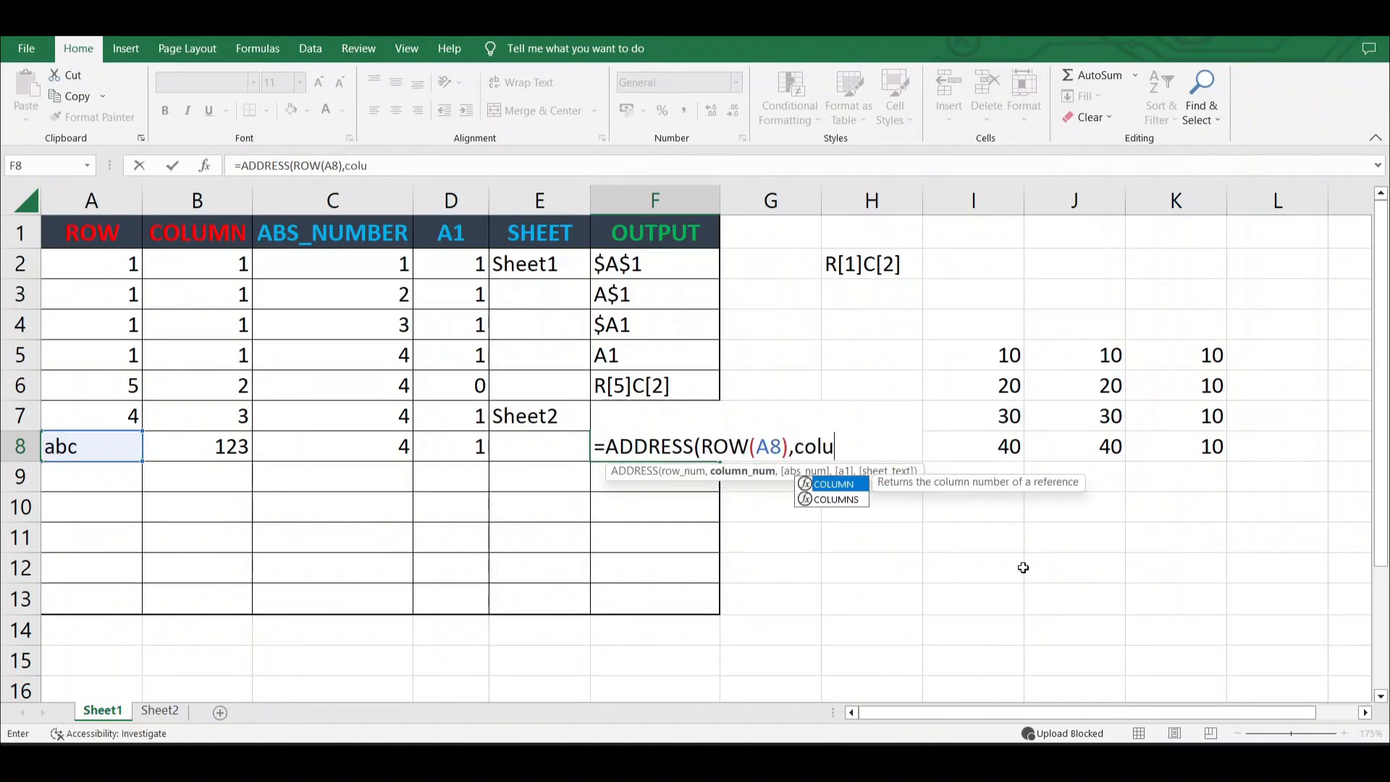
key(Tab)
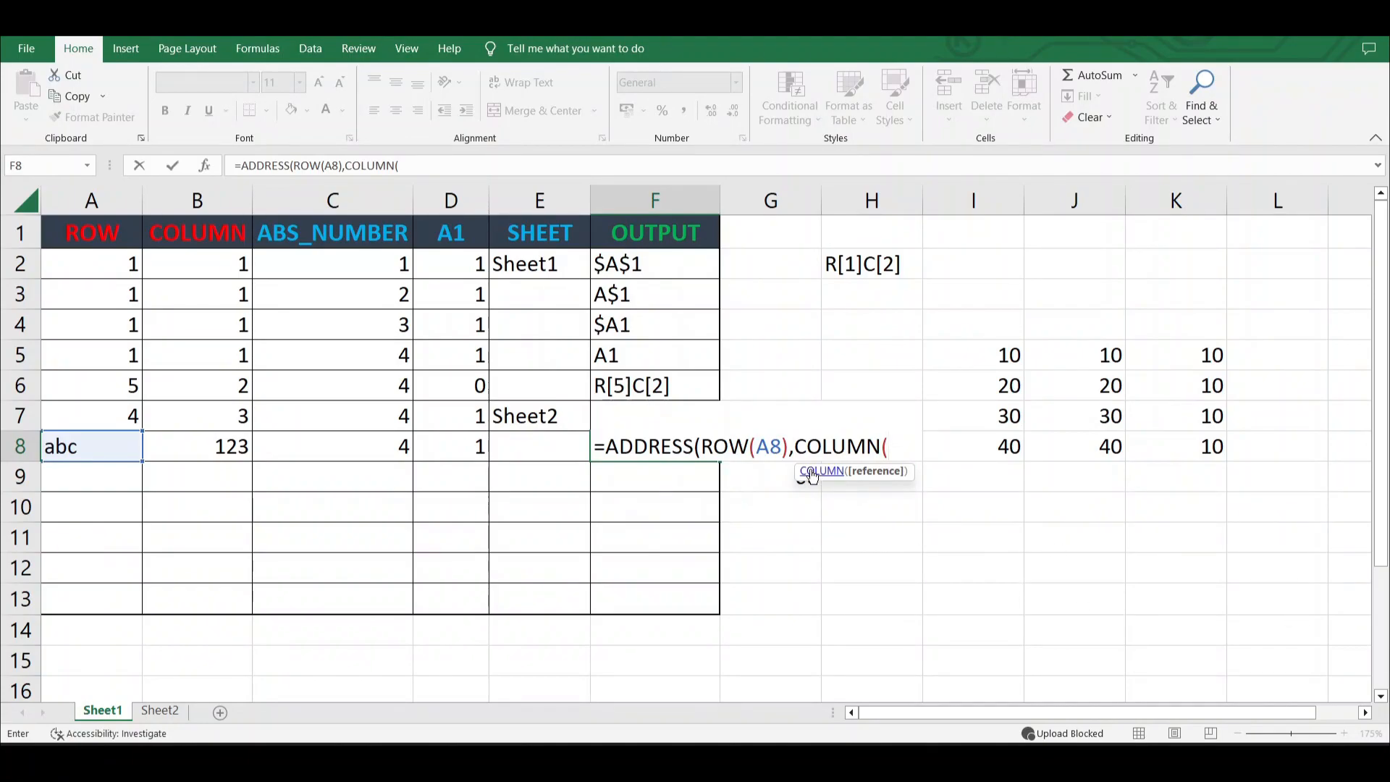
key(BackSpace)
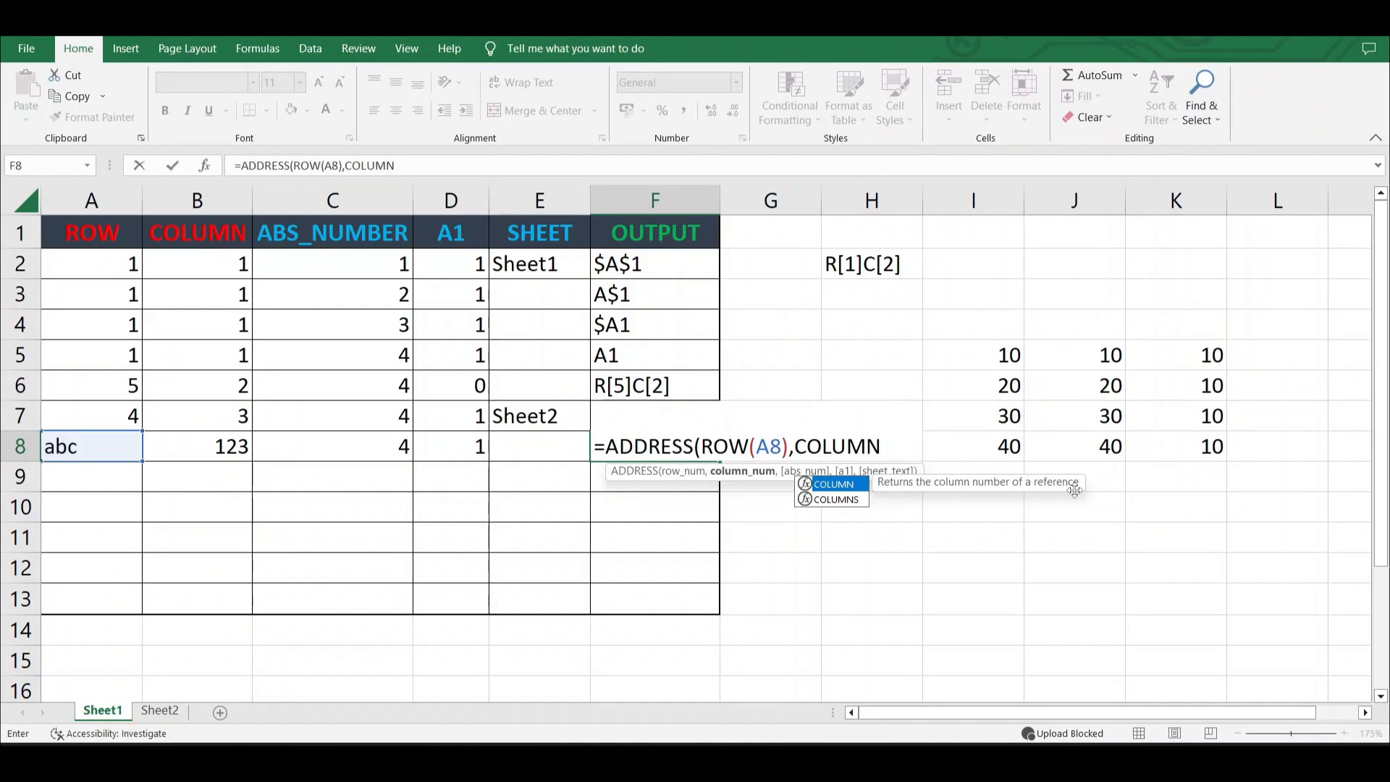
text(()
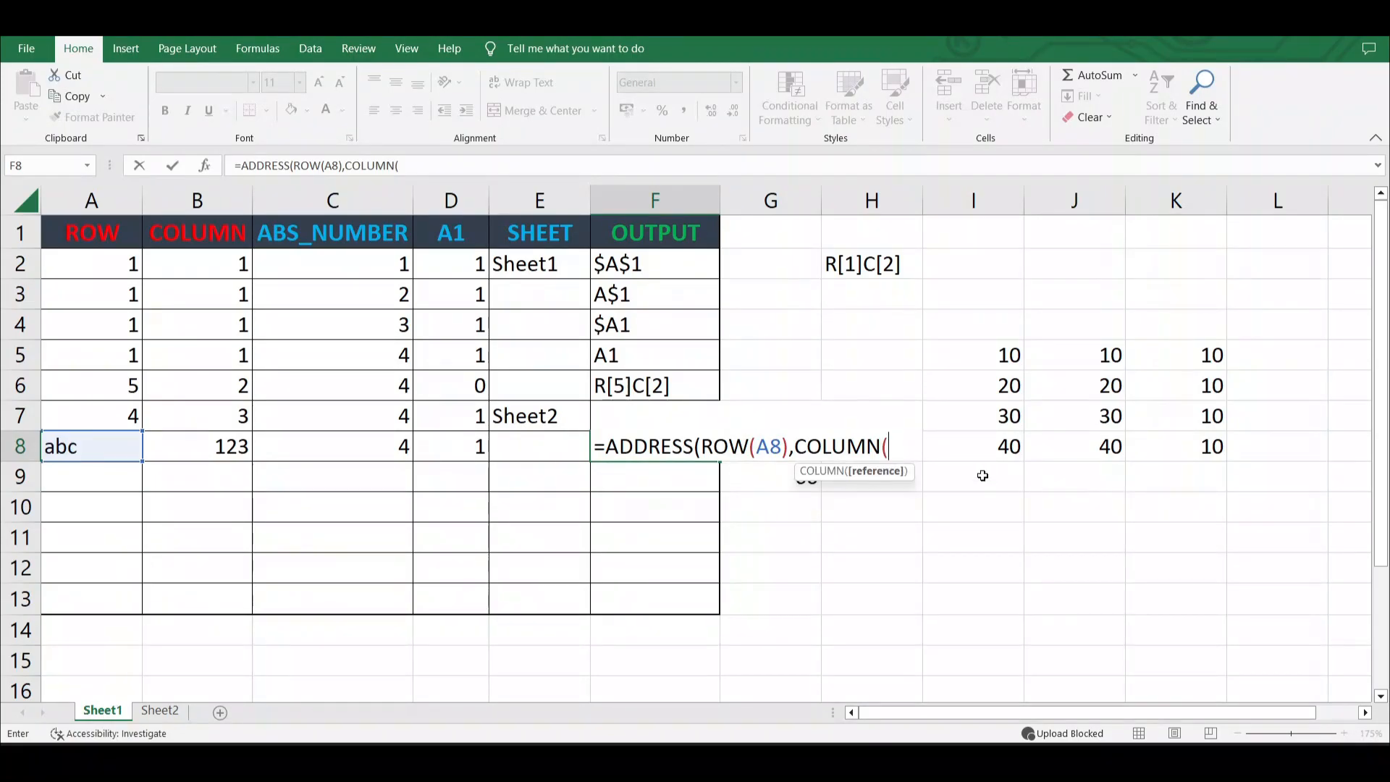
click(231, 452)
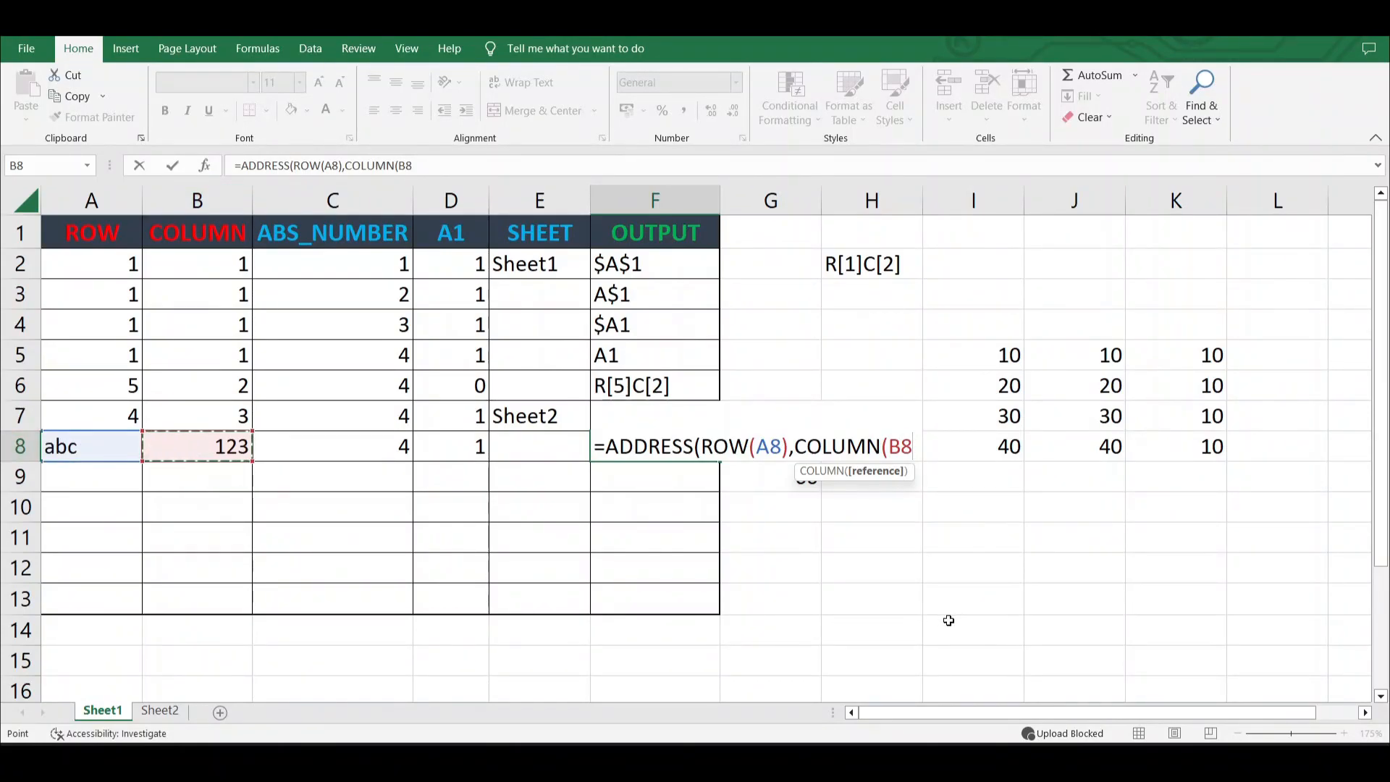
text())
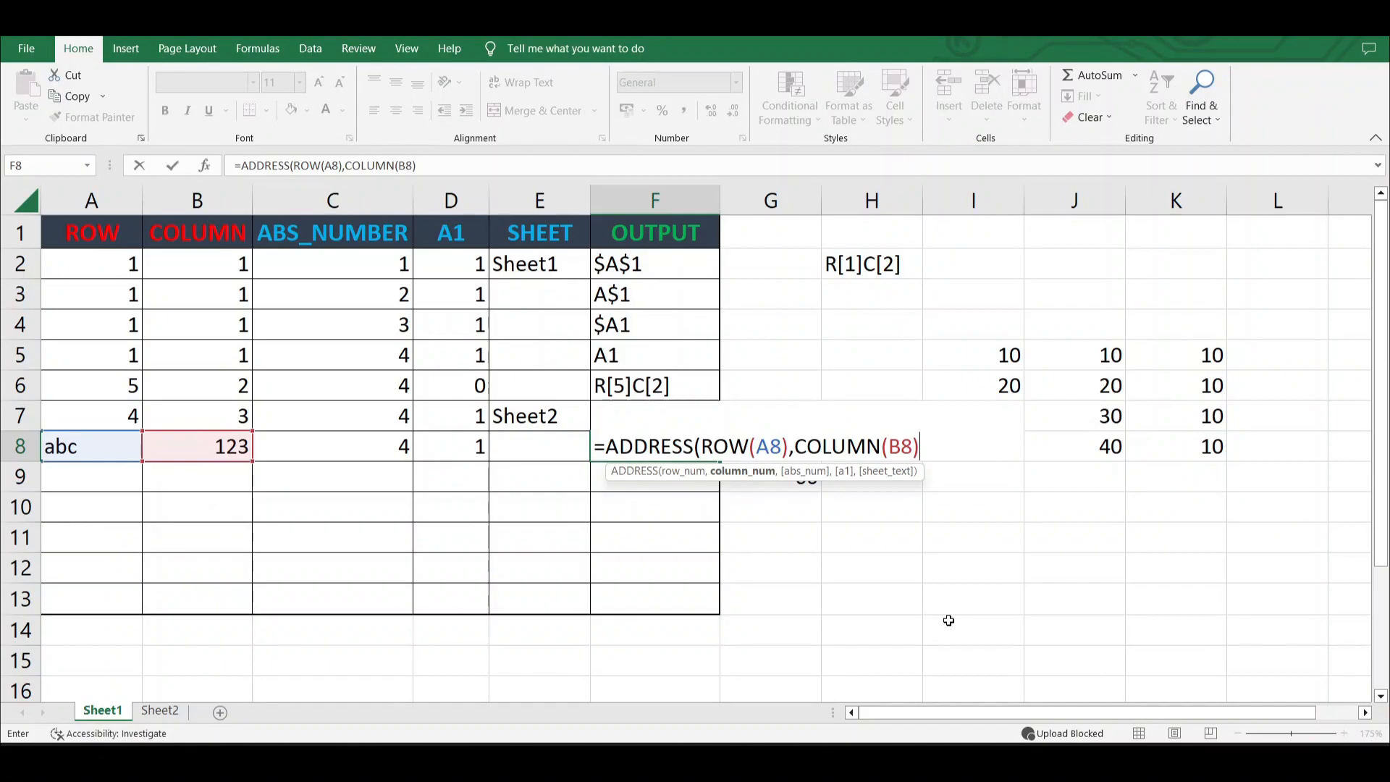
Complete the F8 formula with C8 as the abs_num argument and D8 as the a1 argument, and review it.
text(,)
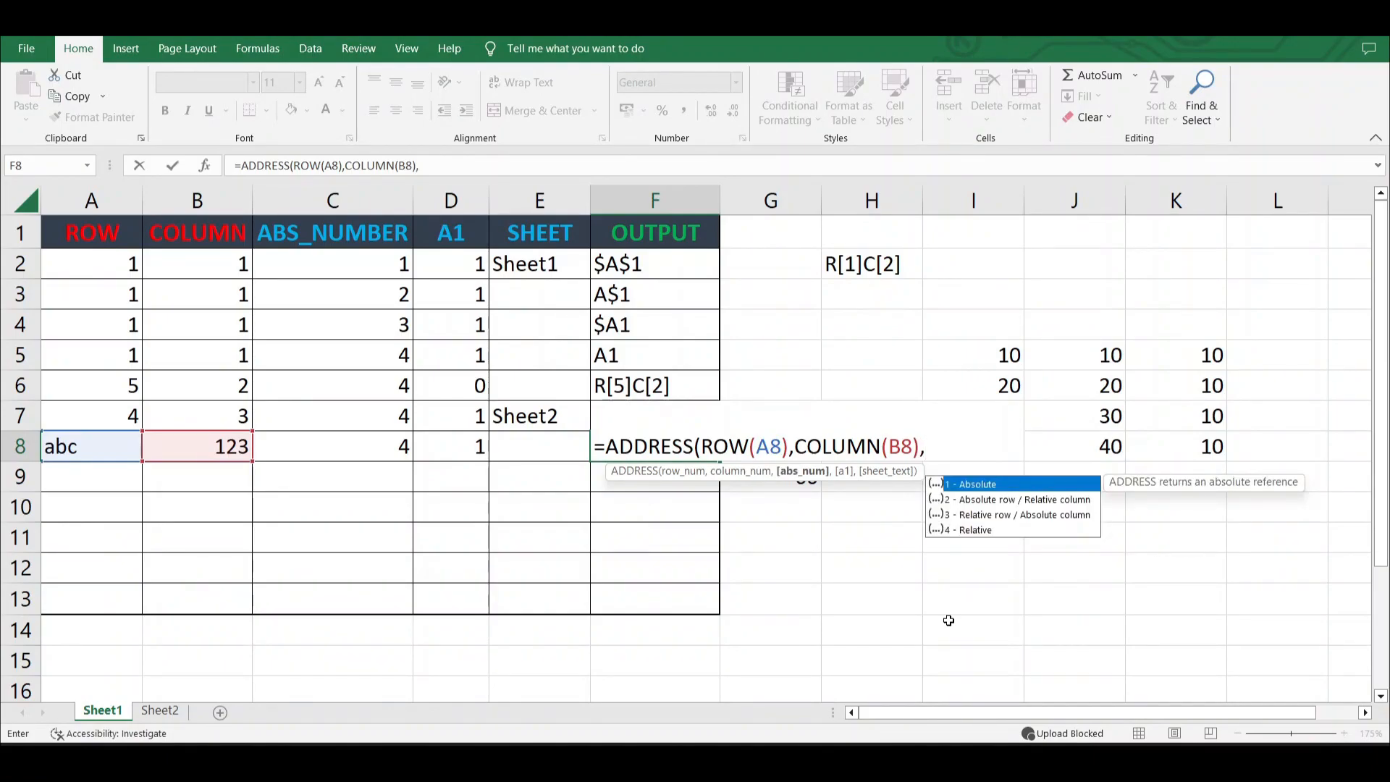
click(385, 446)
text(,)
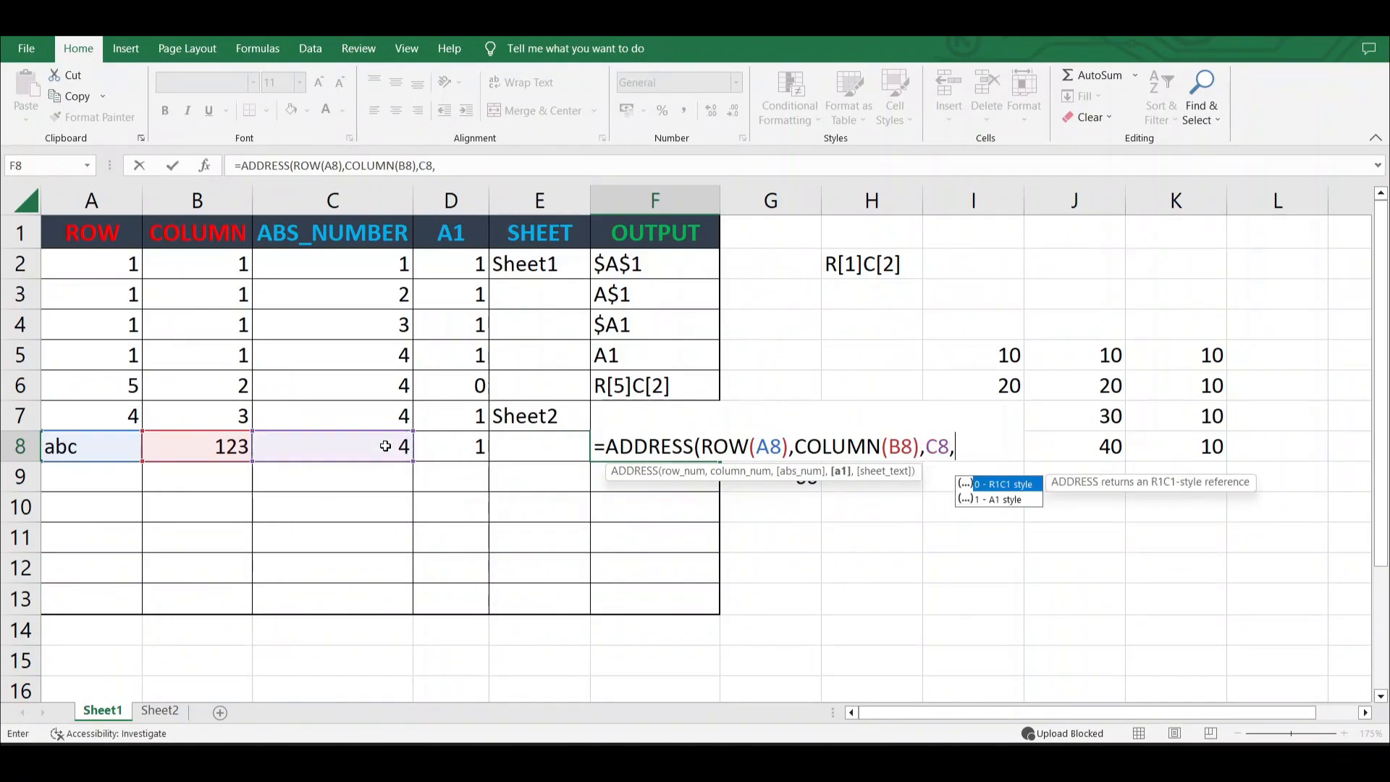
click(464, 447)
key(Return)
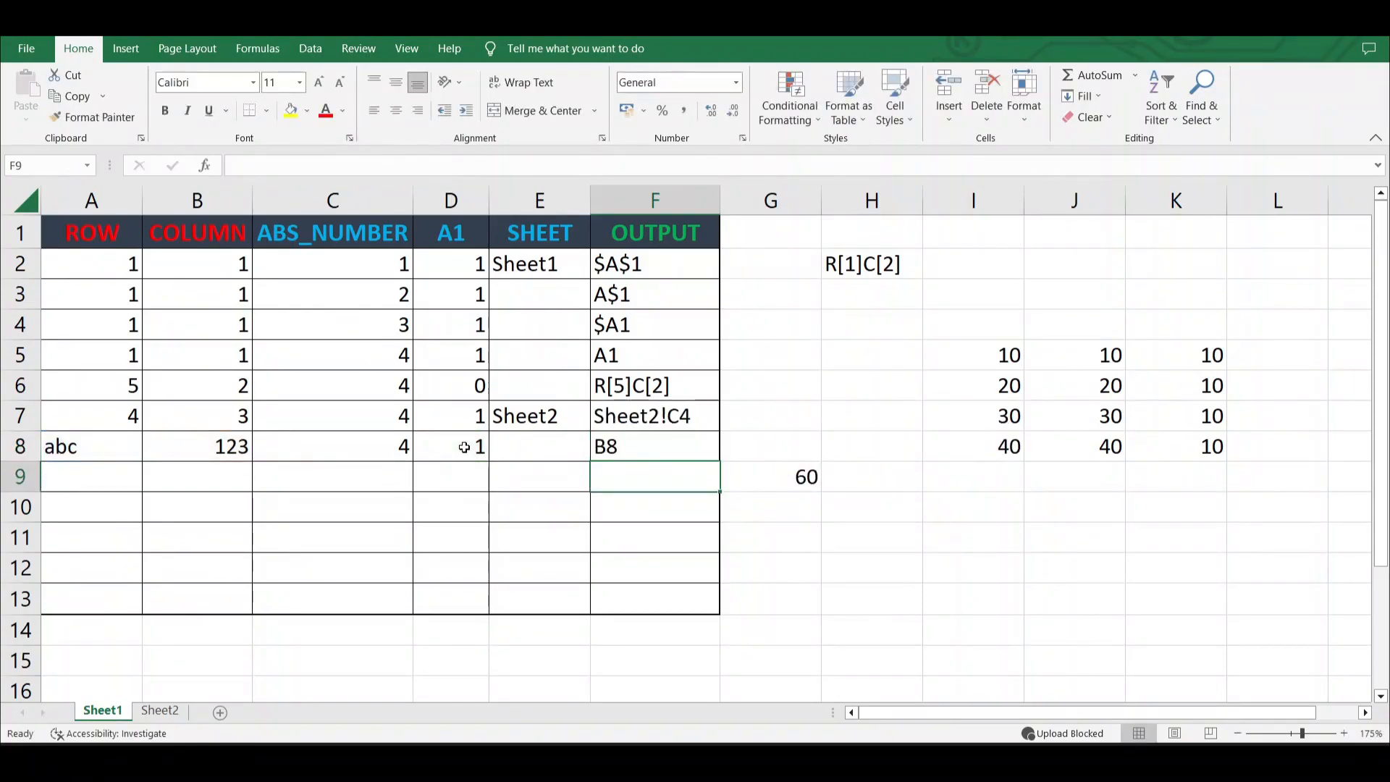
click(633, 445)
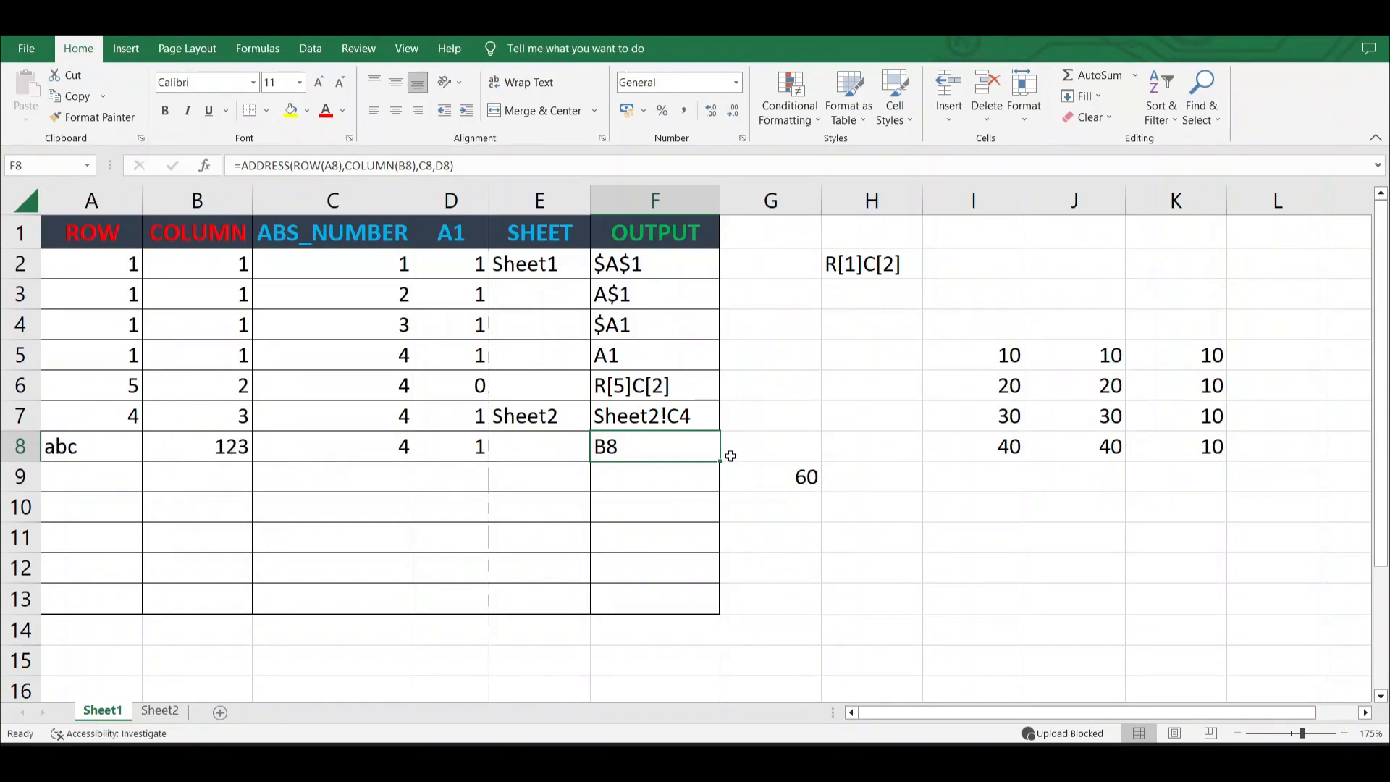
double_click(692, 450)
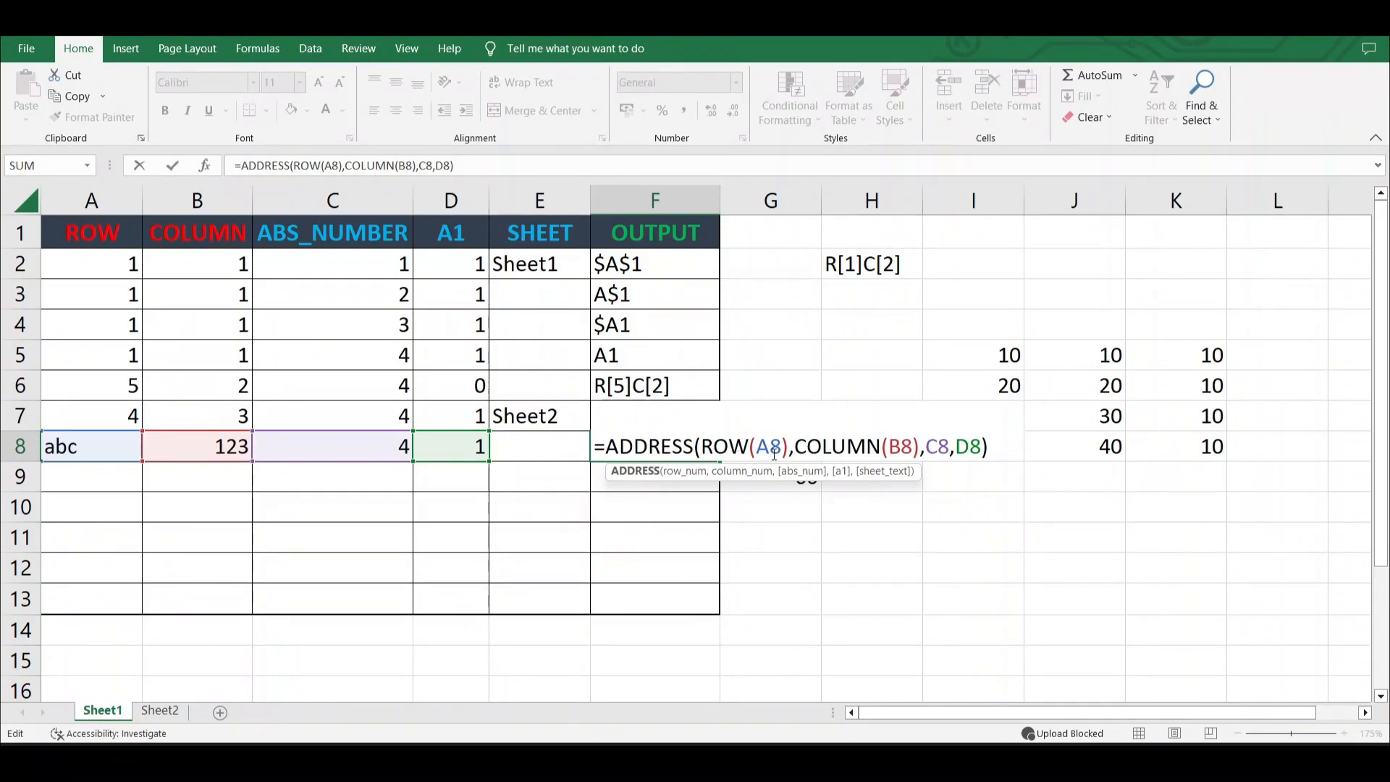
key(Return)
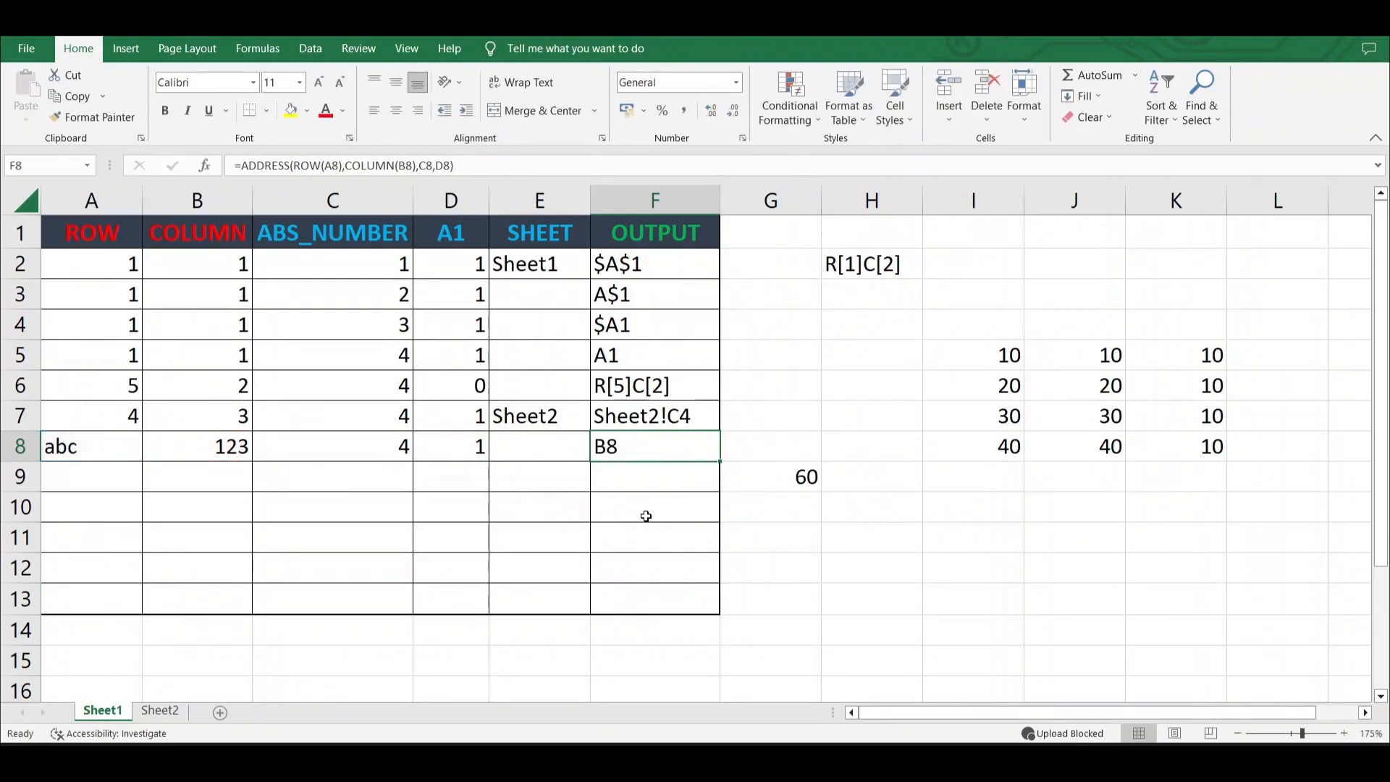